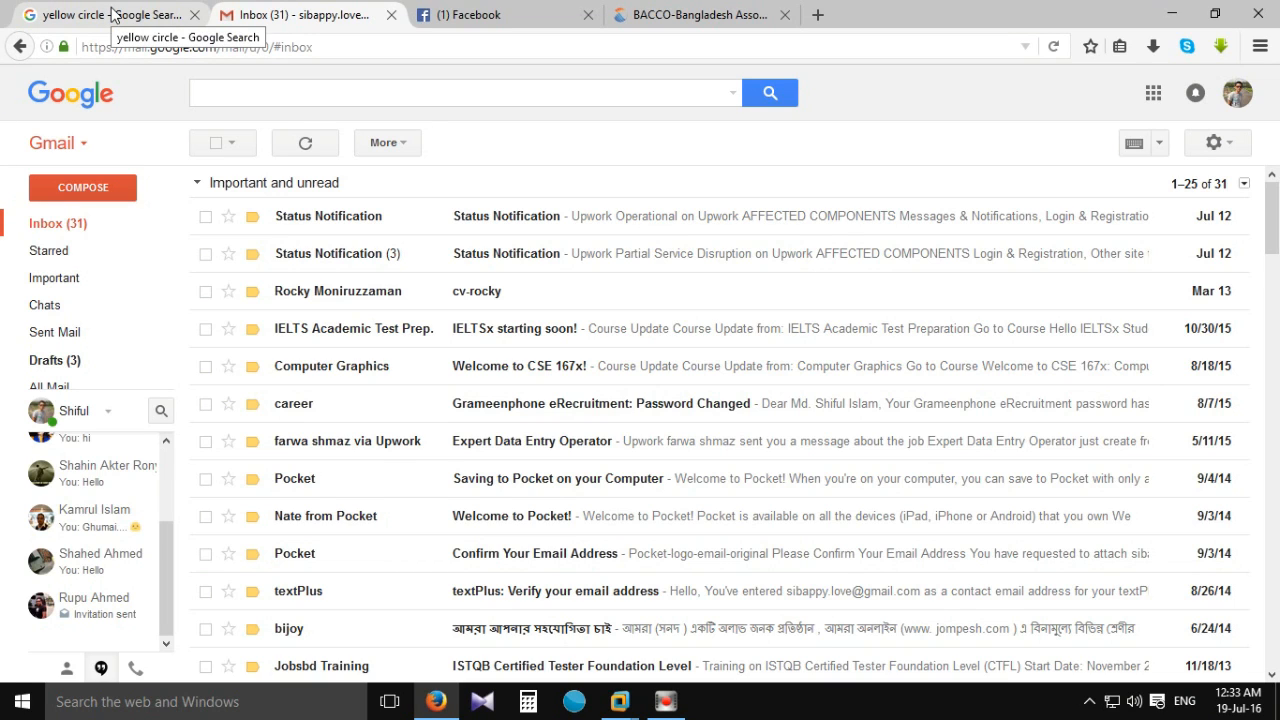
Open the 'Yellow Circle - free computer lab' search result in a new tab and switch to it.
scroll(578, 238, down, 10)
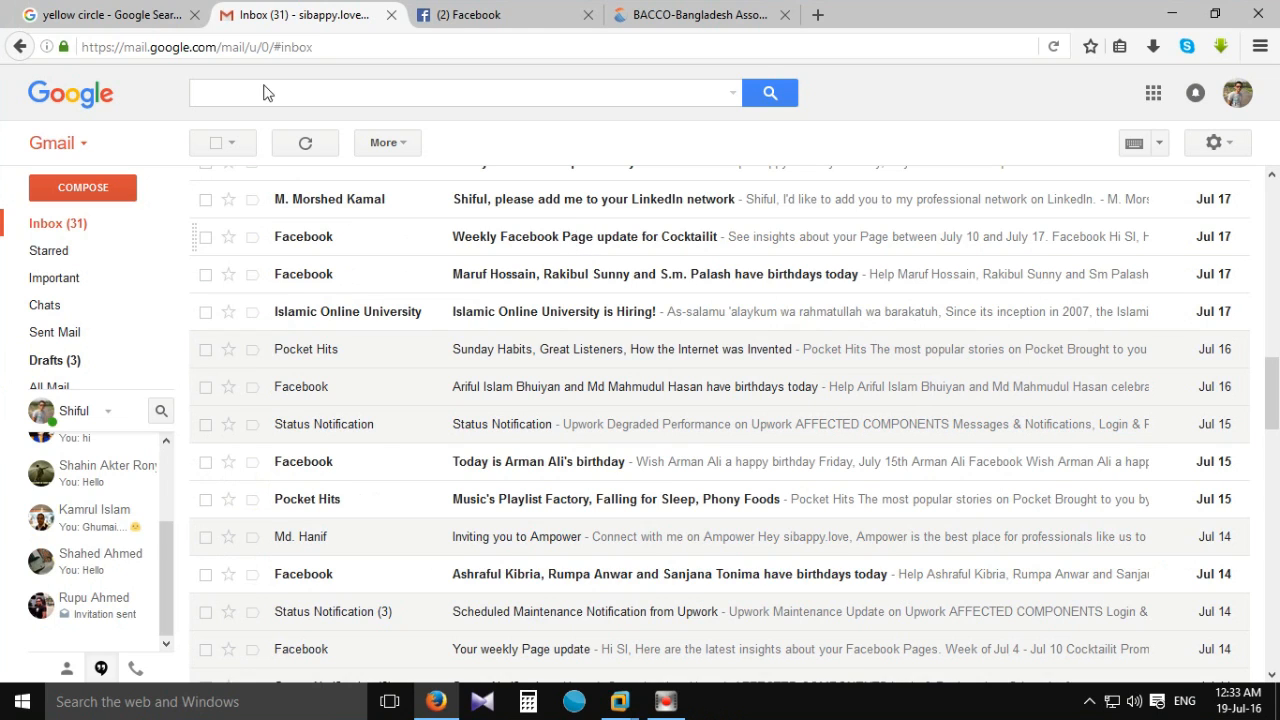
click(112, 15)
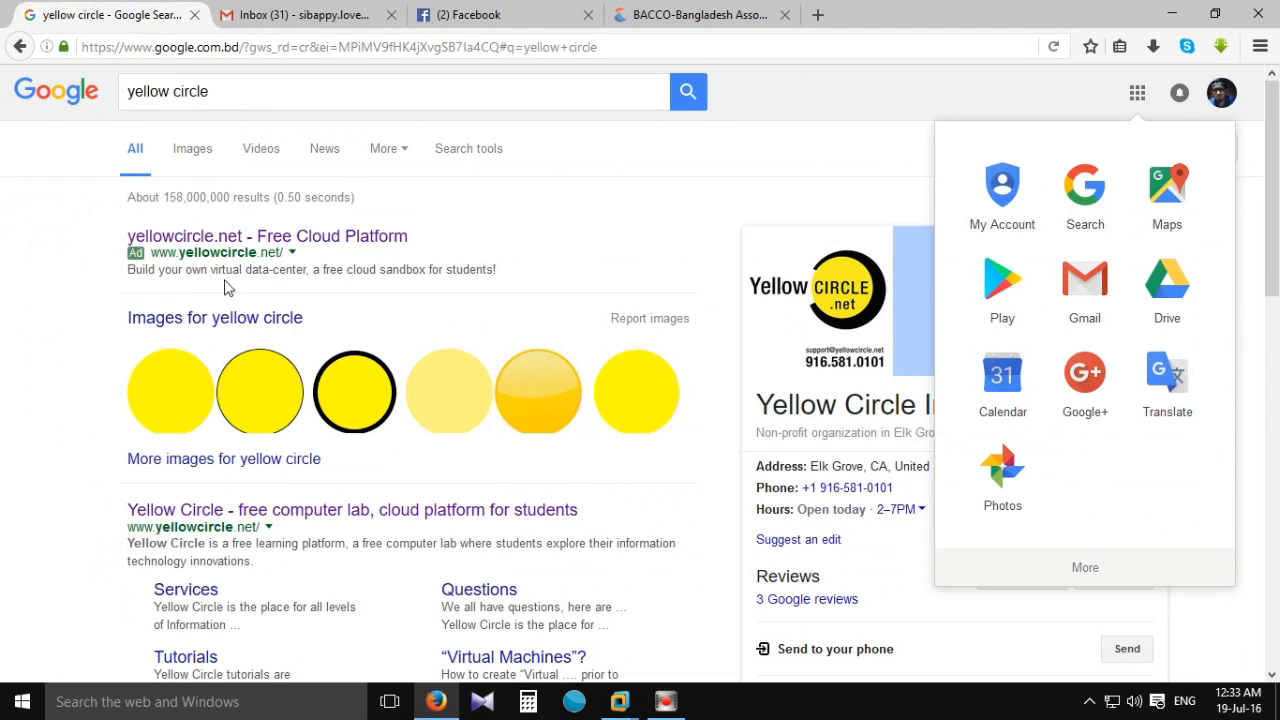
scroll(300, 365, down, 2)
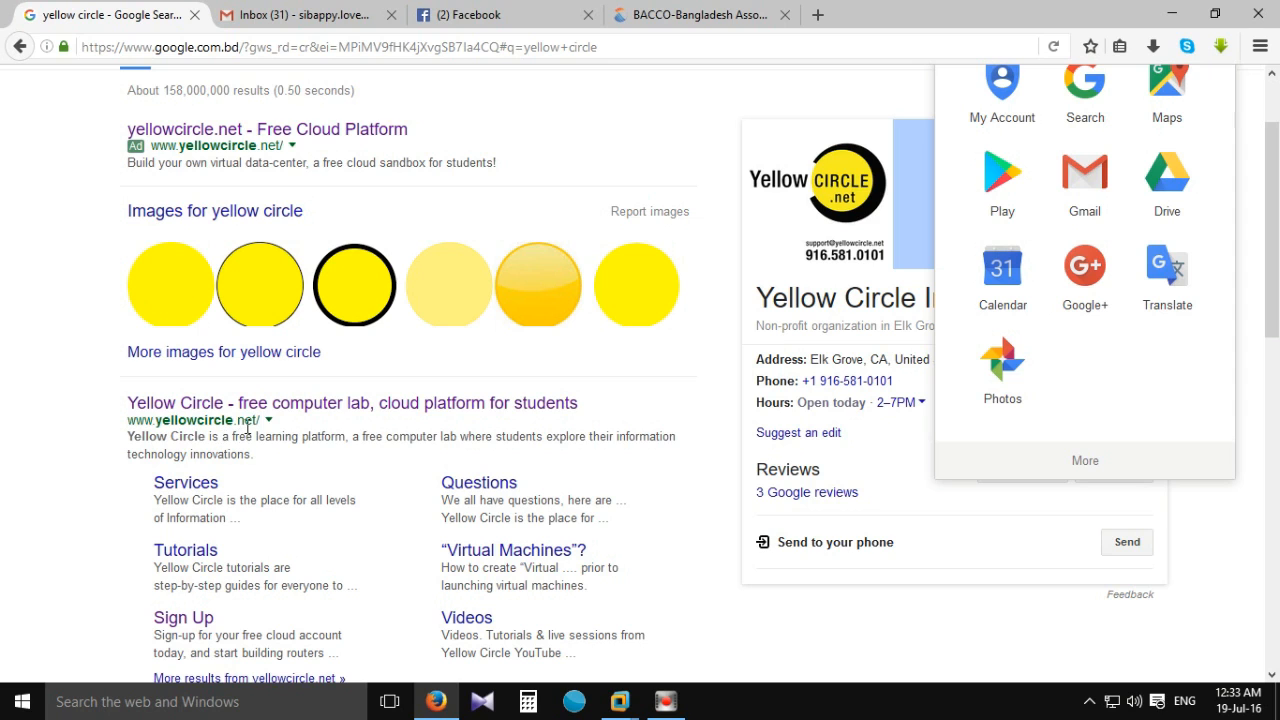
scroll(250, 418, up, 2)
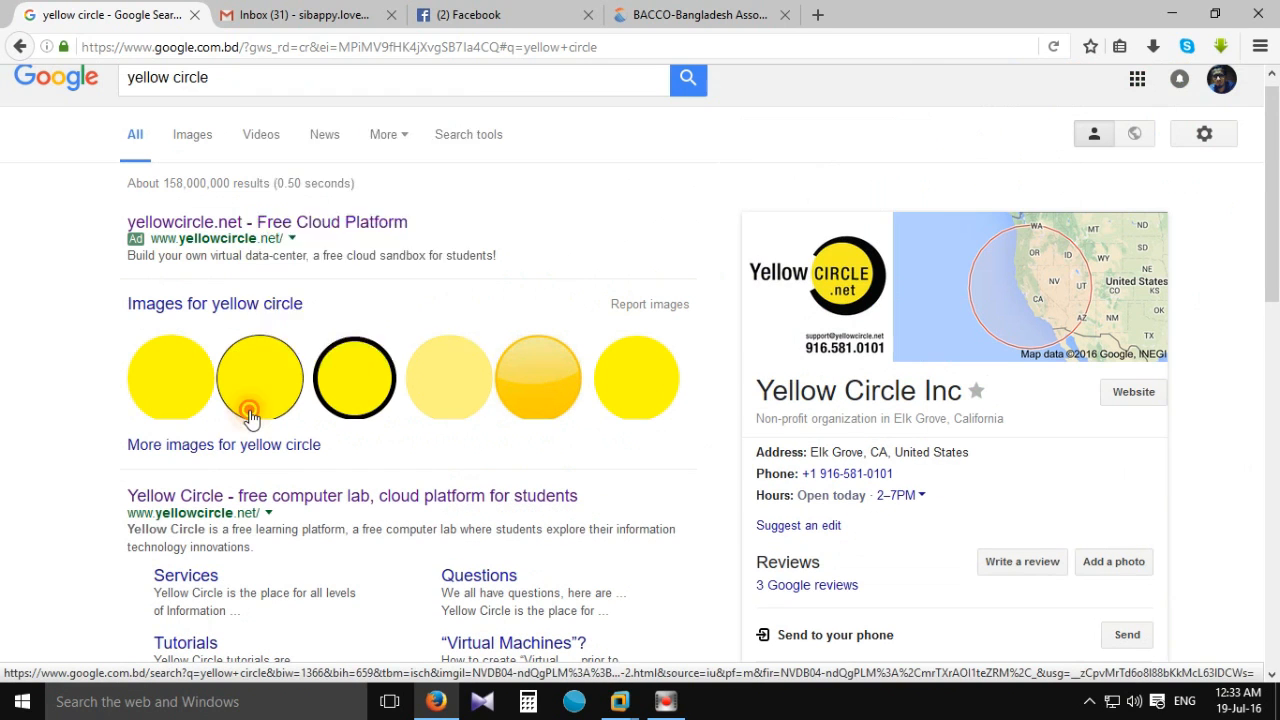
right_click(250, 414)
click(46, 449)
right_click(172, 500)
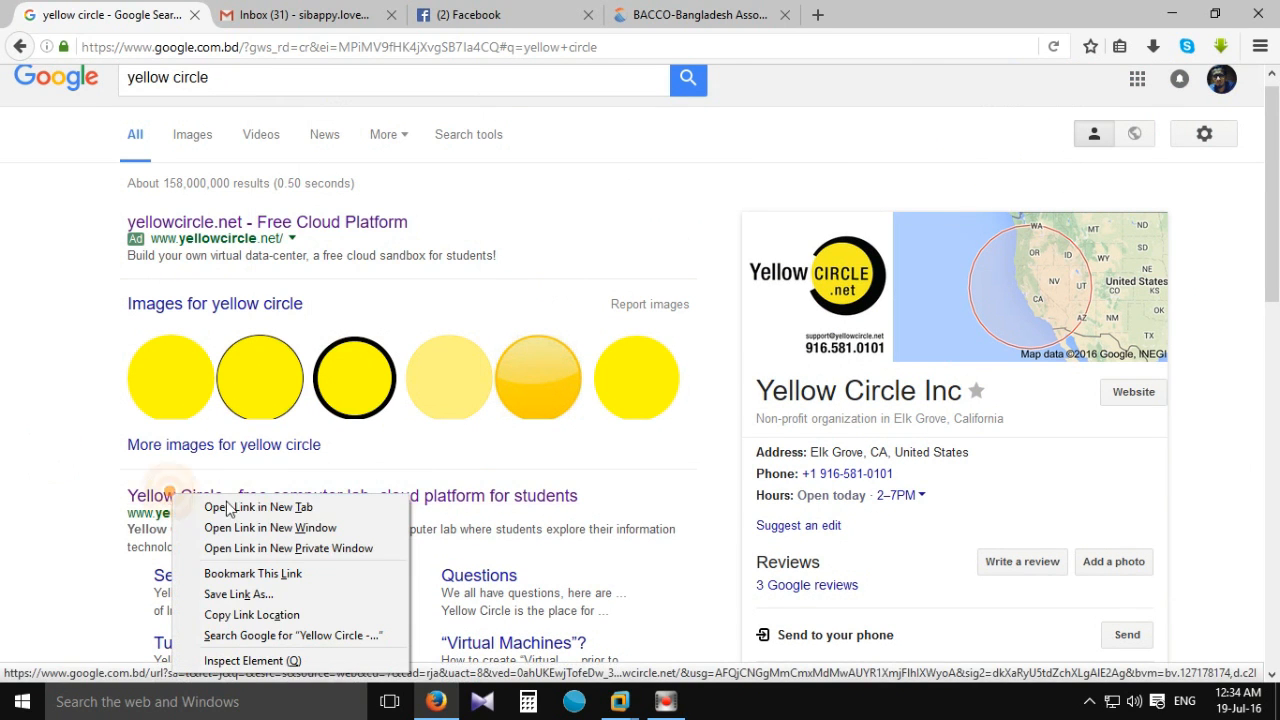
click(232, 505)
click(300, 14)
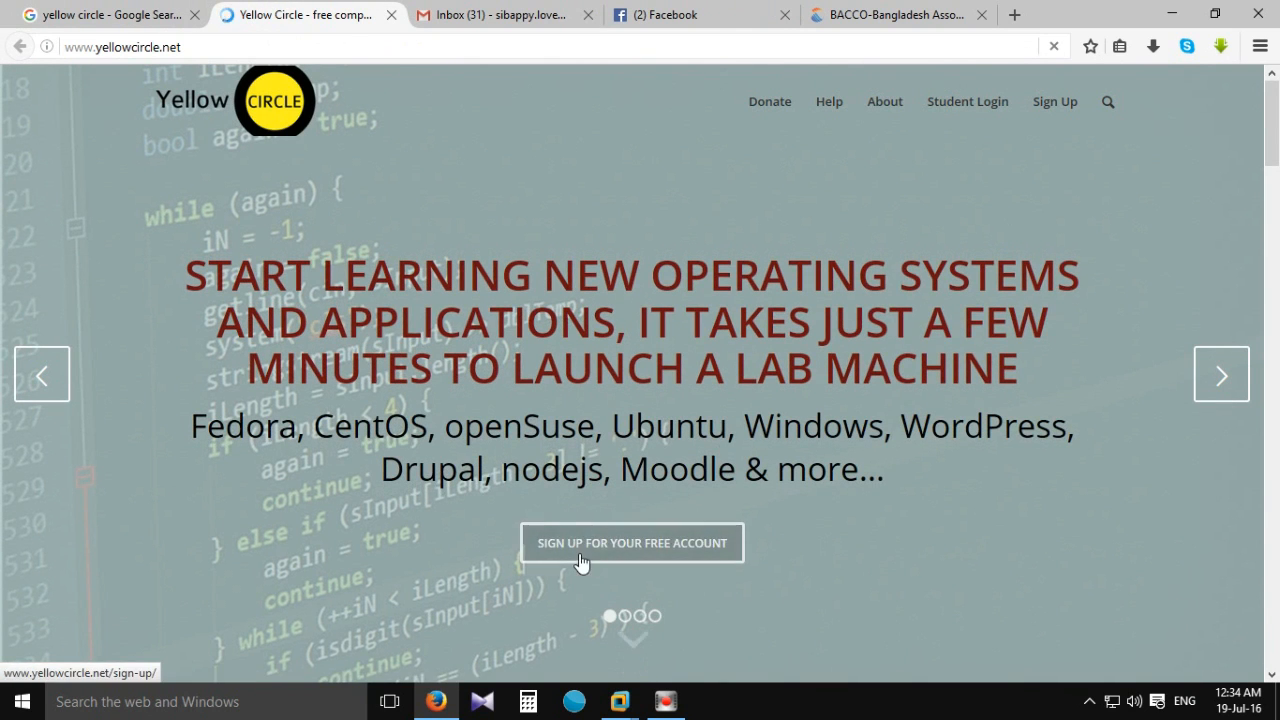
Start a free student account sign-up and enter the student's first and last name.
click(652, 554)
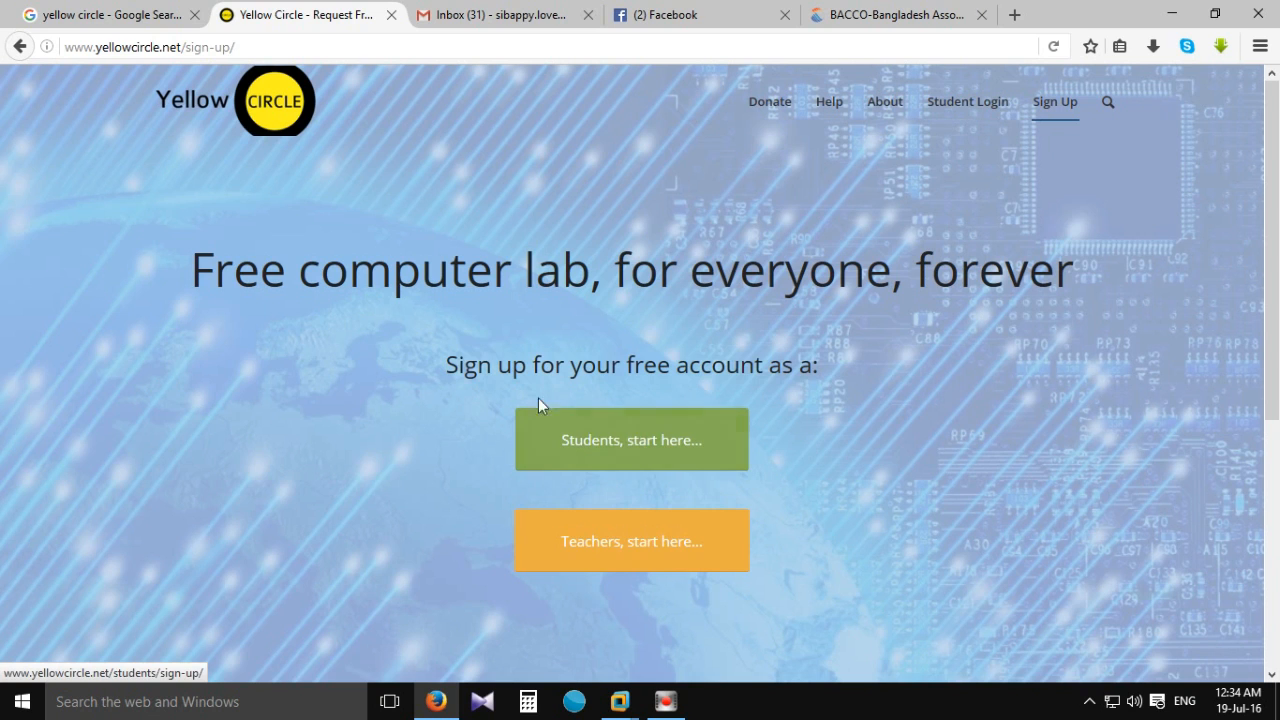
click(626, 454)
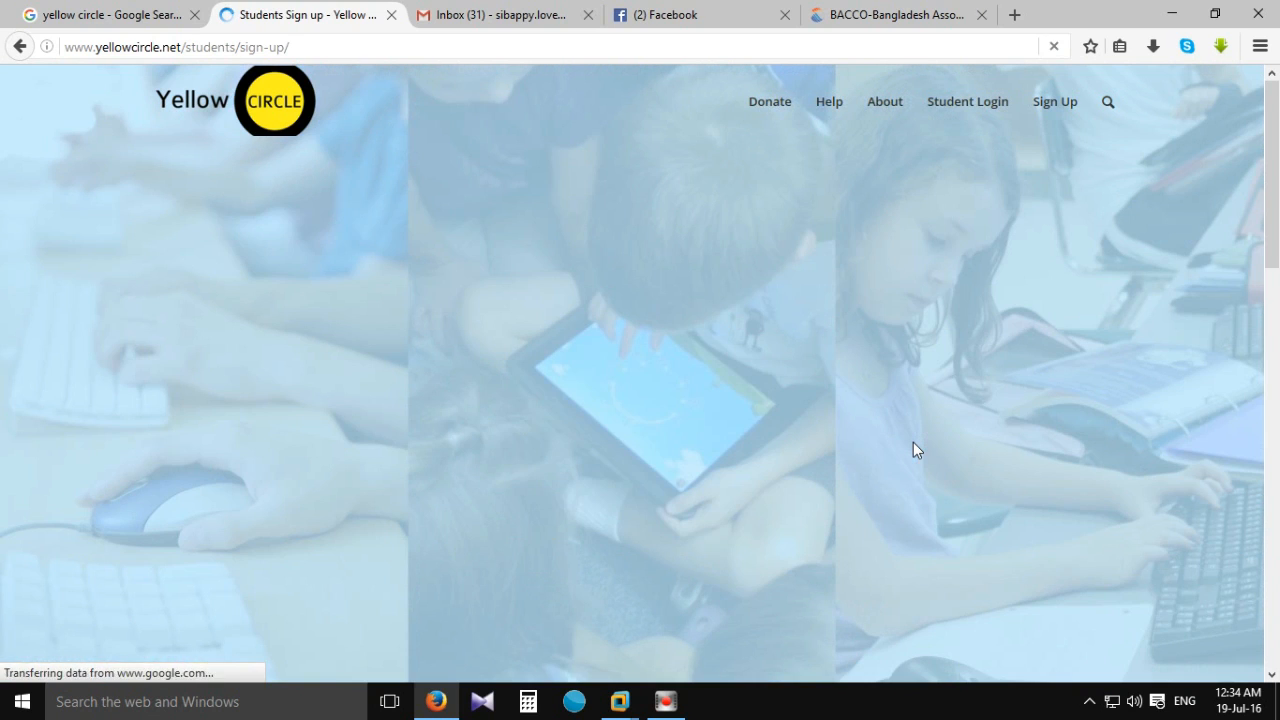
click(566, 382)
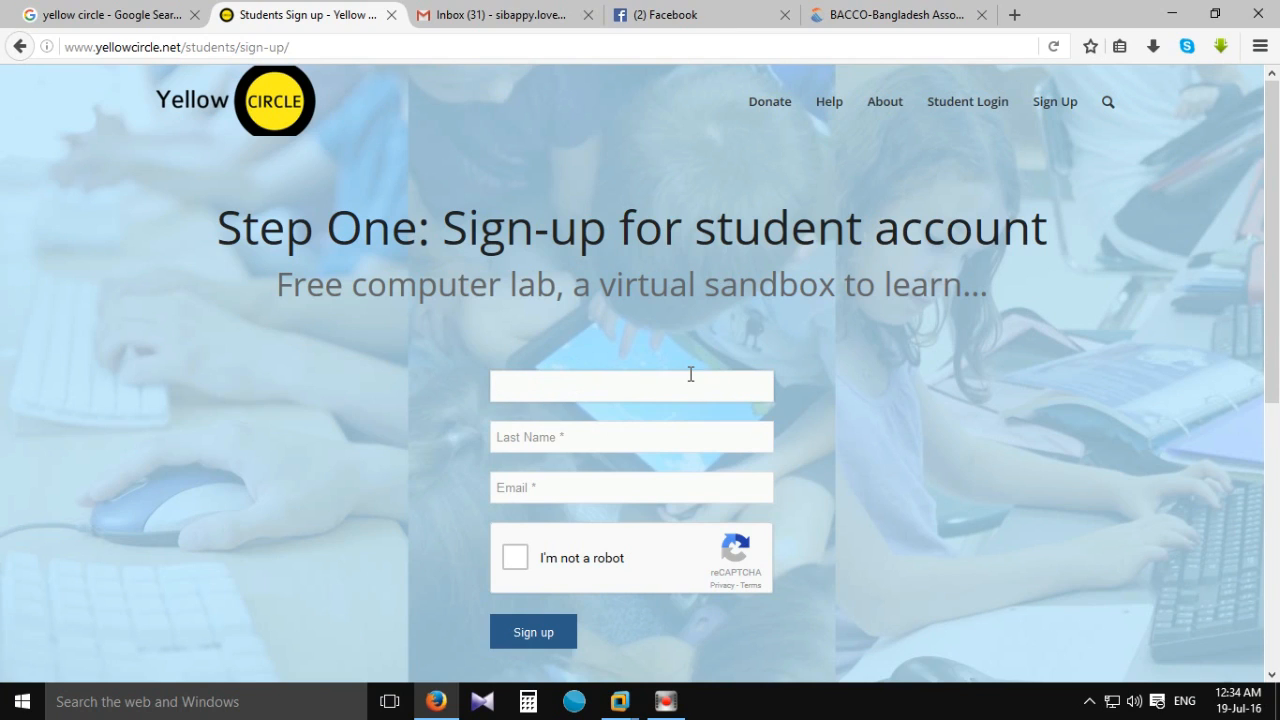
text(Md.)
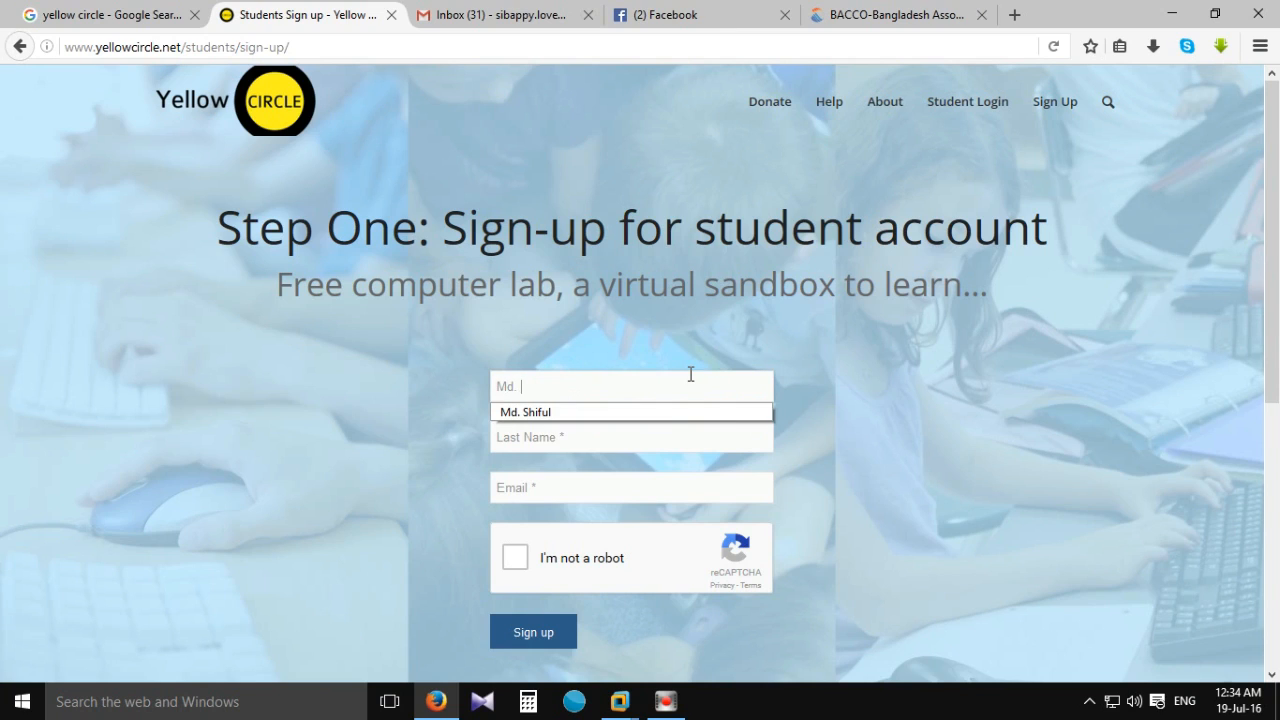
key(BackSpace)
key(BackSpace)
key(BackSpace)
key(BackSpace)
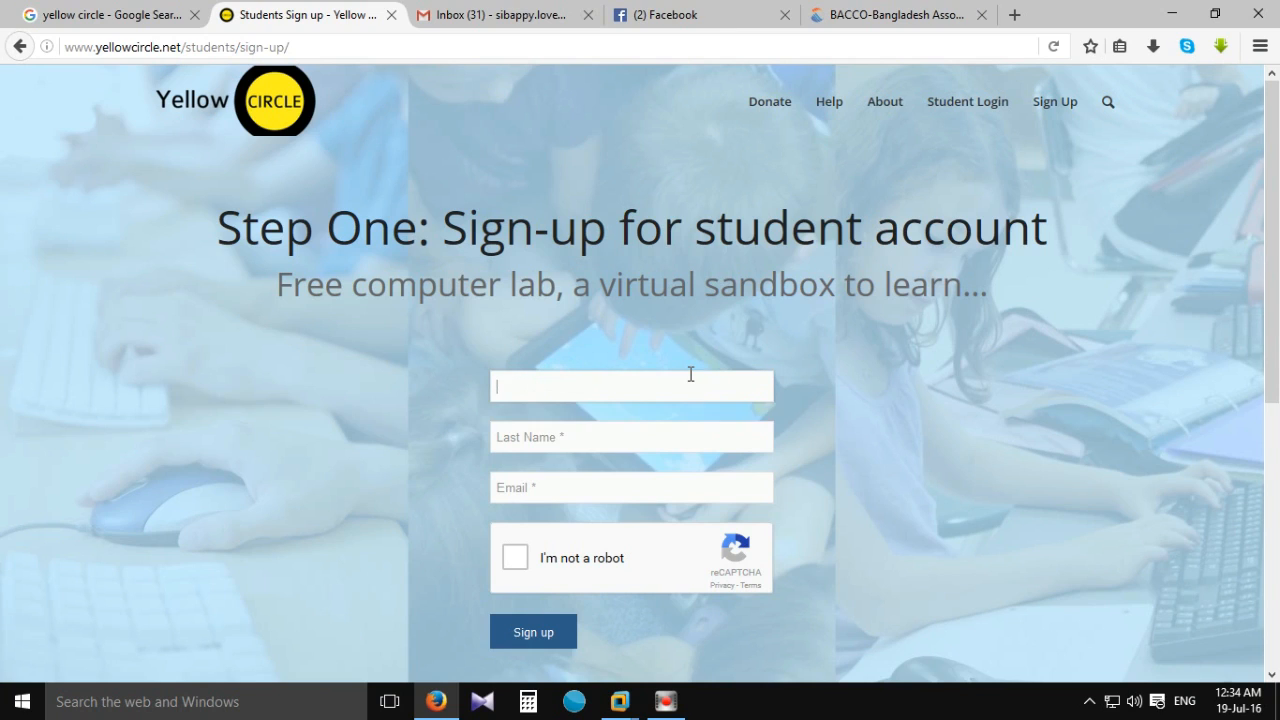
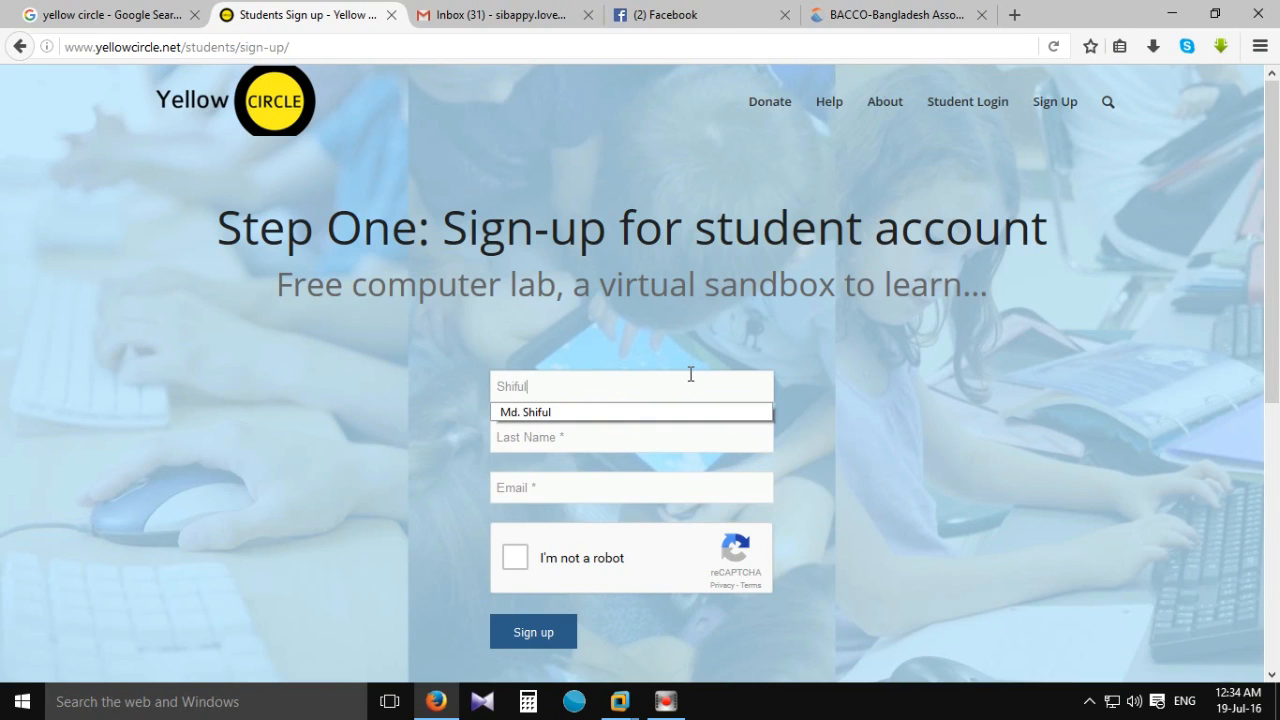
key(Tab)
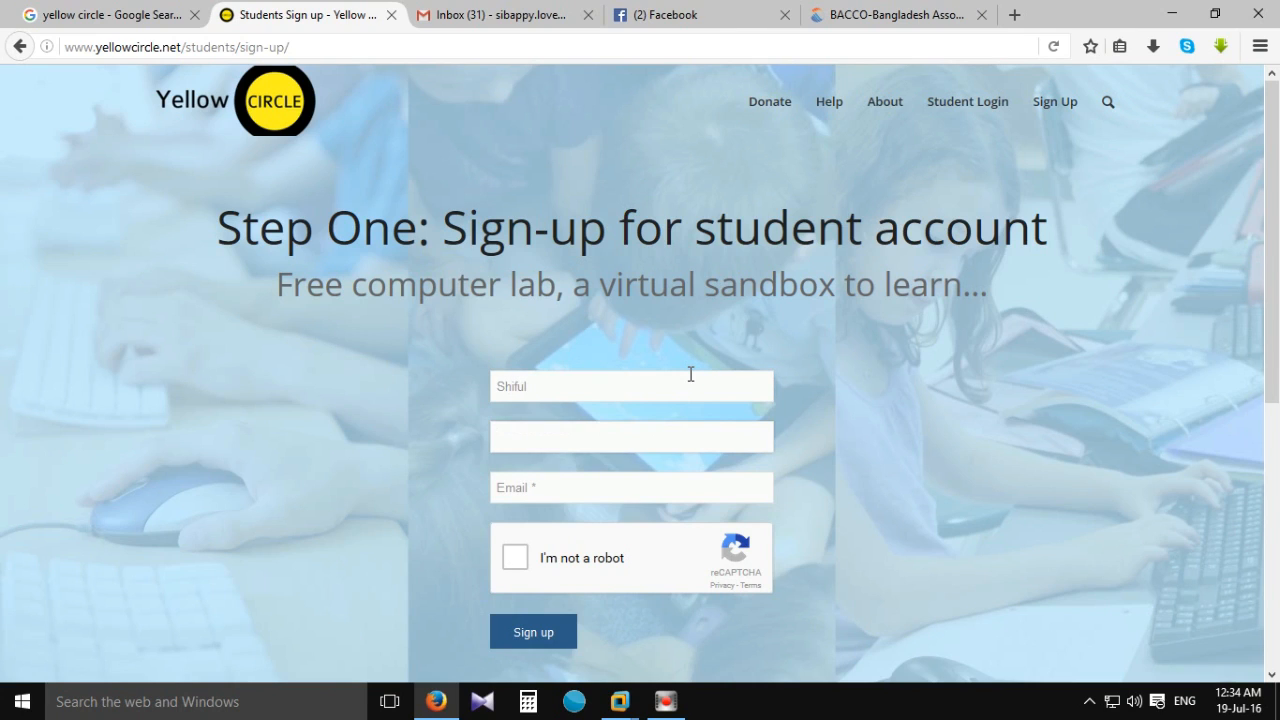
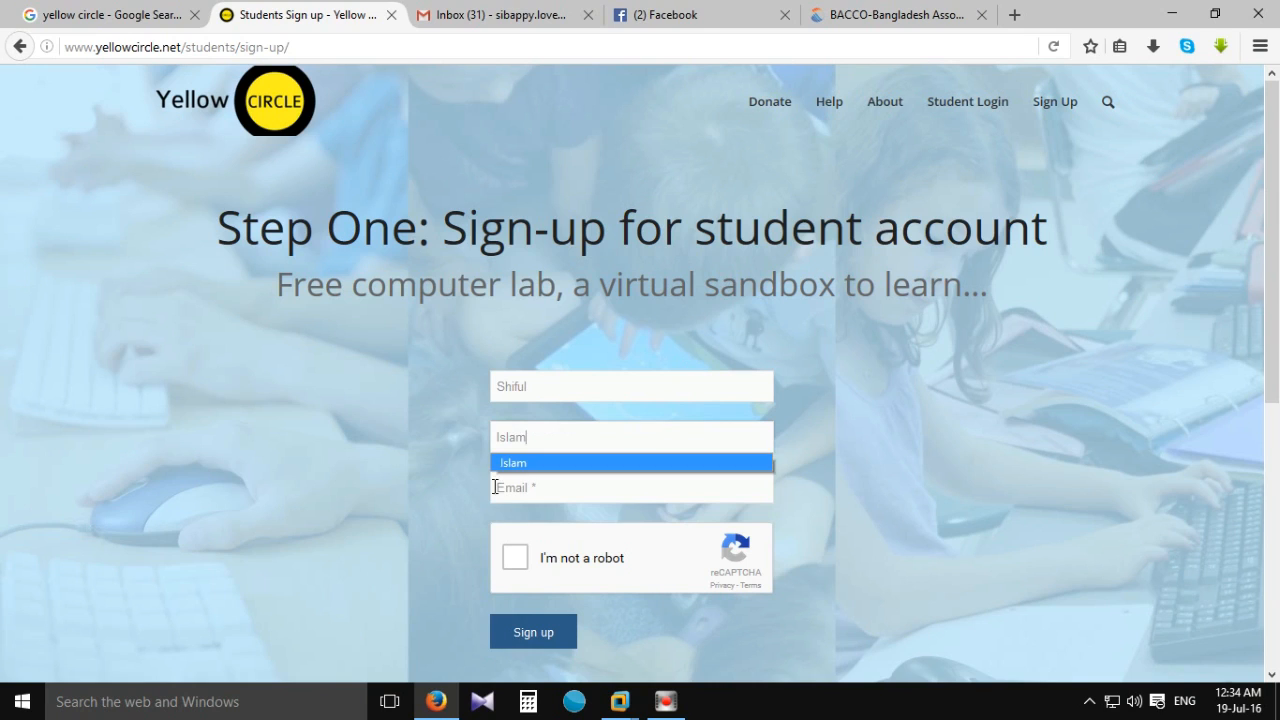
Enter the student's e-mail address, pass the I'm not a robot check, and submit.
click(506, 486)
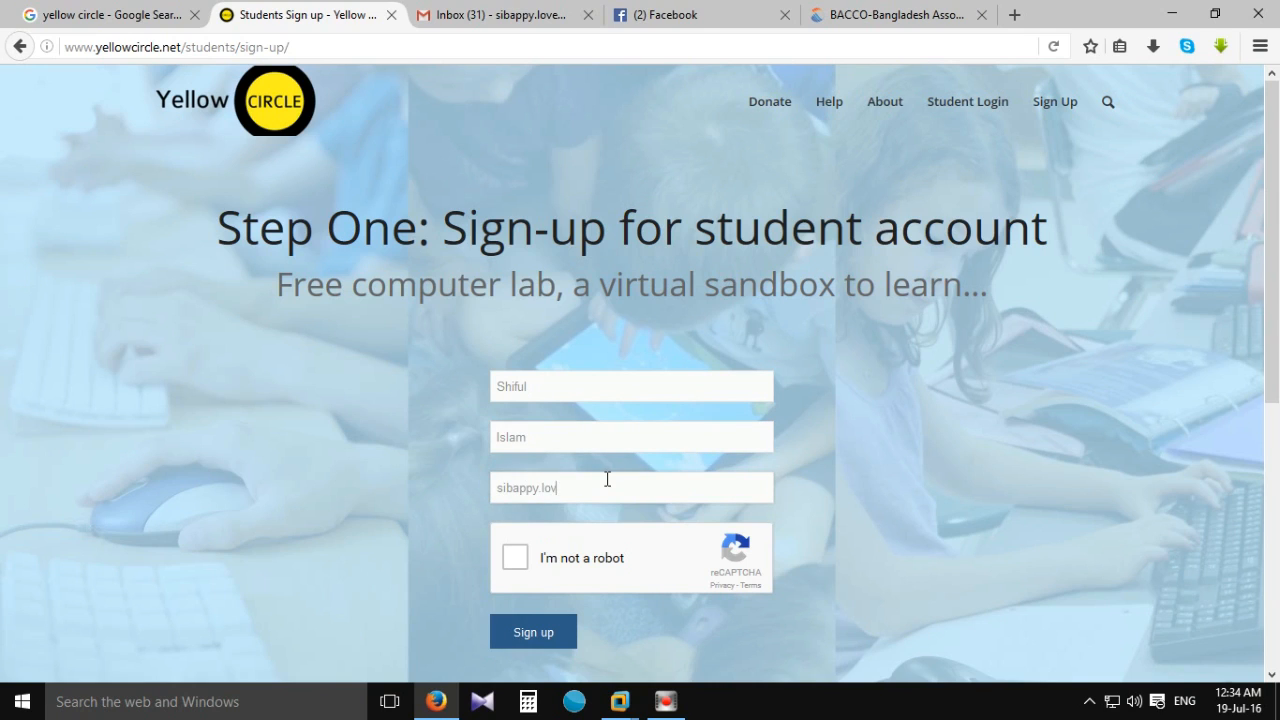
click(514, 557)
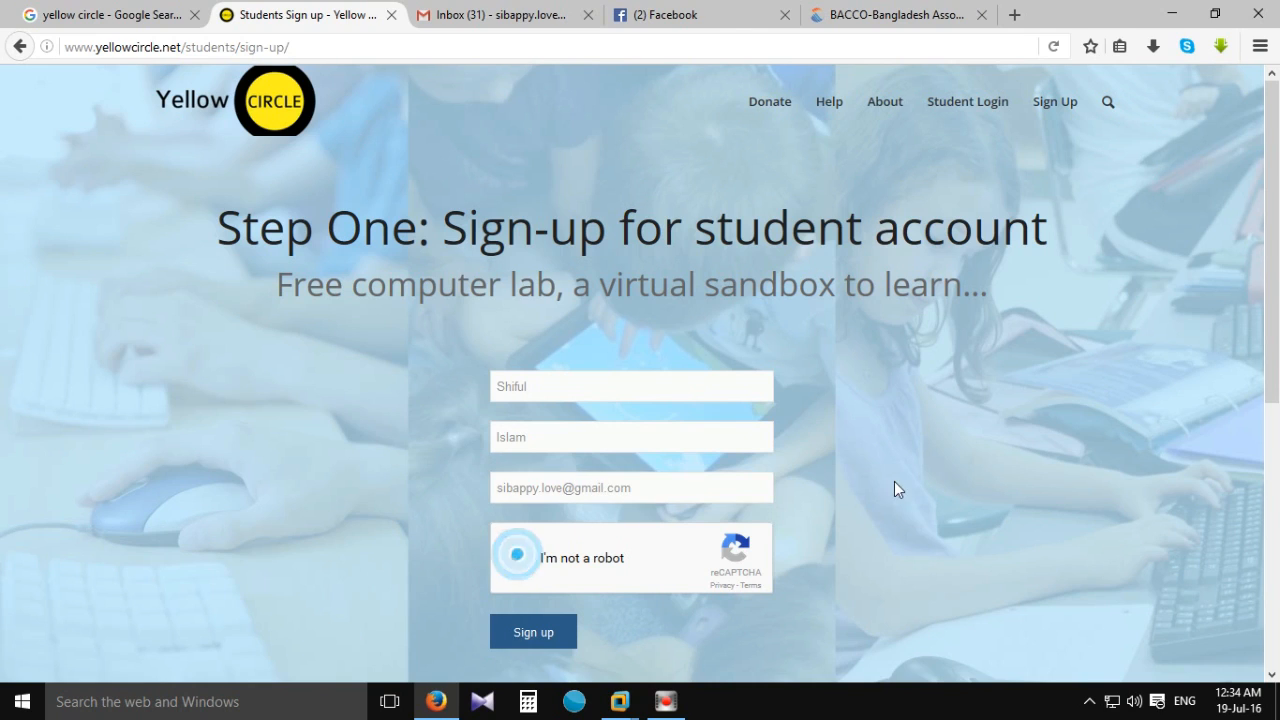
scroll(848, 502, down, 2)
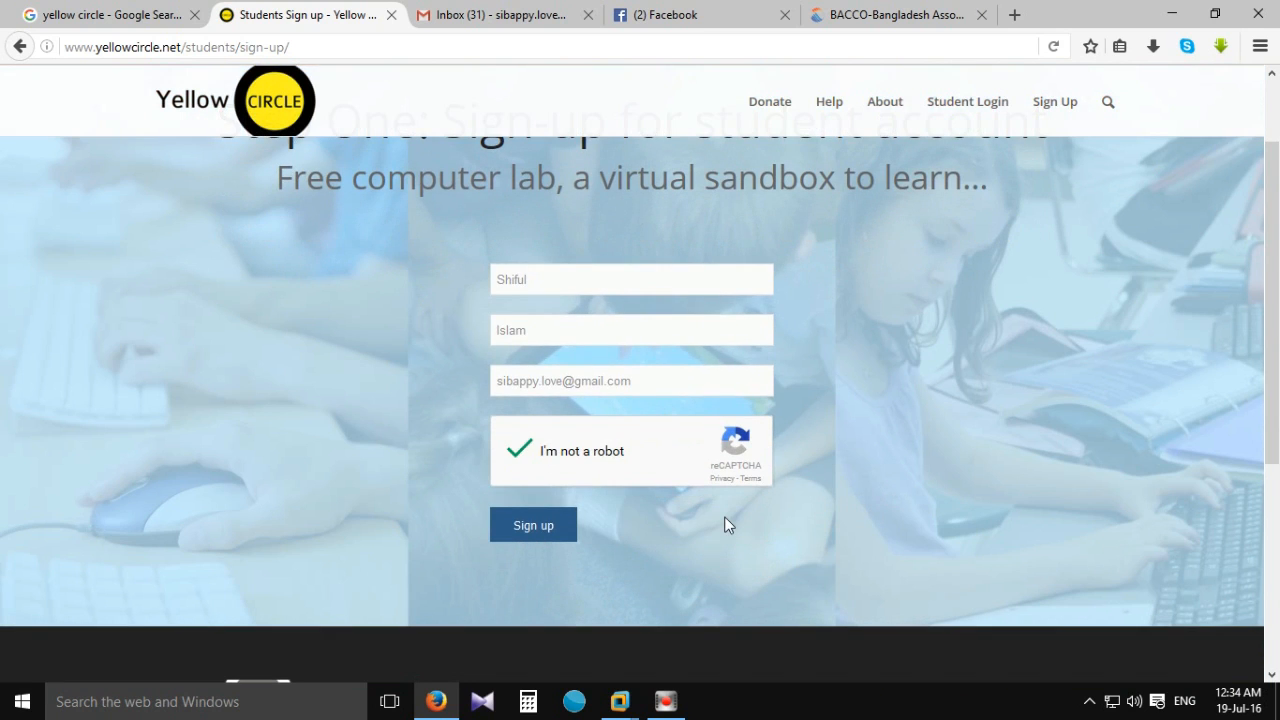
click(529, 533)
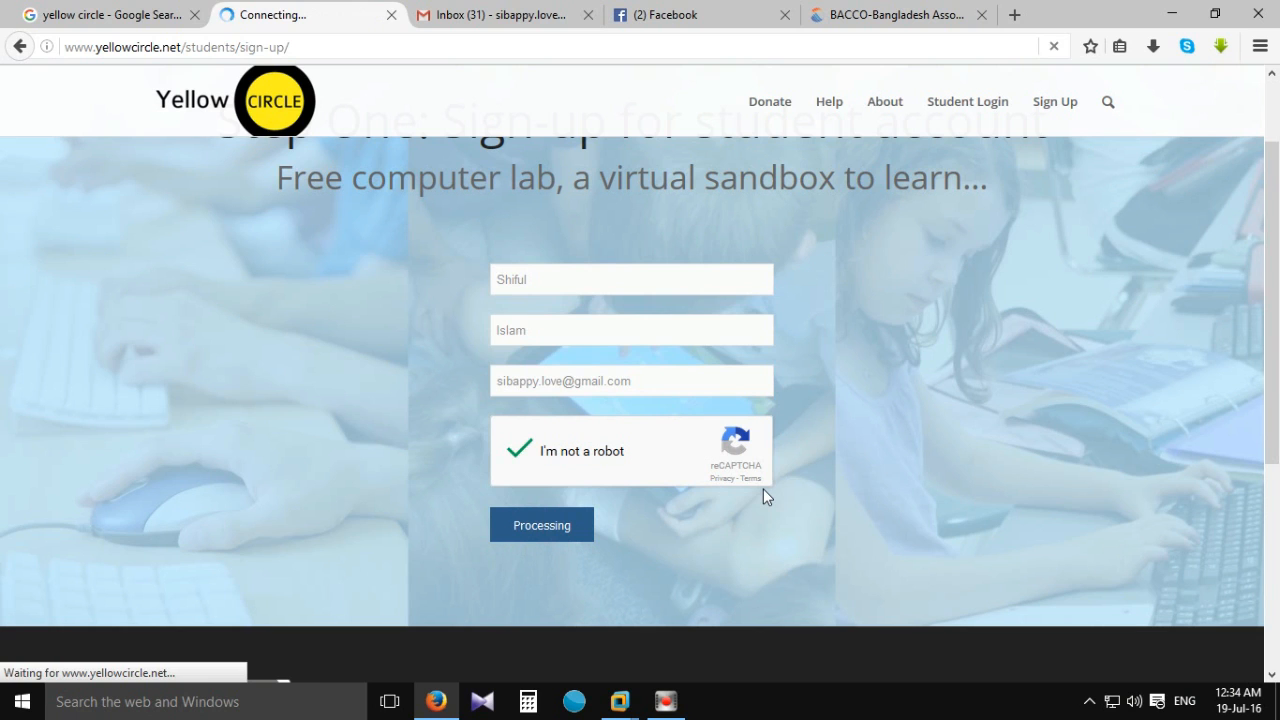
Go from the sign-up confirmation to the student login page, then return to the Gmail inbox.
scroll(837, 386, up, 2)
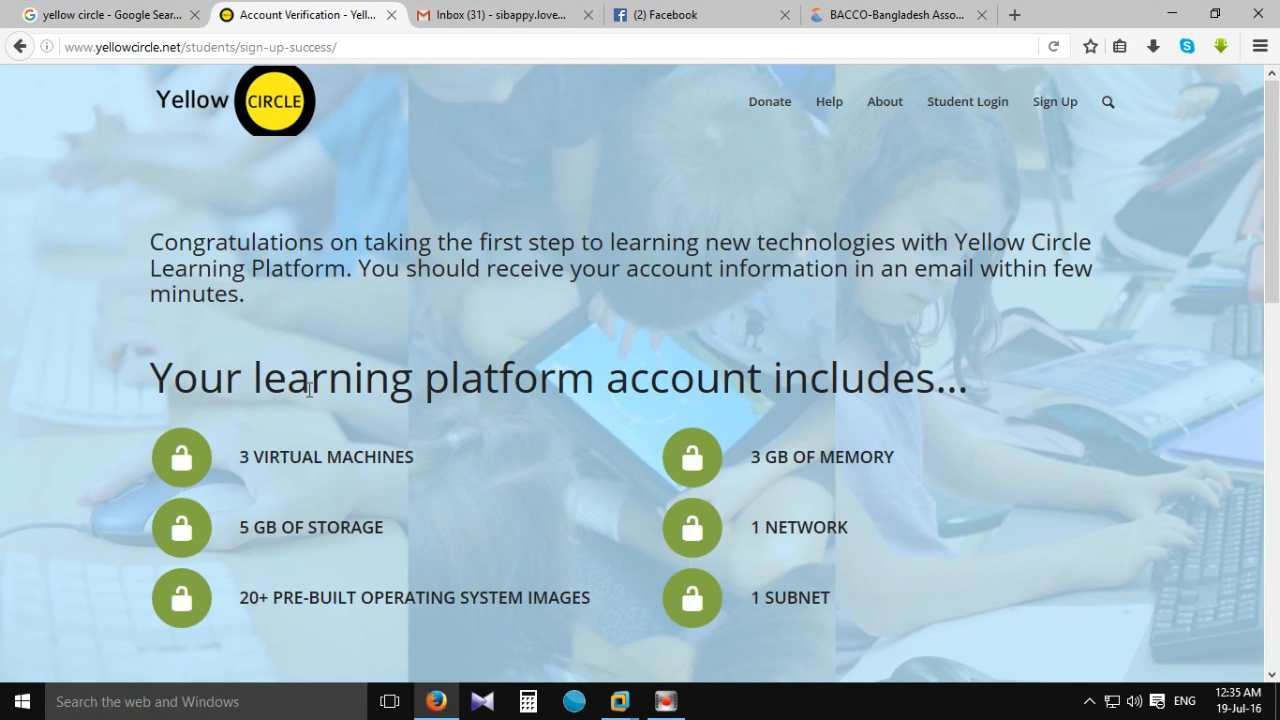
scroll(309, 390, down, 2)
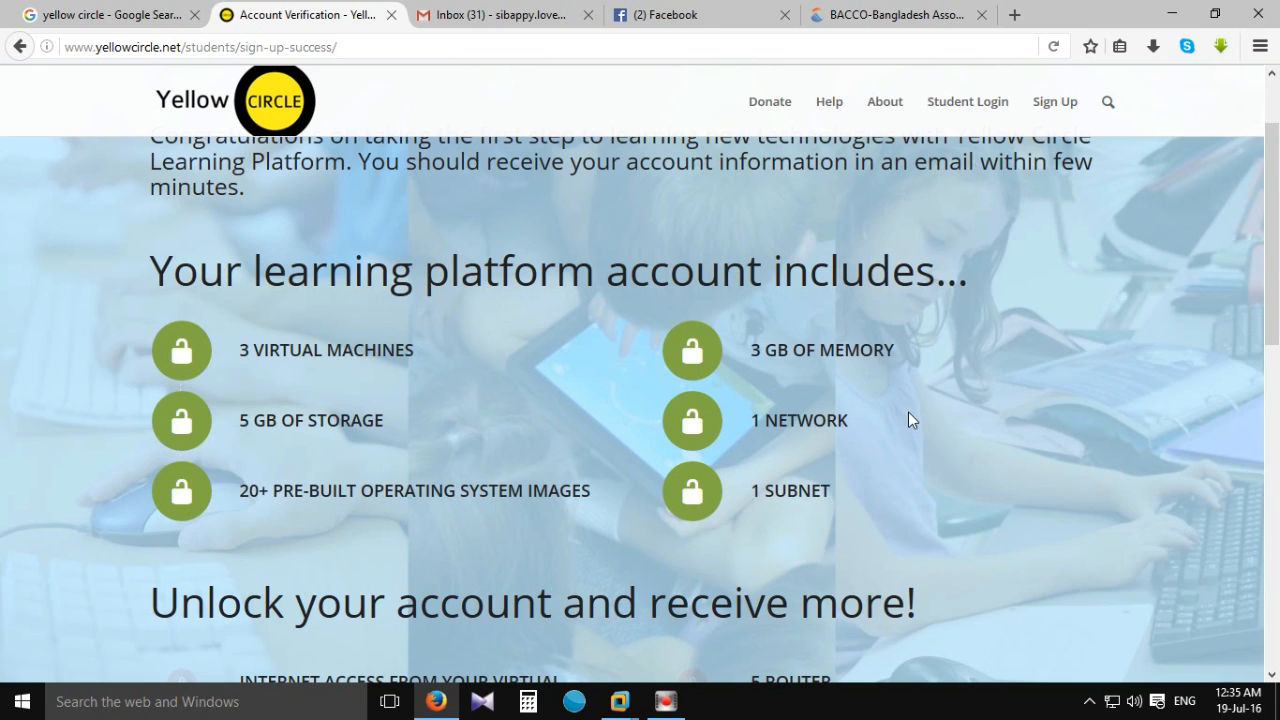
scroll(764, 495, down, 2)
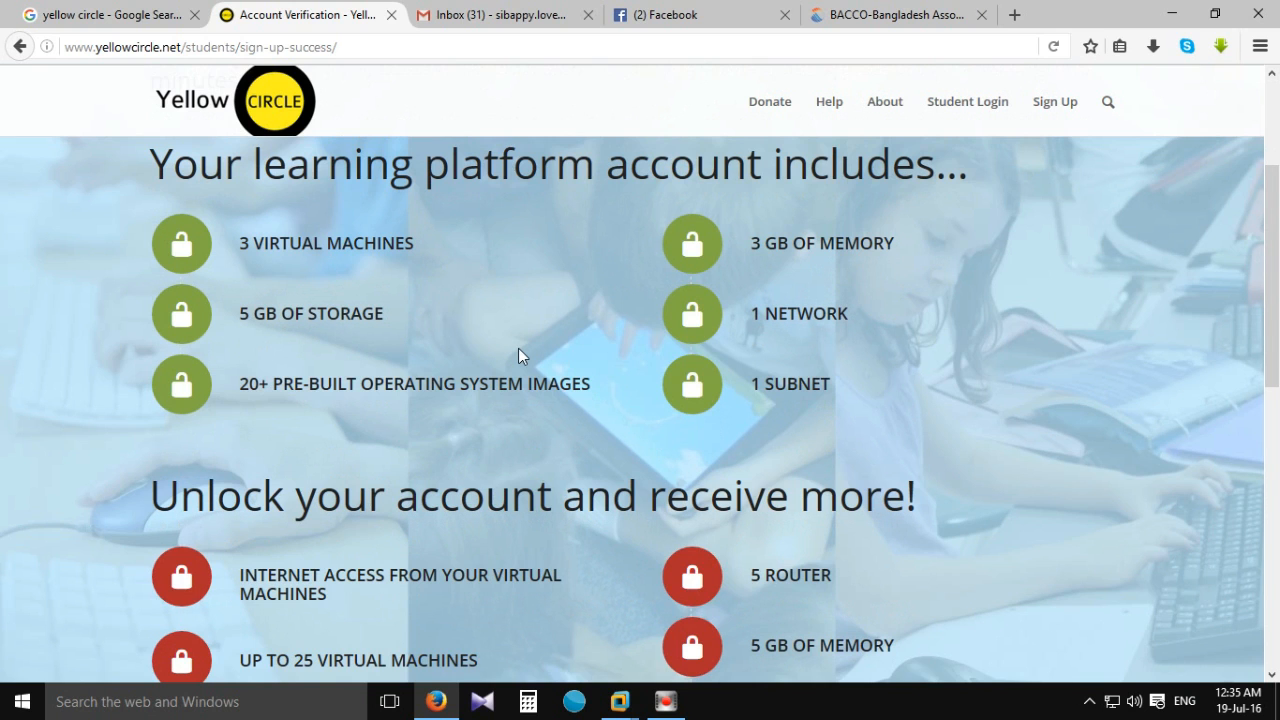
scroll(518, 355, down, 3)
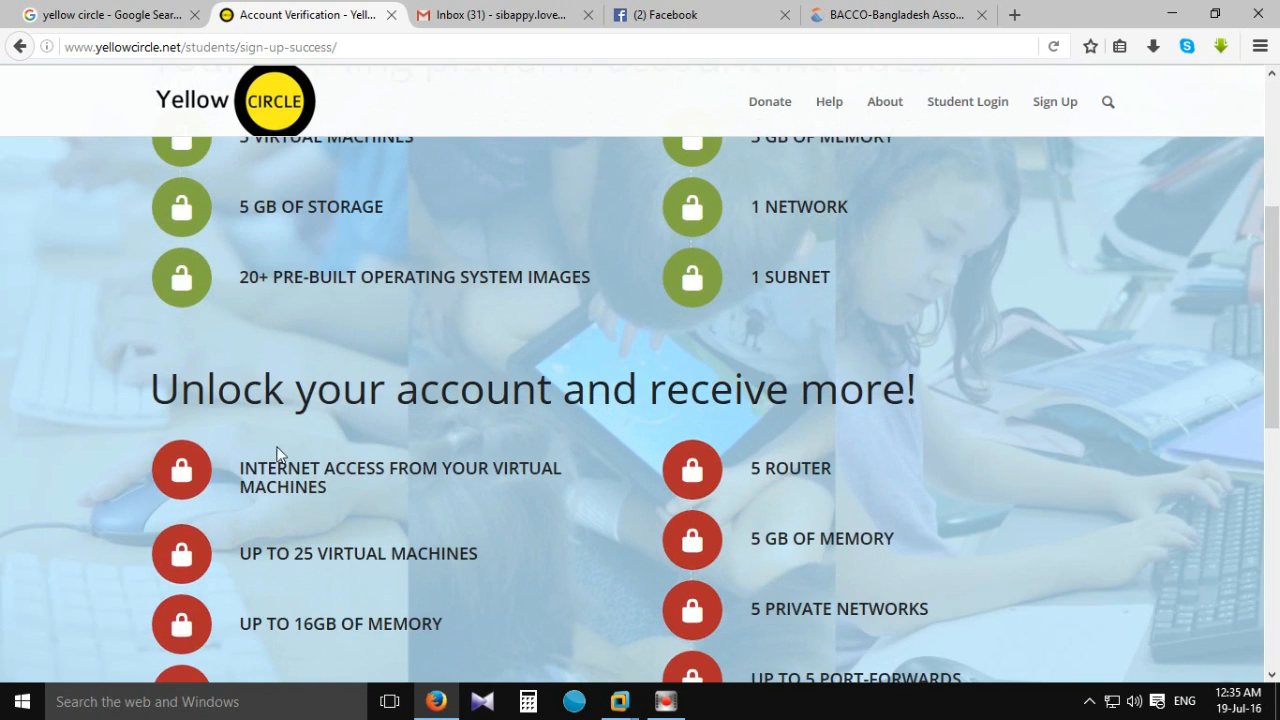
scroll(345, 432, down, 3)
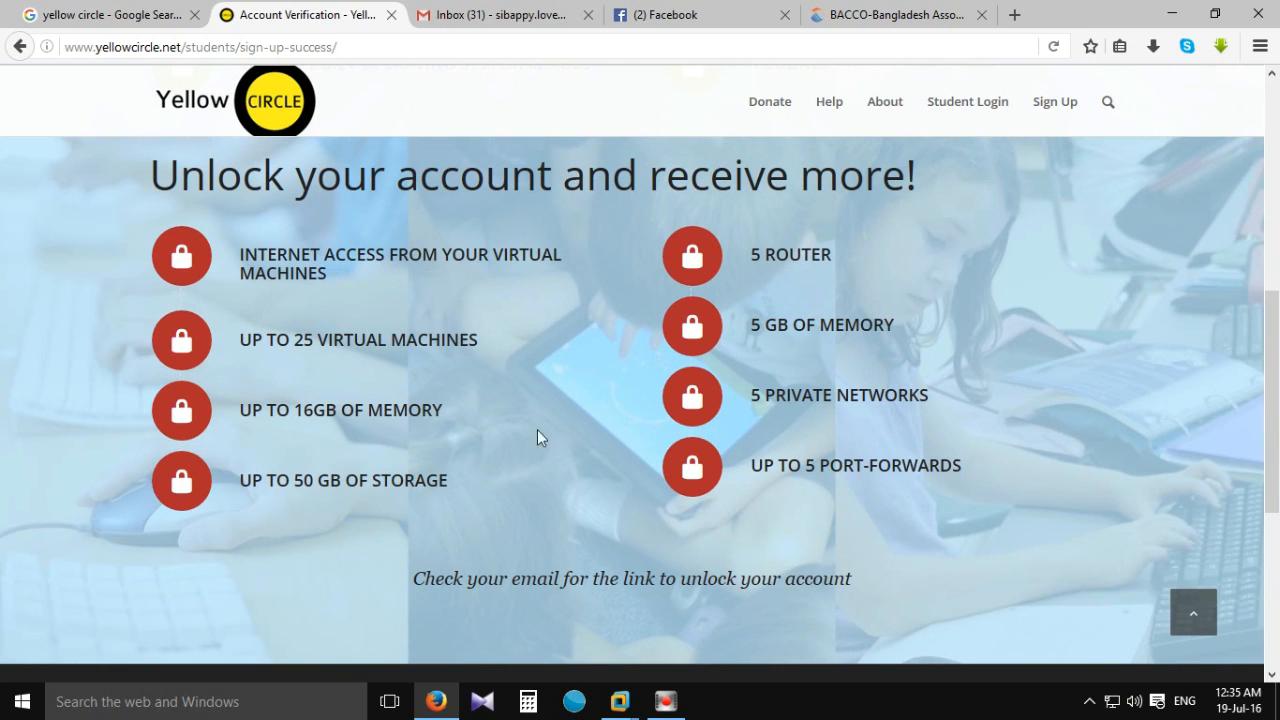
scroll(731, 446, up, 9)
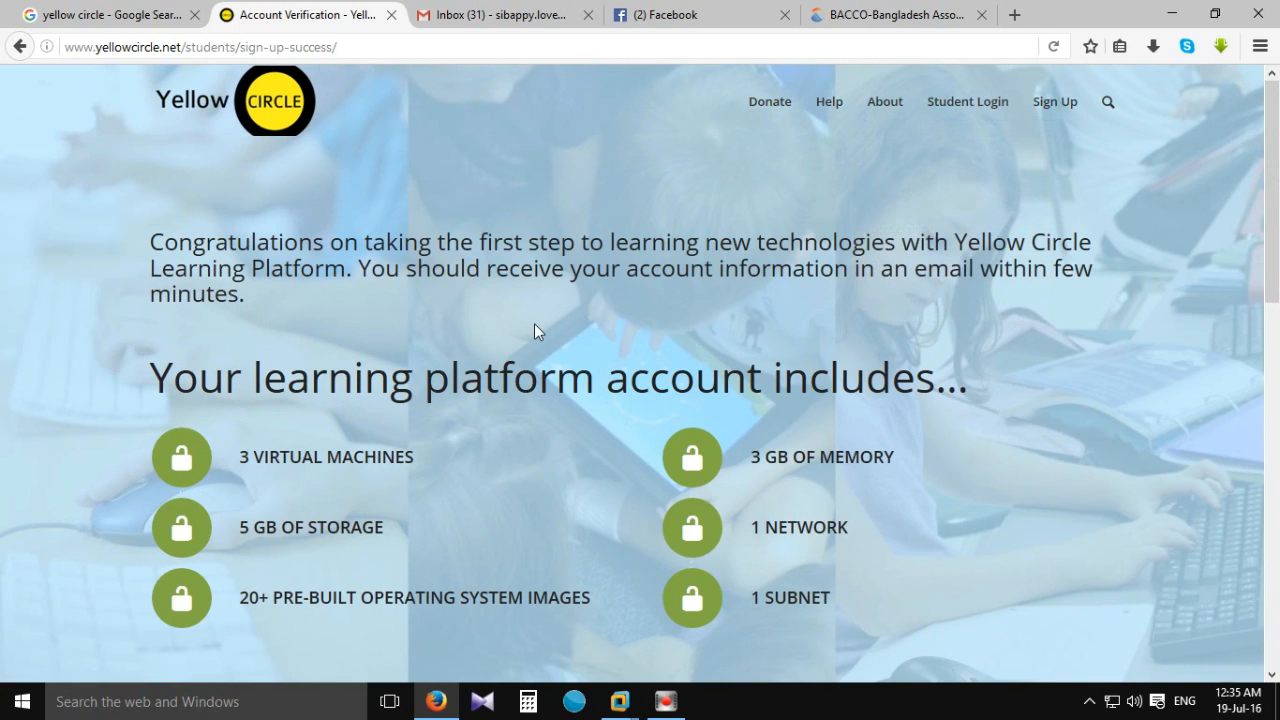
click(963, 103)
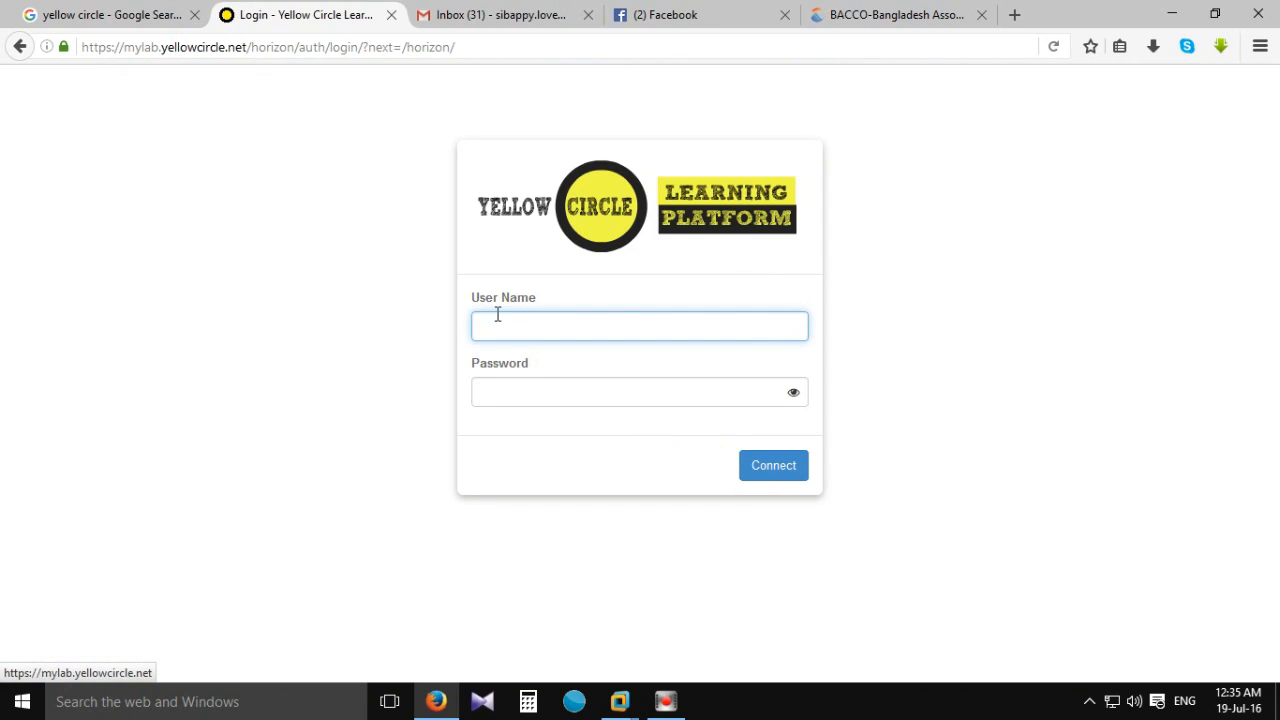
click(497, 315)
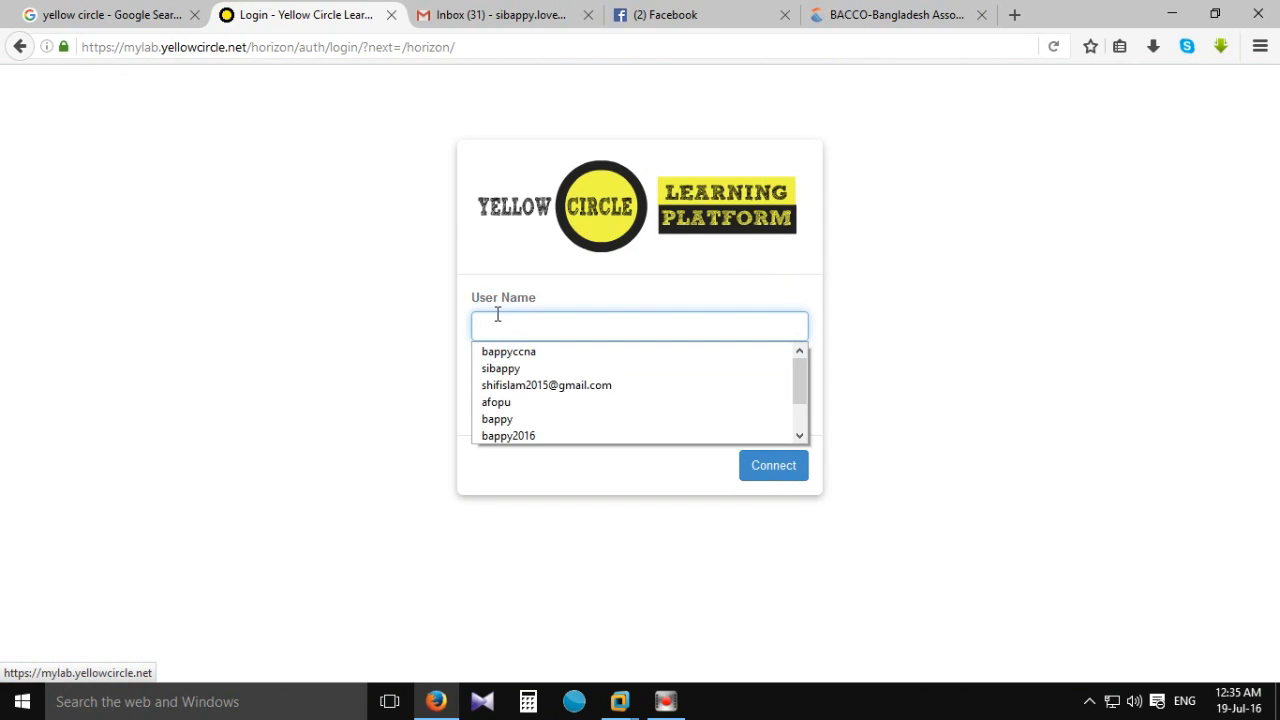
click(497, 315)
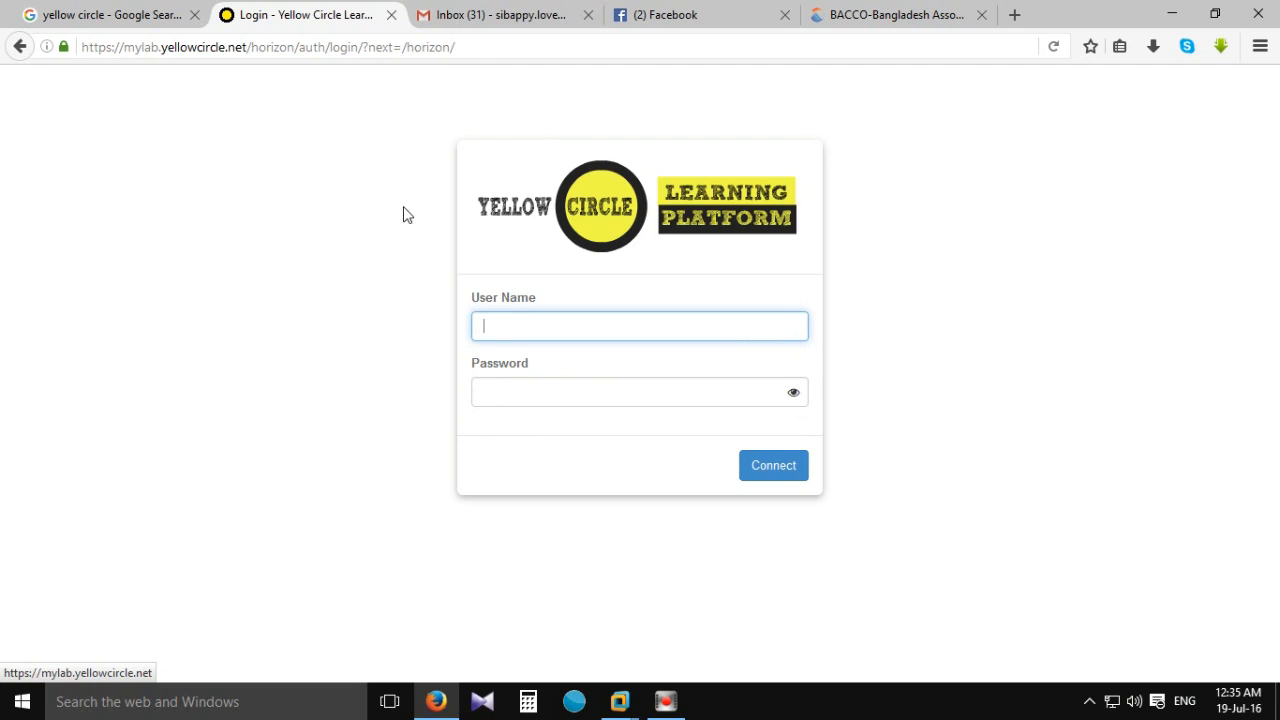
click(467, 17)
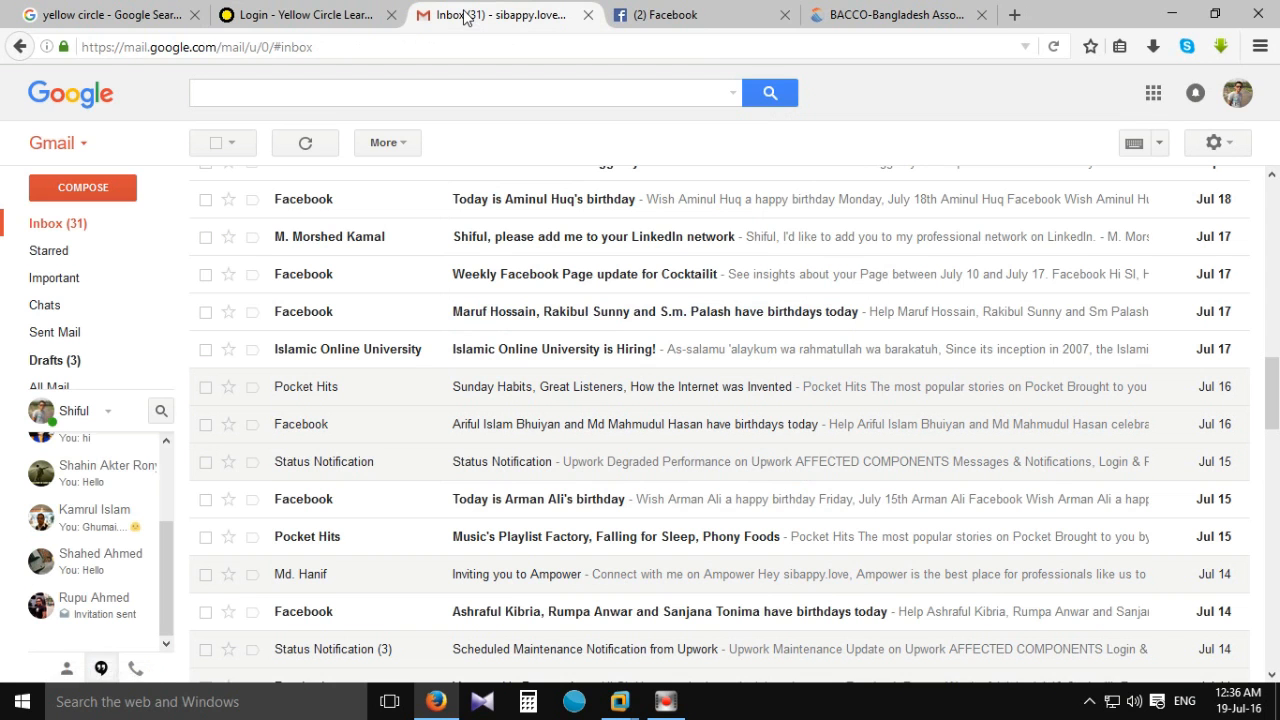
Open the 'Welcome to Yellow Circle Learning Platform' email and follow its verify-account link, allowing the redirect.
scroll(382, 215, down, 3)
scroll(382, 215, up, 5)
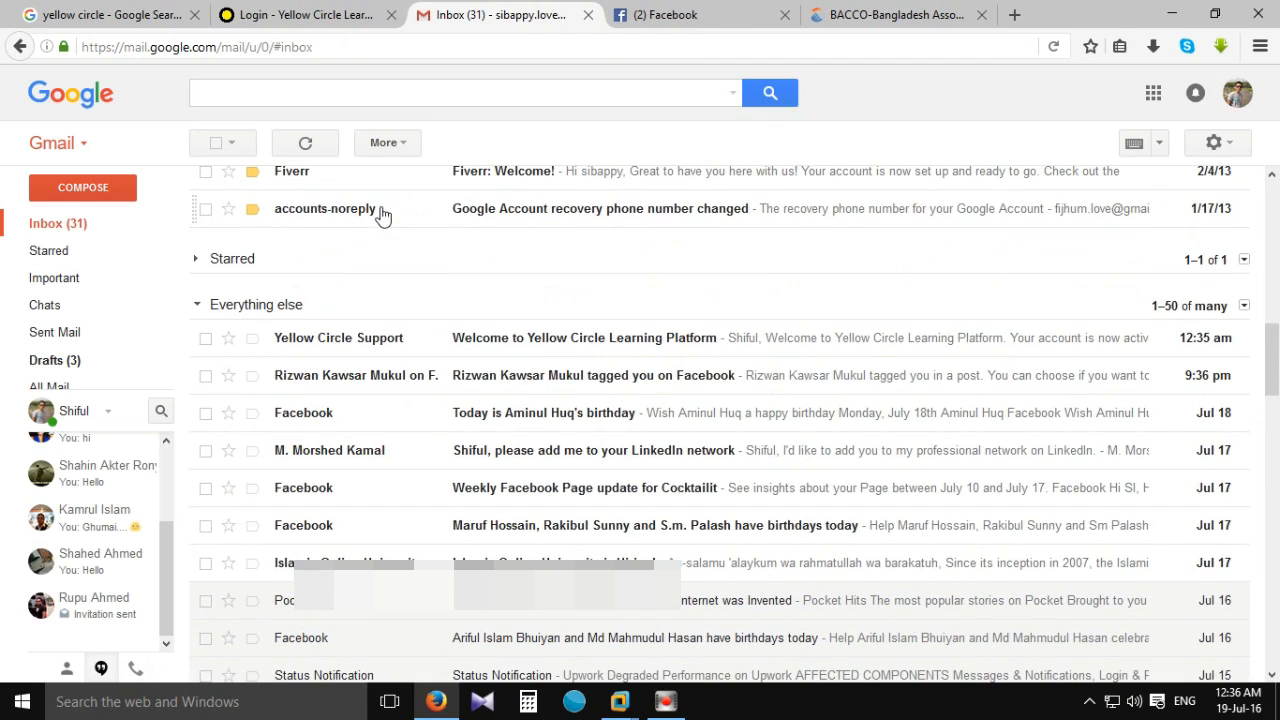
click(548, 345)
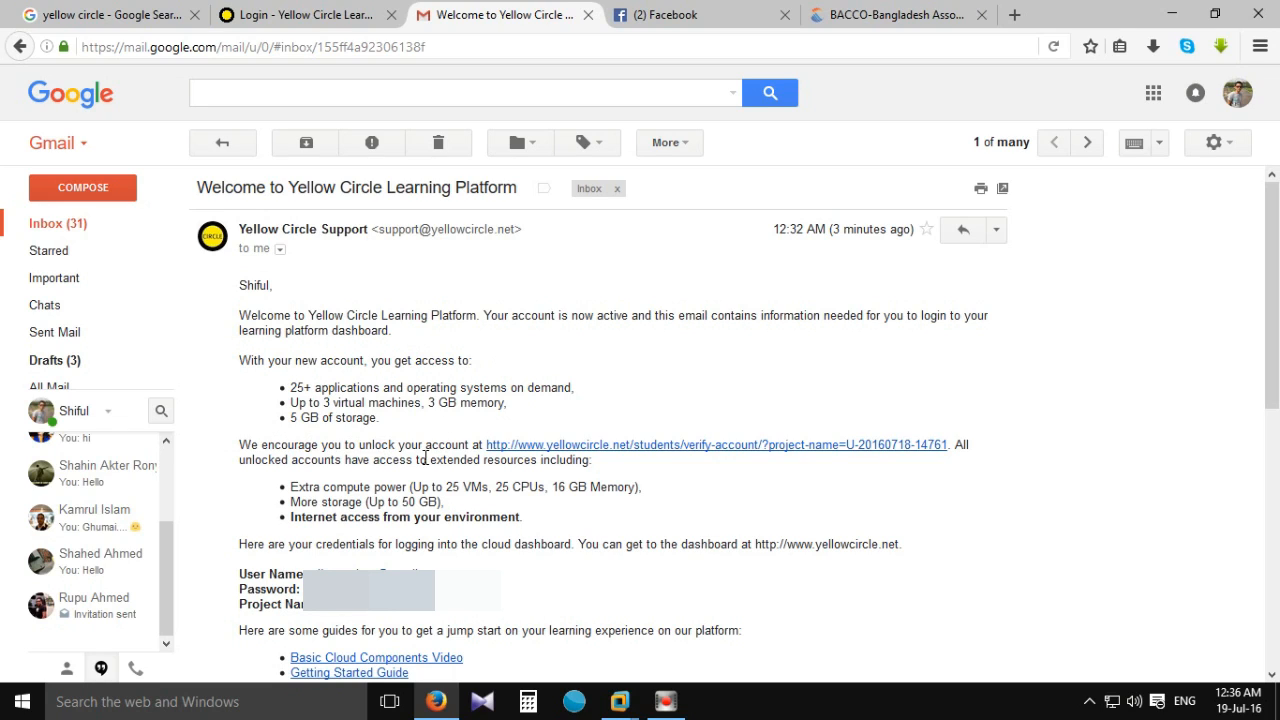
click(629, 451)
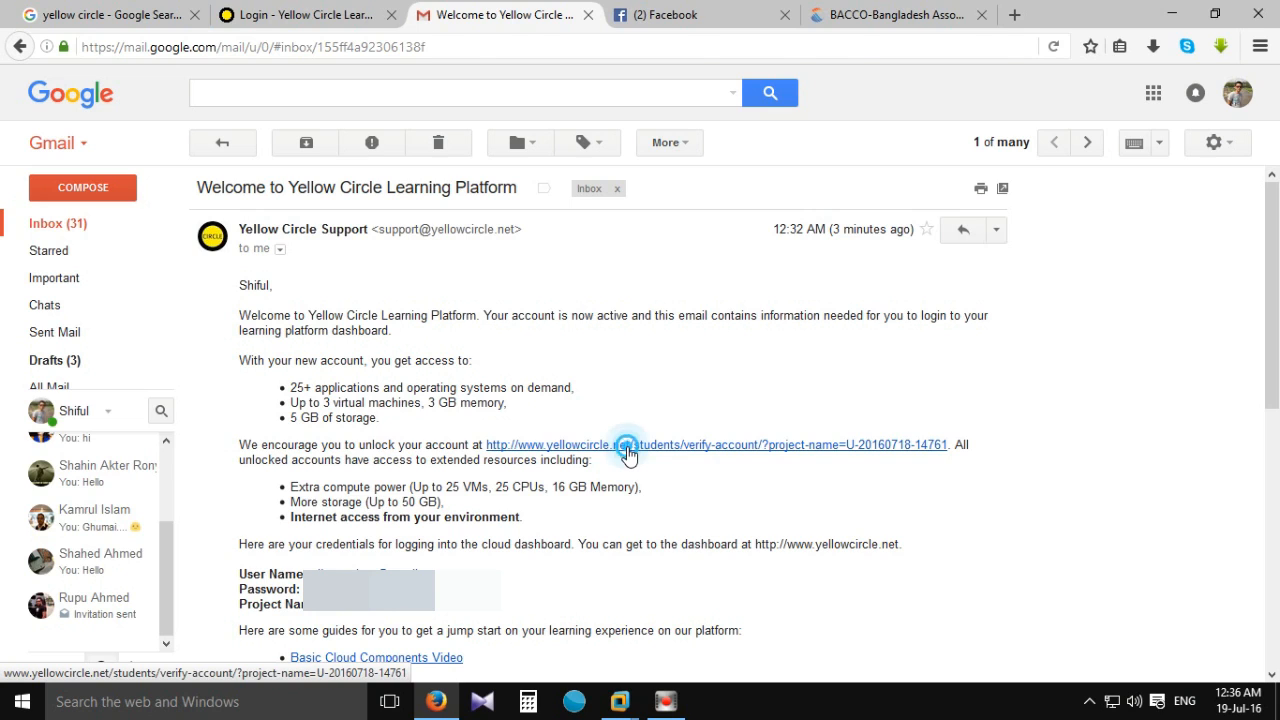
click(1210, 80)
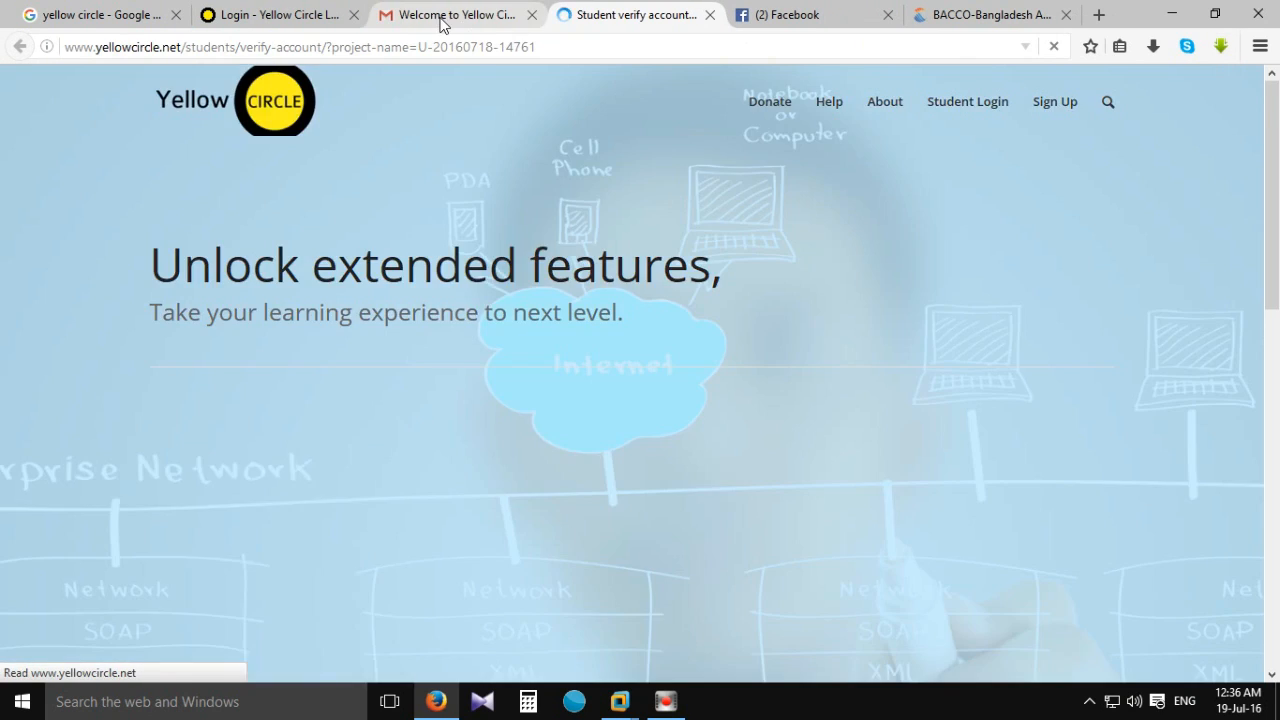
Review the $1/month, $15/year and $20/month unlock tiers, then close the verification page.
click(452, 15)
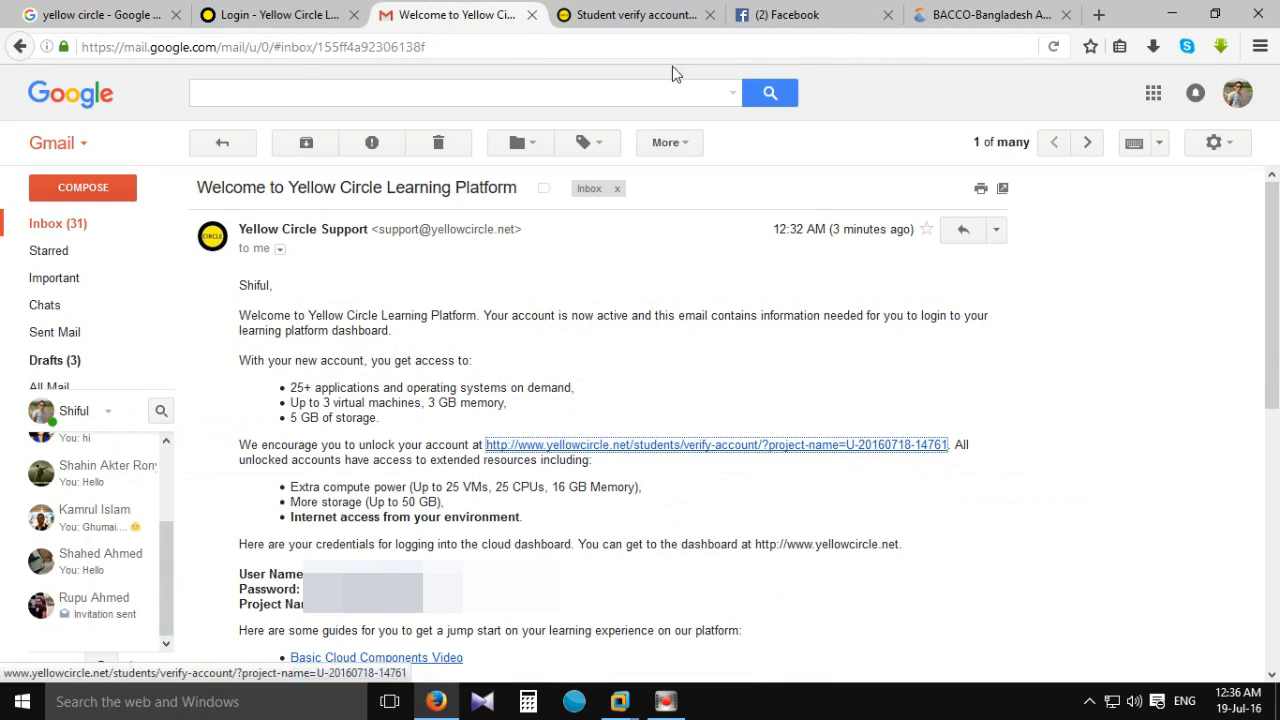
click(665, 15)
scroll(400, 470, down, 5)
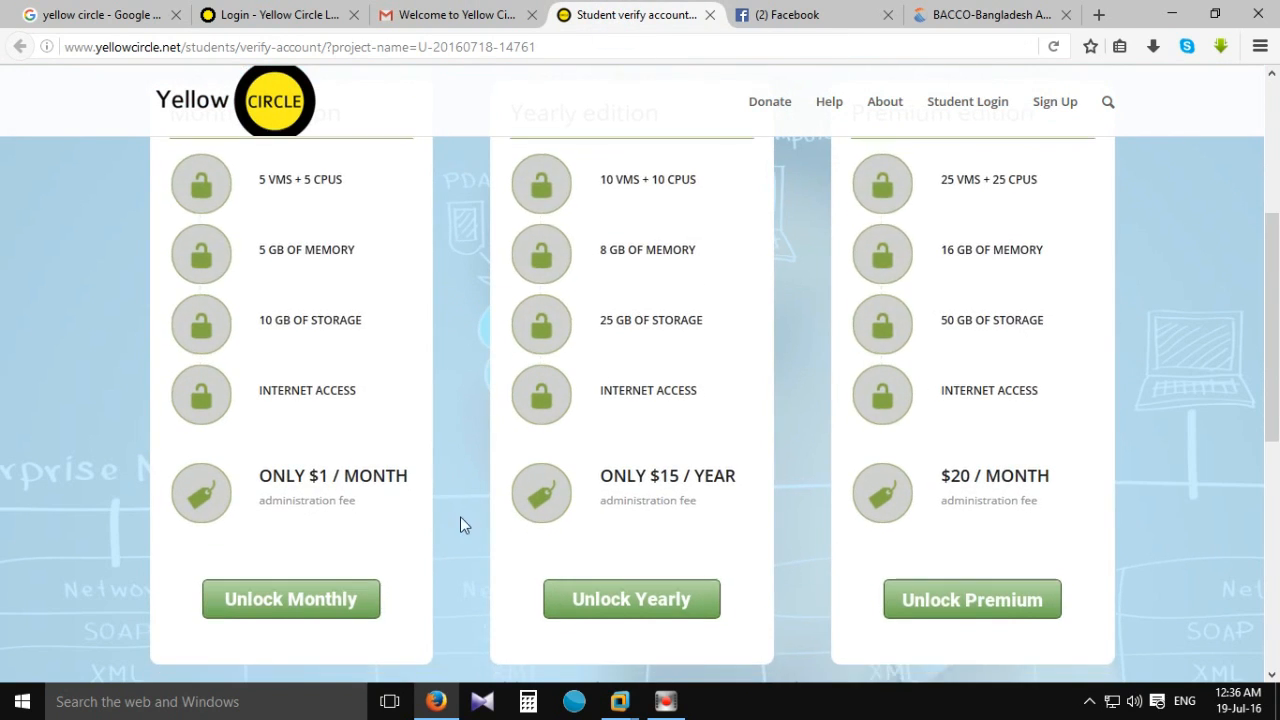
scroll(400, 460, down, 2)
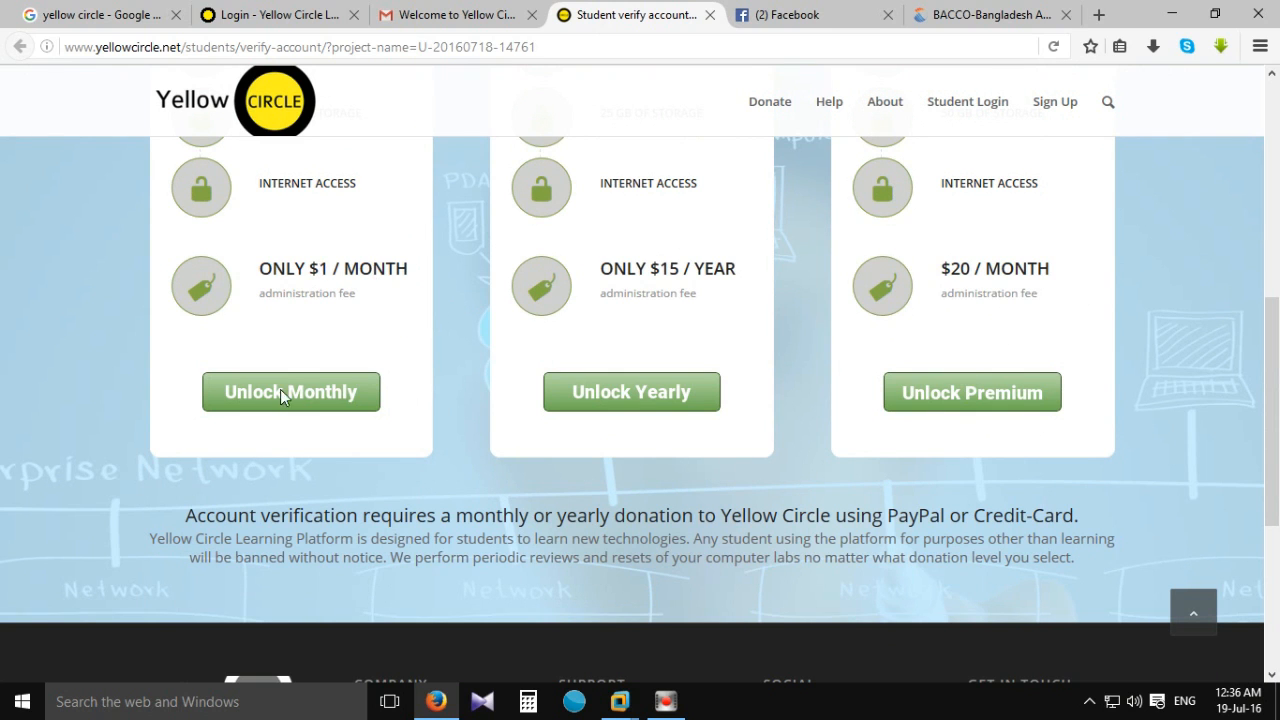
scroll(300, 268, up, 4)
scroll(560, 463, down, 3)
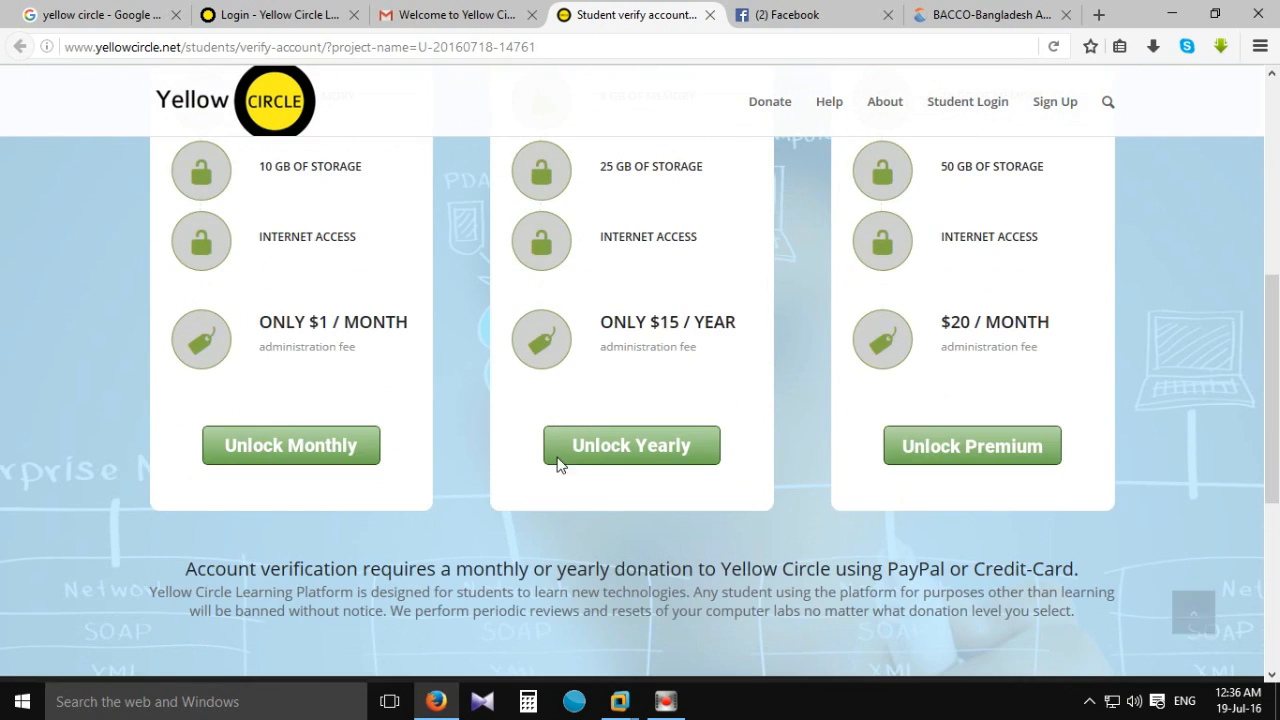
scroll(686, 314, up, 3)
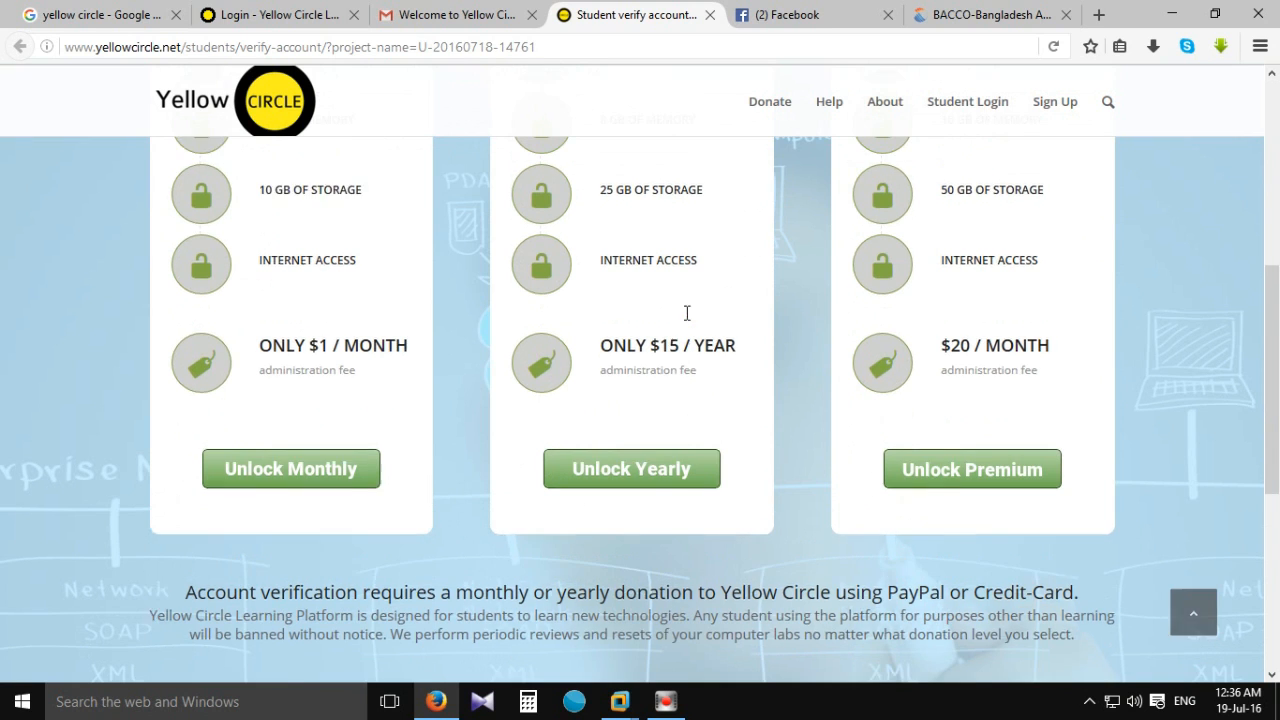
scroll(988, 603, down, 2)
scroll(987, 459, up, 4)
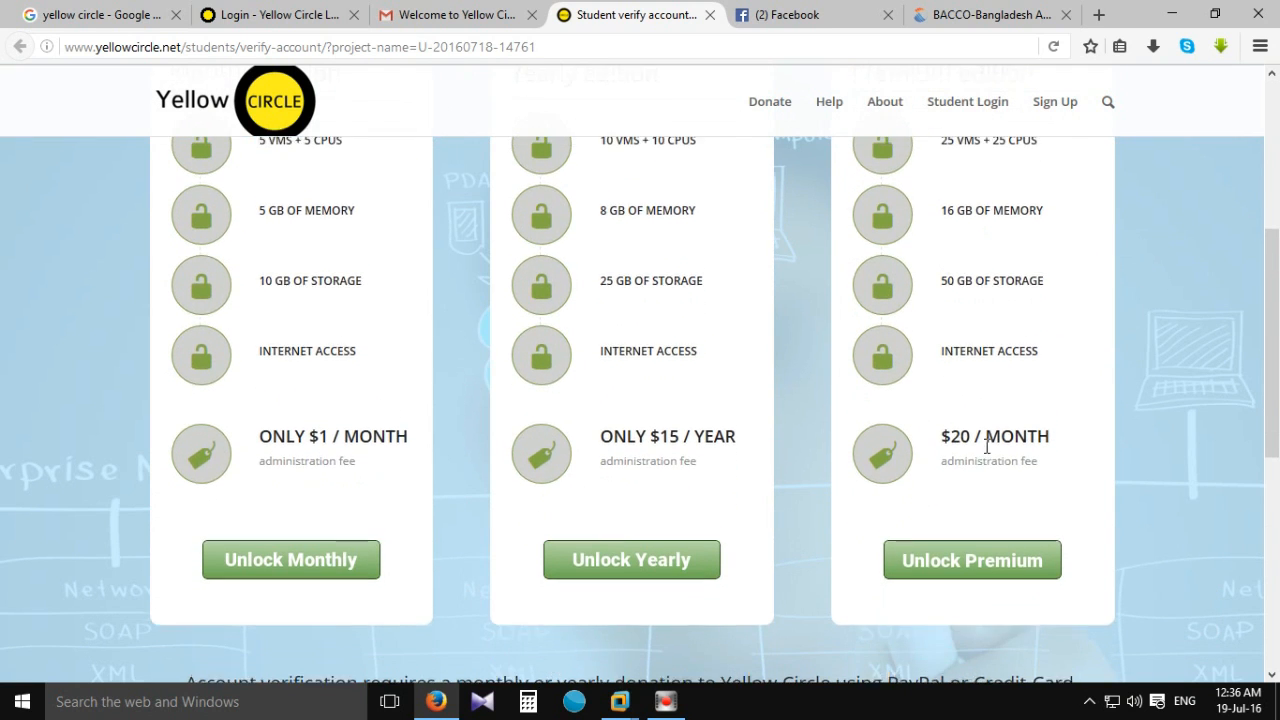
scroll(771, 416, down, 1)
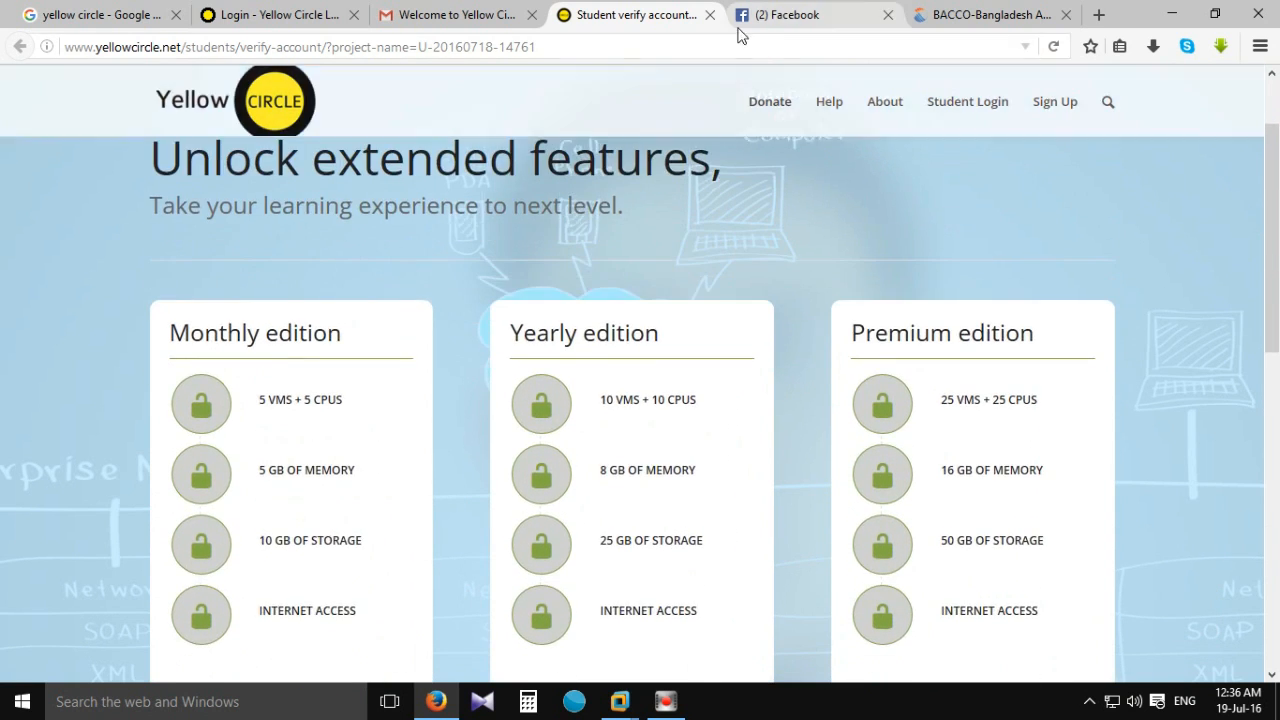
click(710, 14)
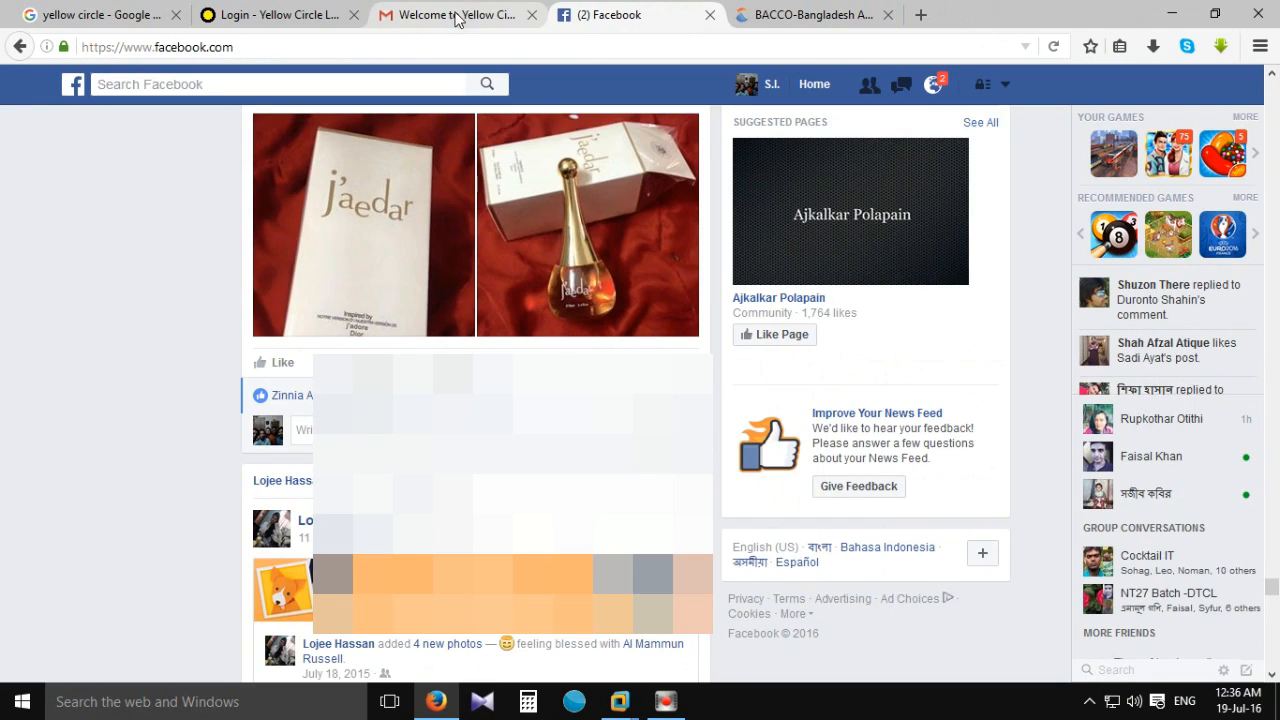
Copy the account user name from the welcome email into the login page's User Name field.
click(467, 16)
scroll(600, 450, down, 2)
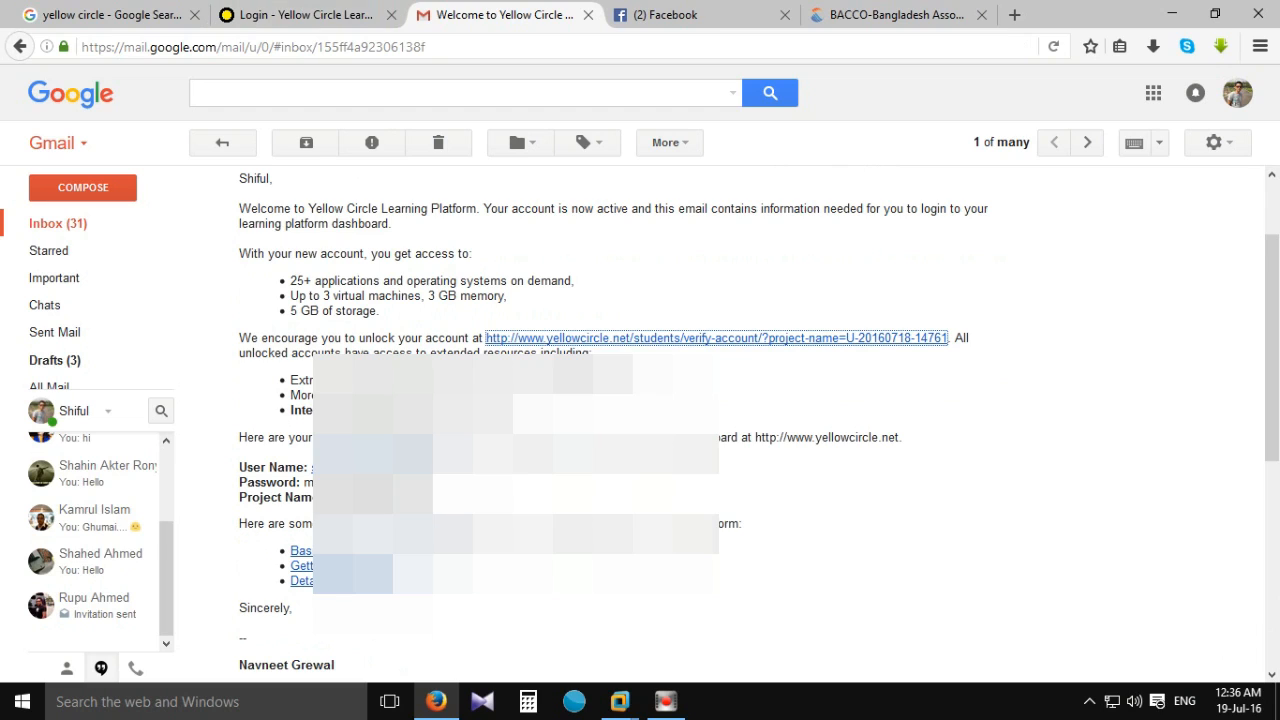
drag(445, 468, 313, 468)
key(ctrl+c)
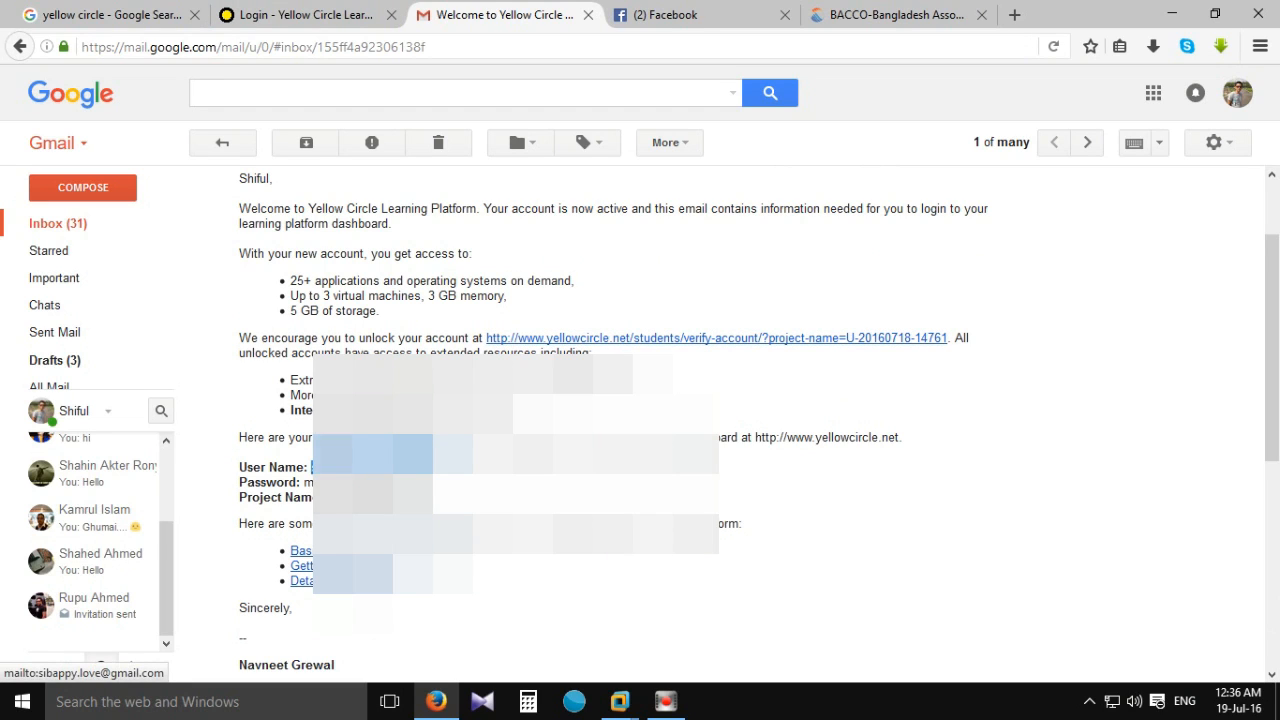
click(330, 16)
key(ctrl+v)
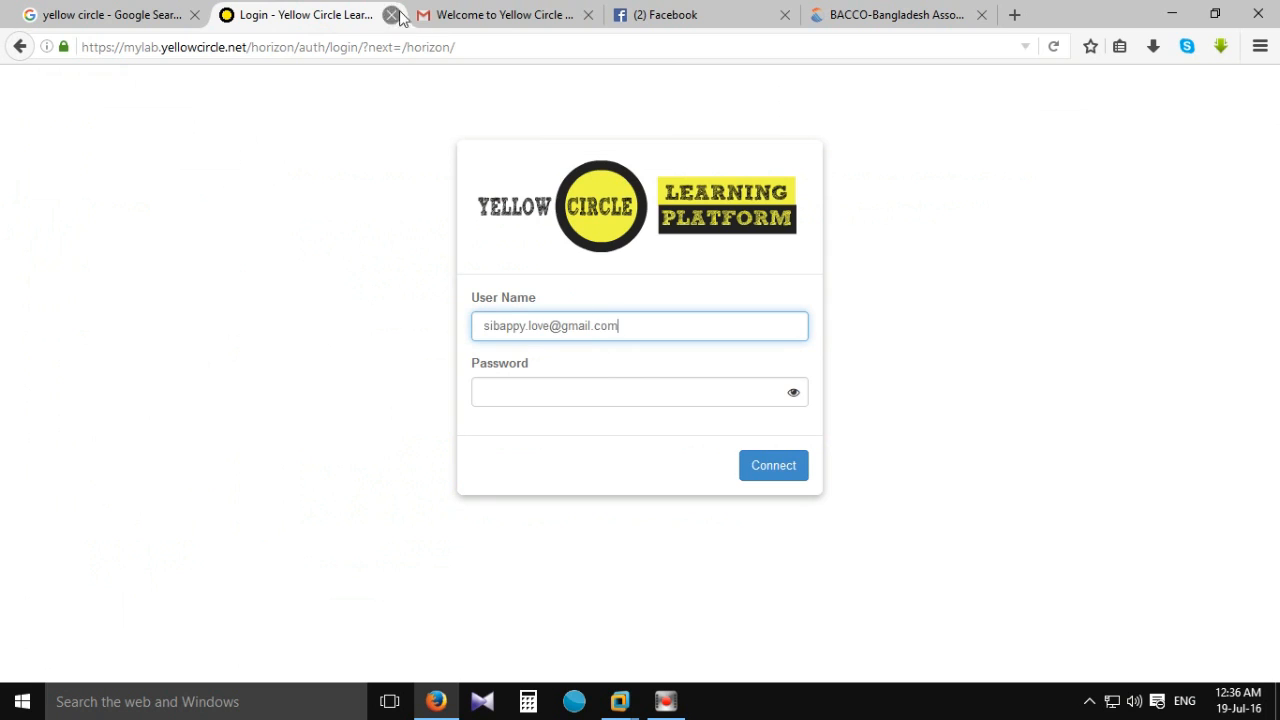
Select the account password in the welcome email.
click(466, 16)
drag(414, 481, 308, 473)
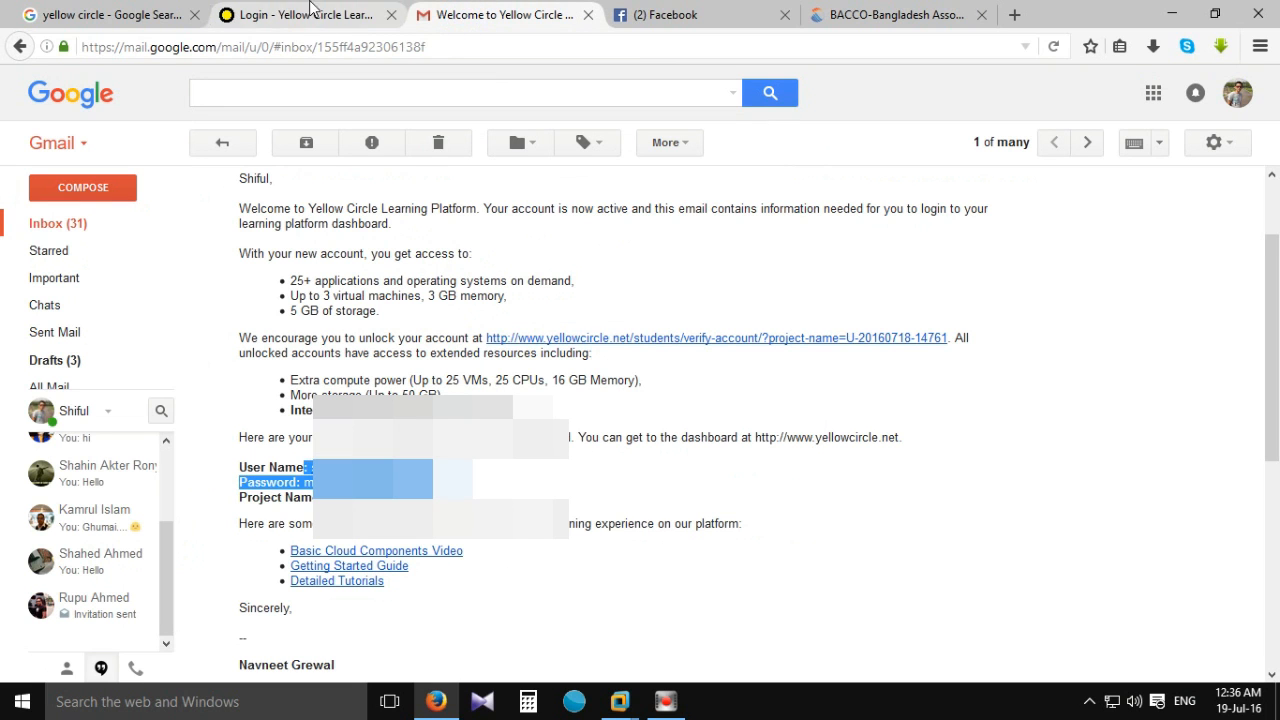
click(488, 480)
drag(436, 482, 303, 482)
Paste the copied password into the Password field and sign in with Connect.
click(330, 15)
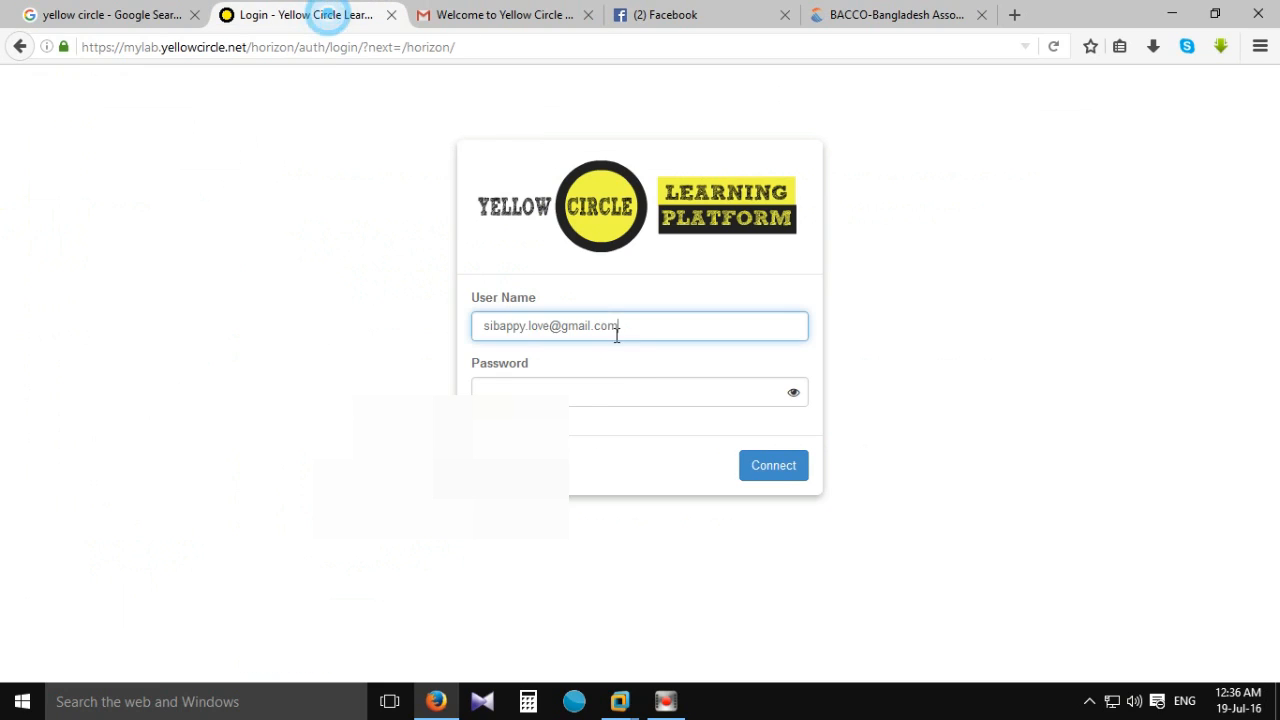
click(617, 386)
key(ctrl+v)
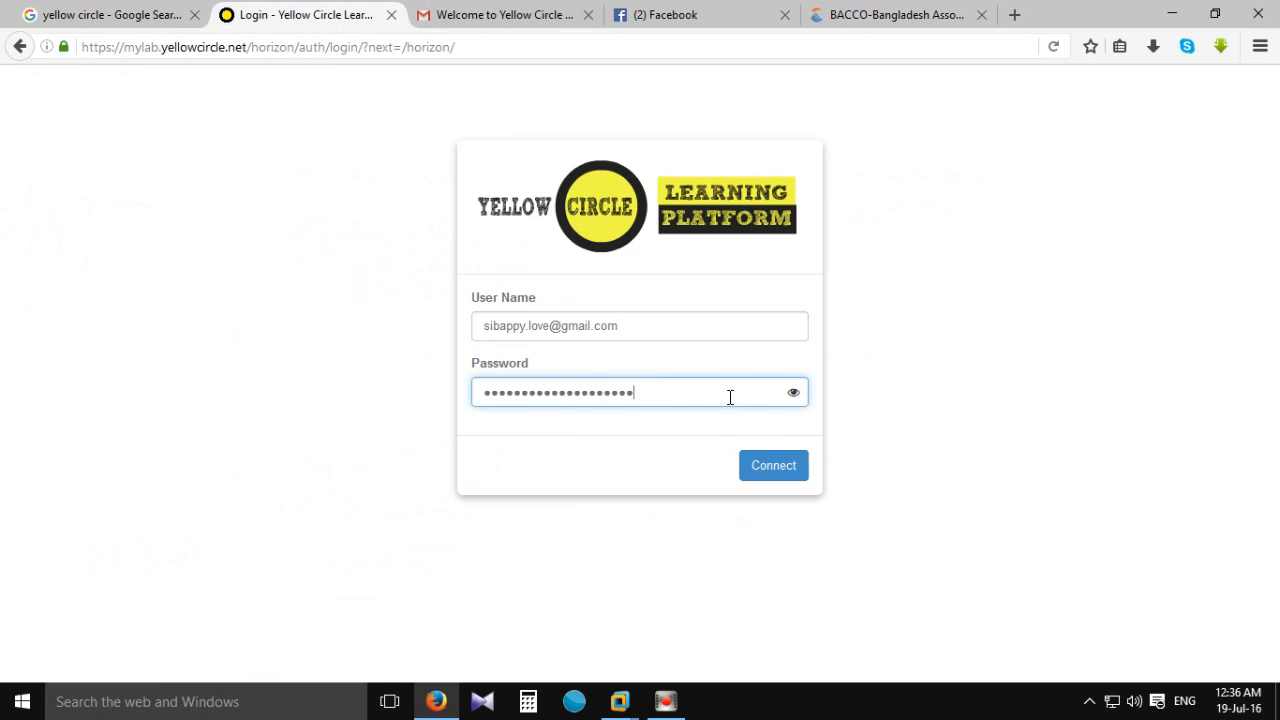
click(779, 468)
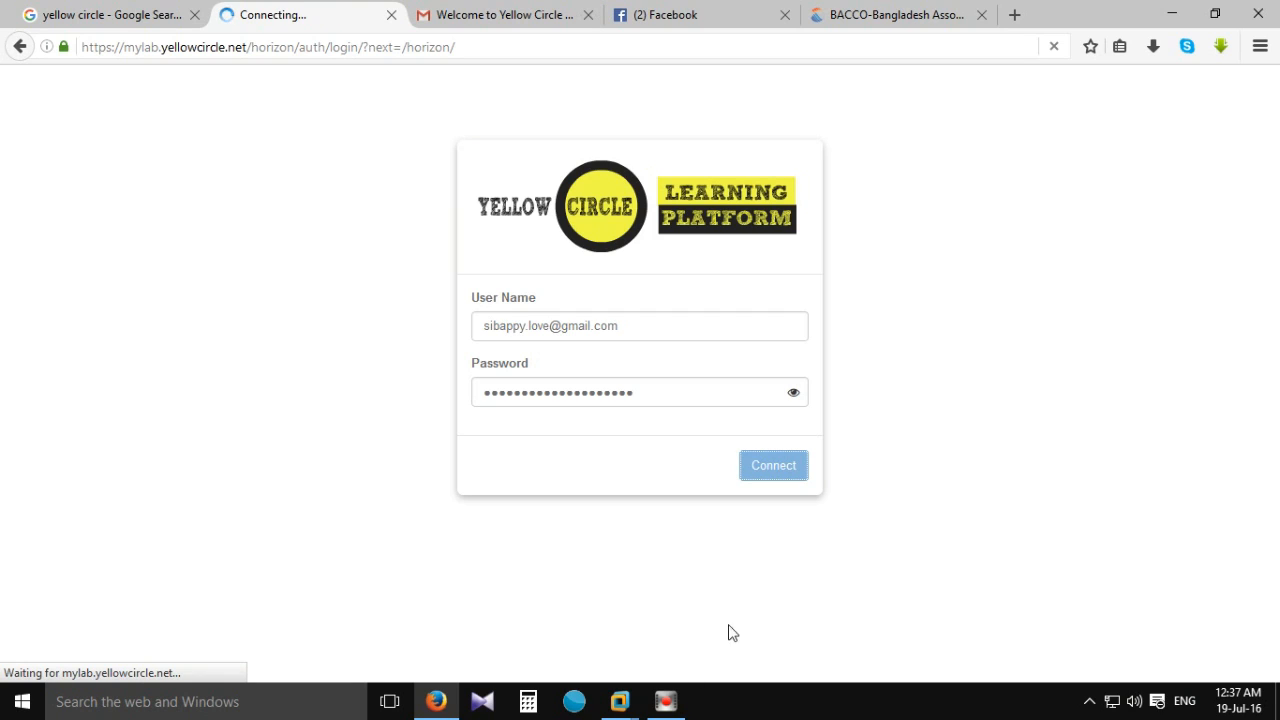
mouse_move(670, 705)
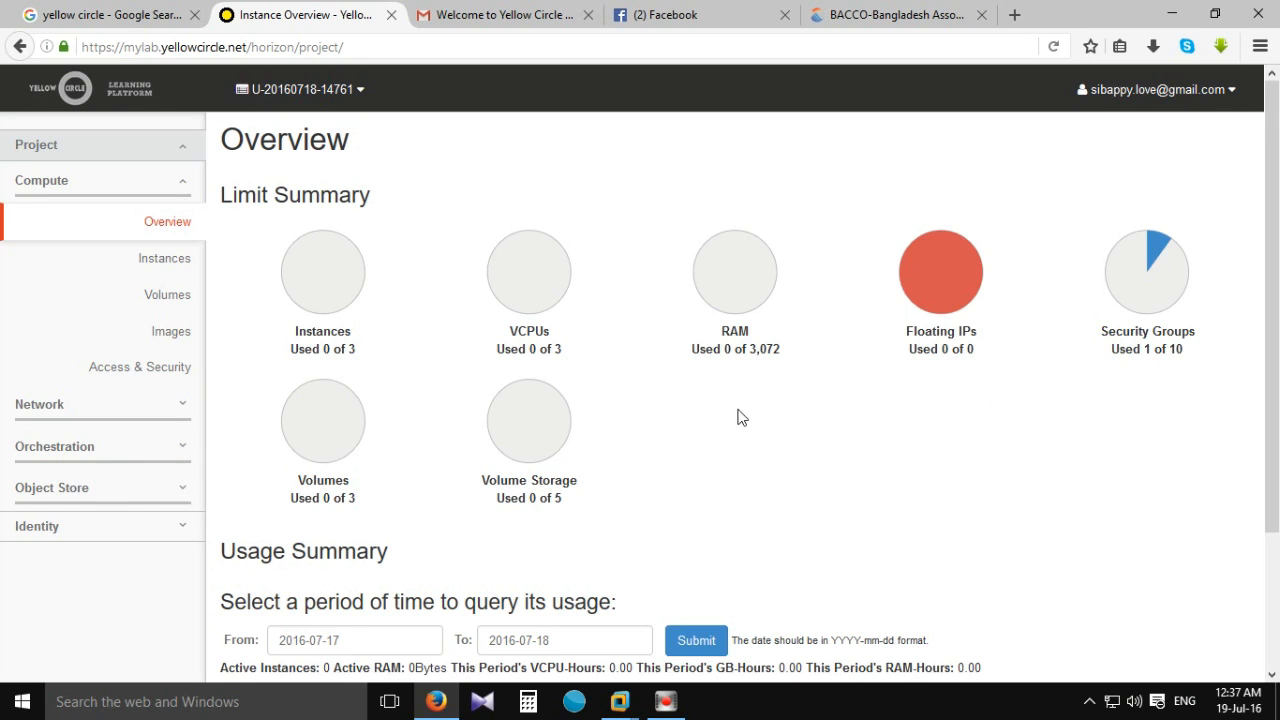
Check the Overview limits (0 of 3 instances, 1 of 10 security groups), then expand Network in the sidebar.
scroll(1000, 478, down, 1)
scroll(996, 478, down, 1)
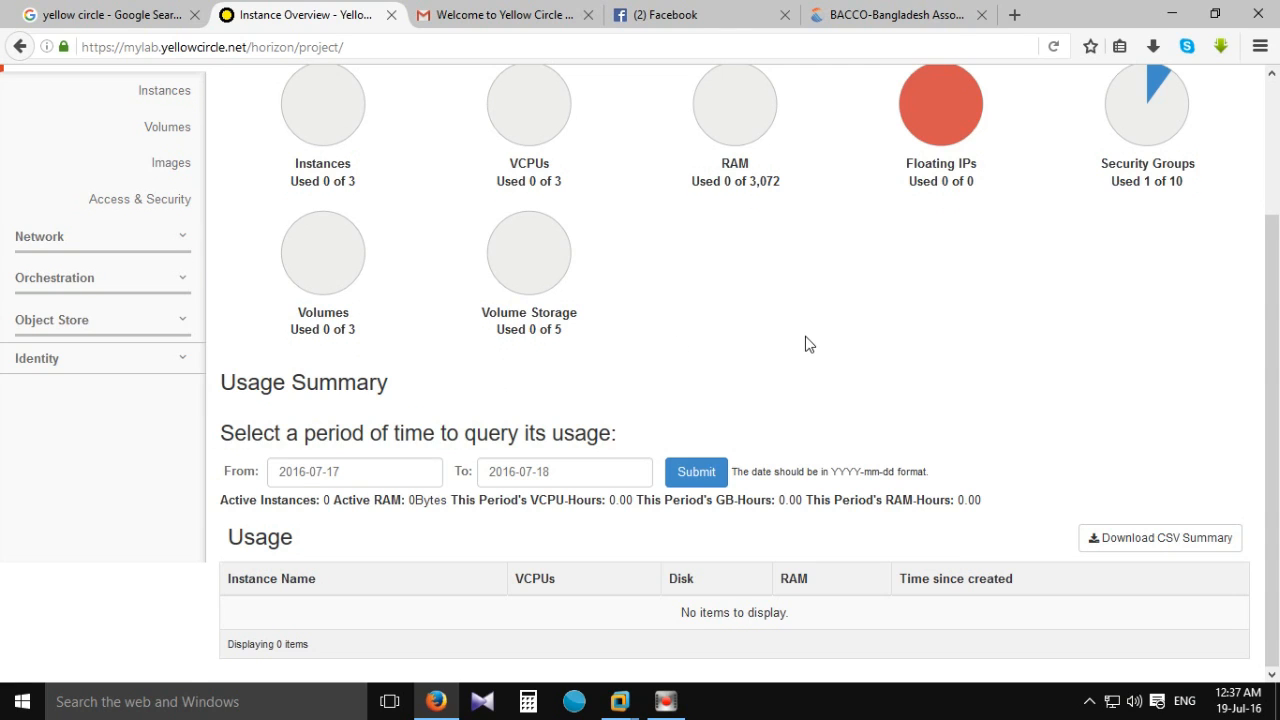
scroll(809, 344, up, 2)
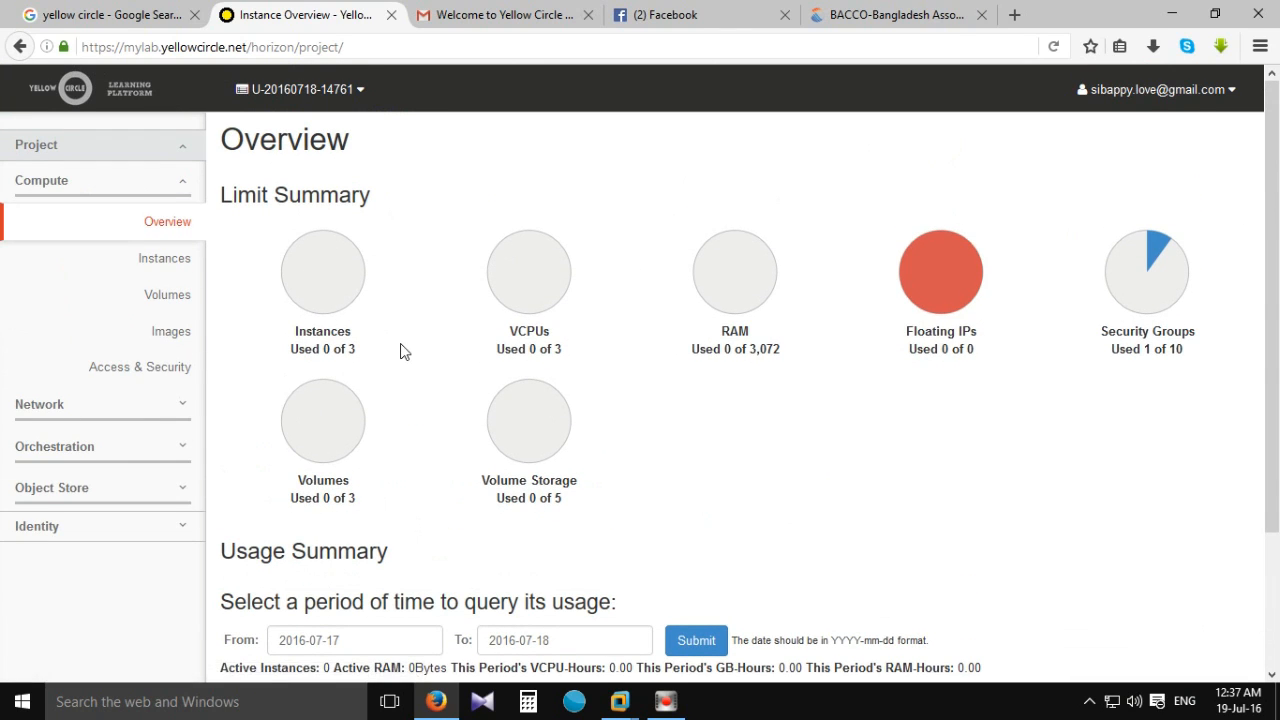
click(174, 406)
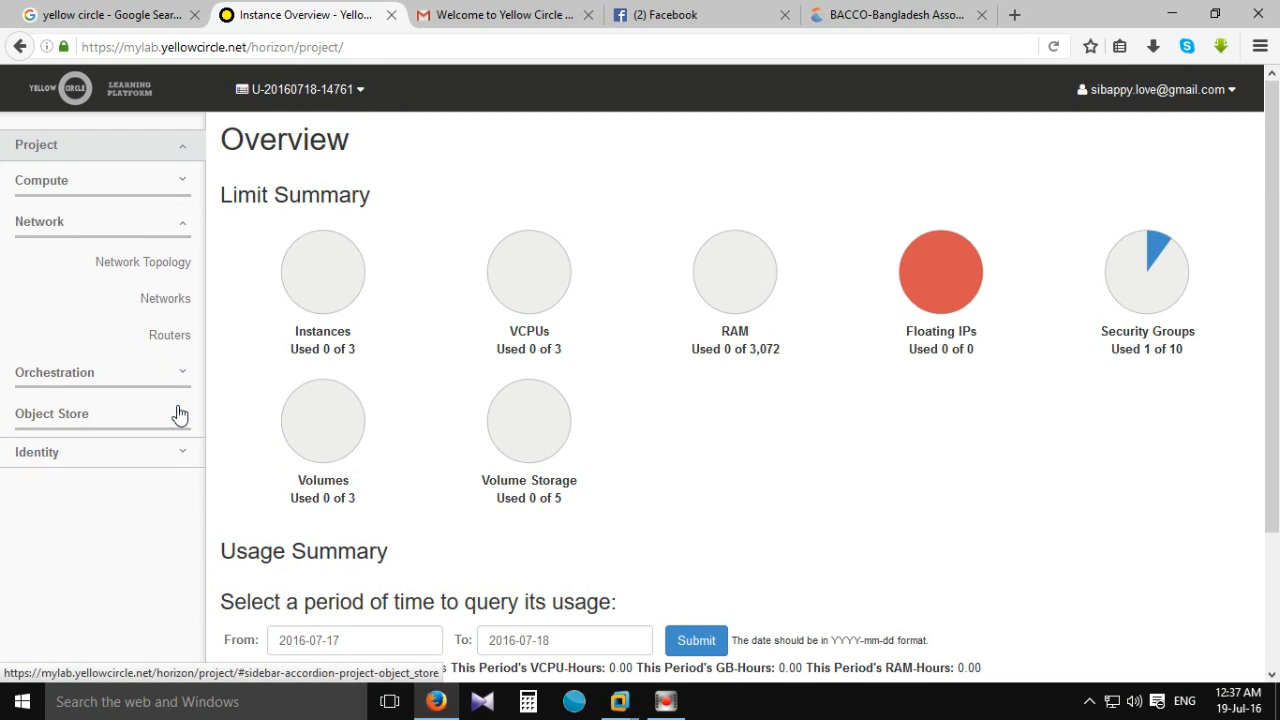
On the Networks page create a network named vnetw with admin state UP, continuing to the subnet step.
click(155, 298)
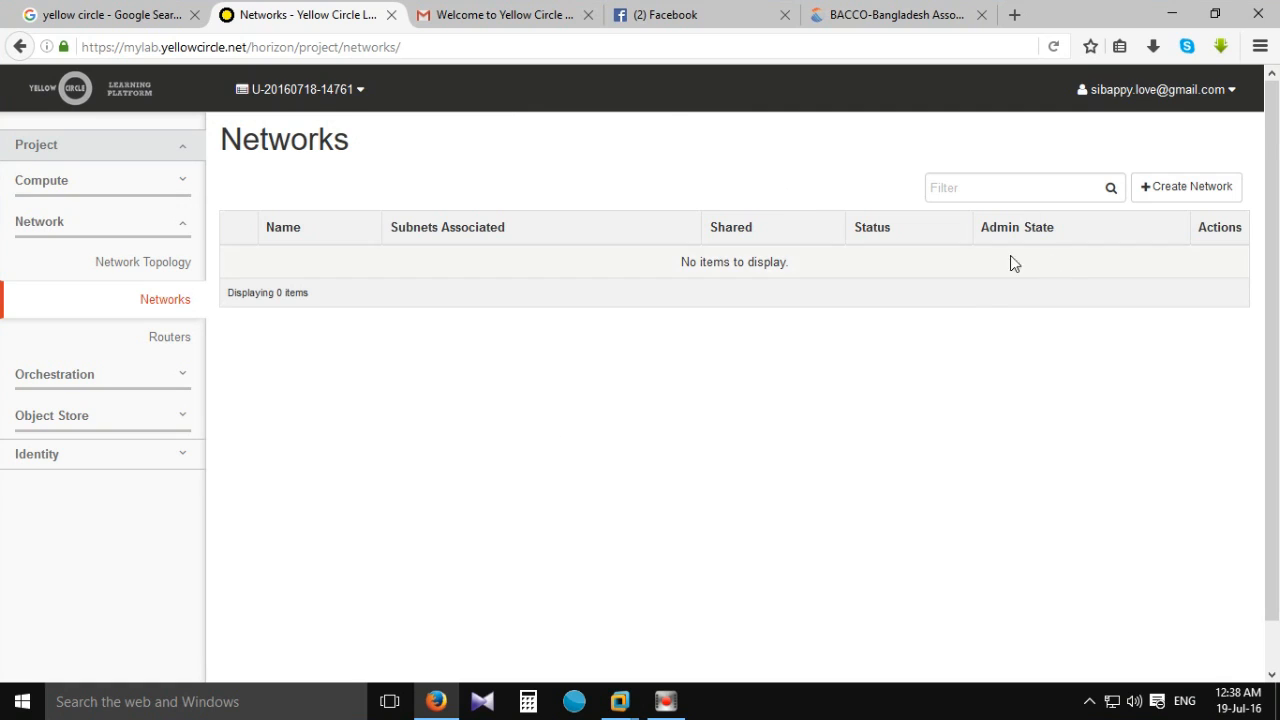
click(1191, 188)
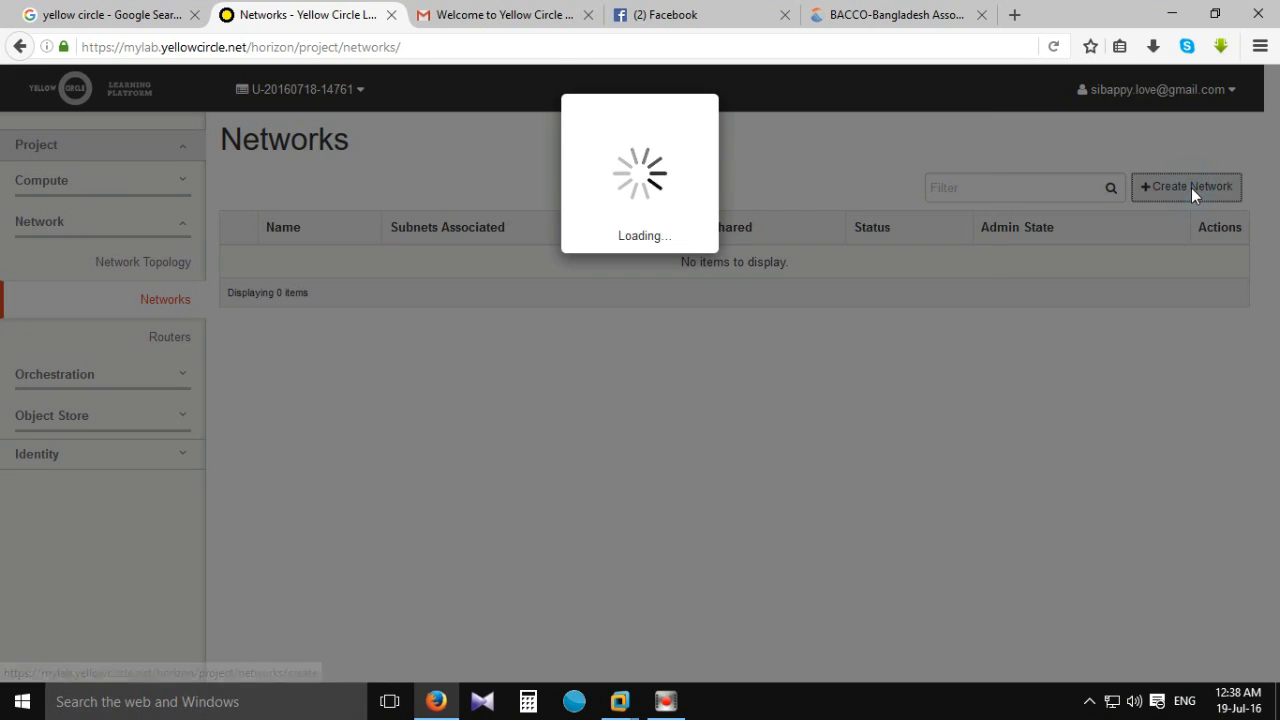
click(375, 252)
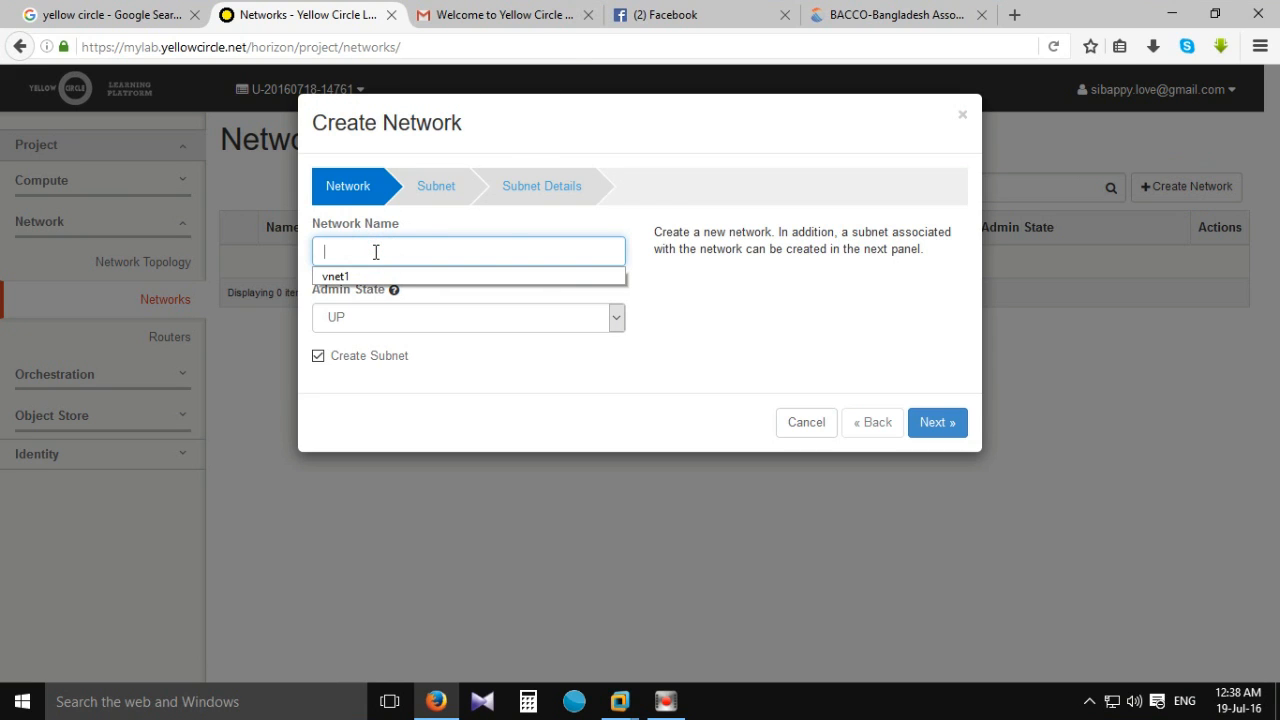
text(vnetw)
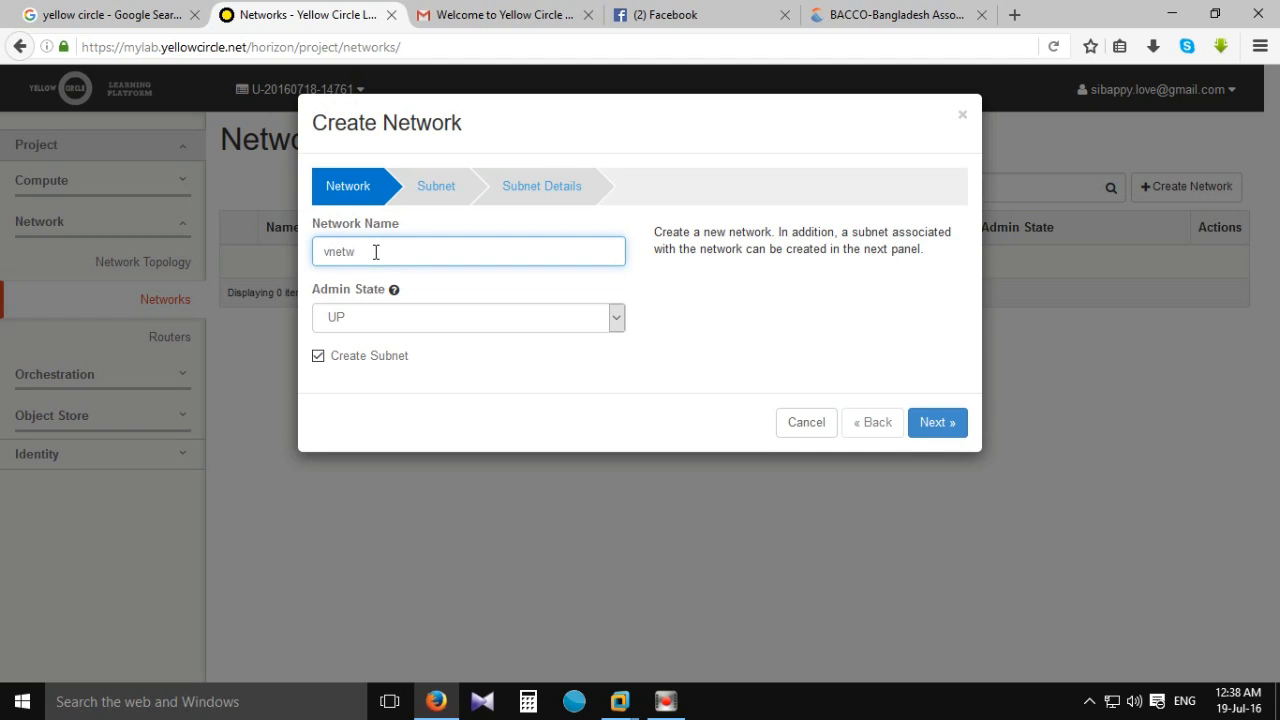
click(616, 317)
click(615, 318)
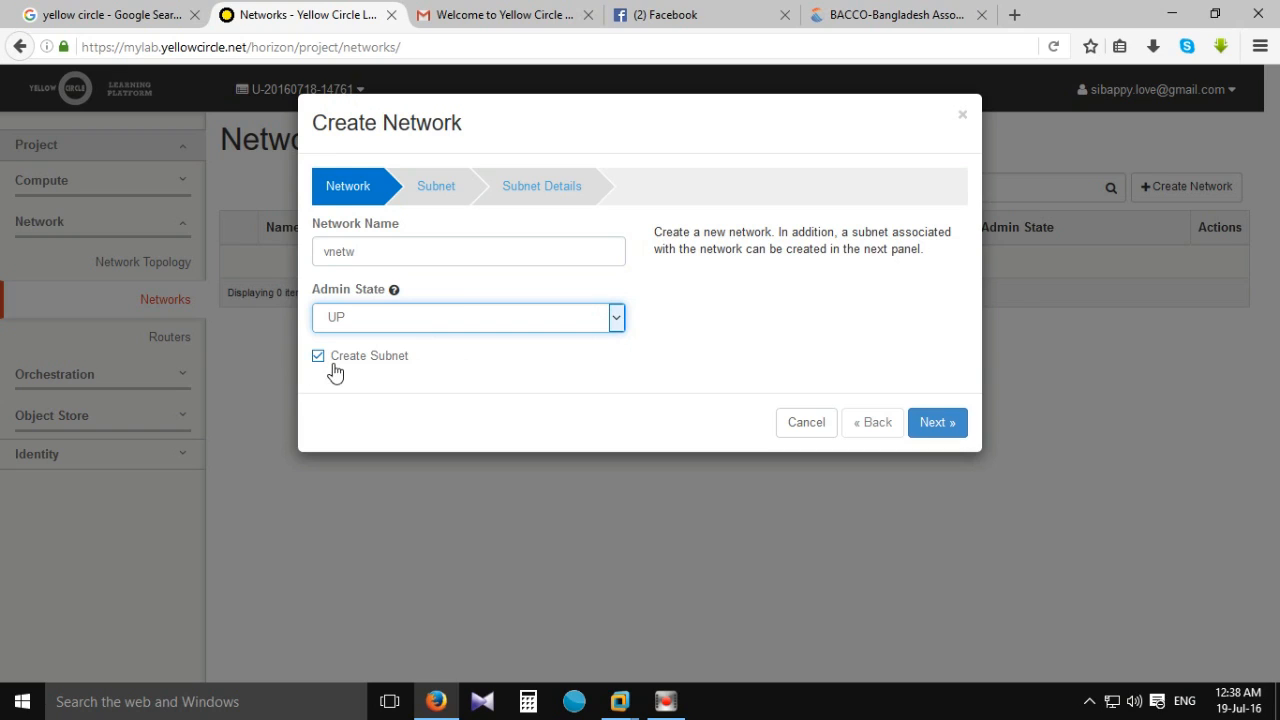
click(930, 420)
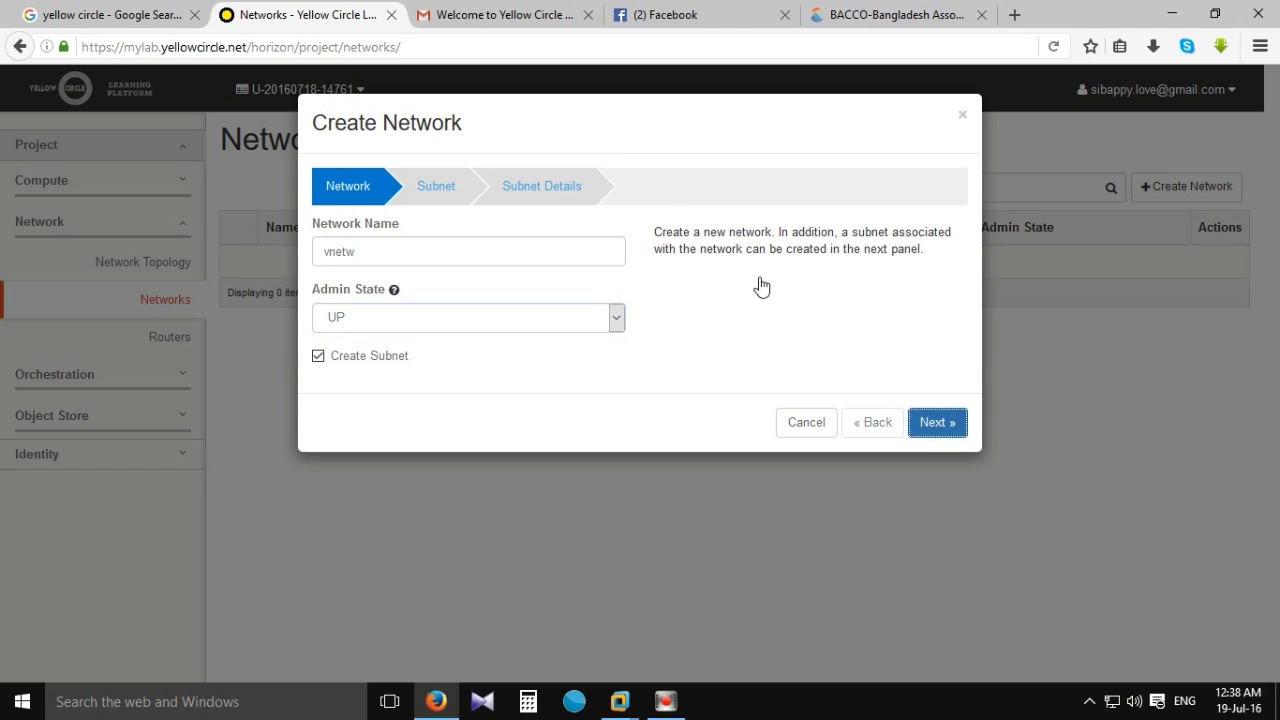
Name the subnet vsubnetw.
click(331, 252)
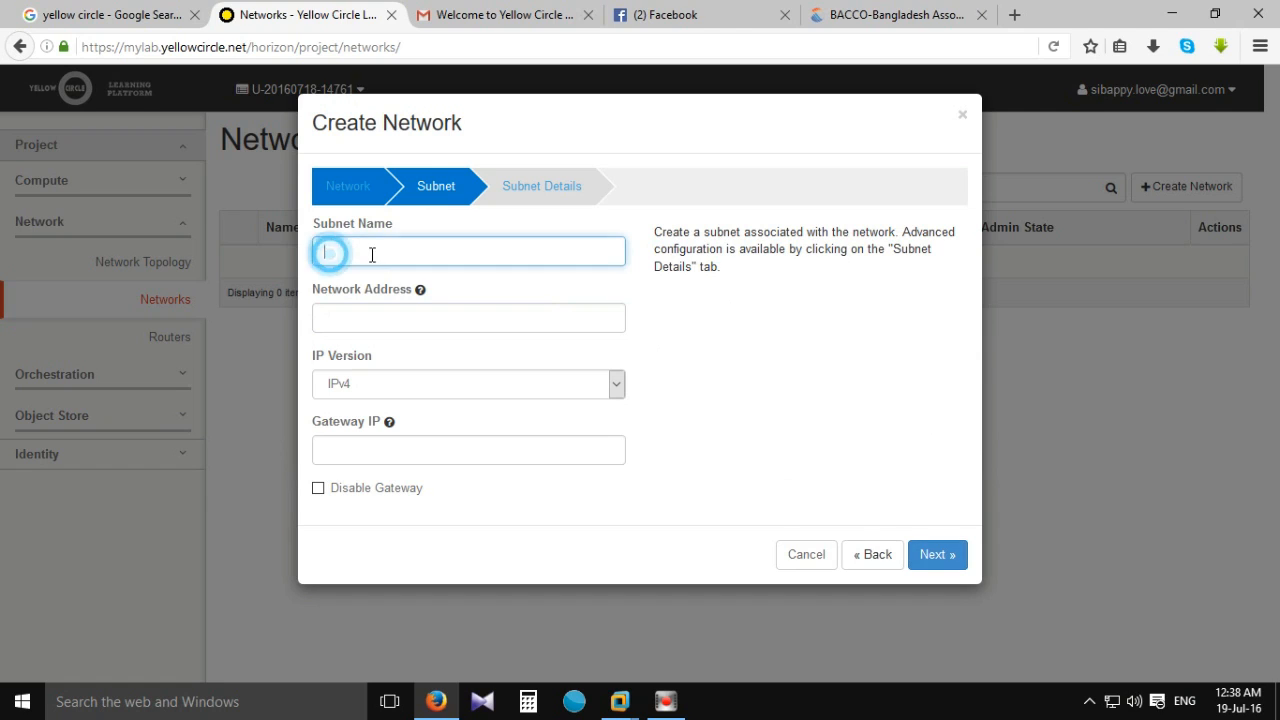
click(372, 252)
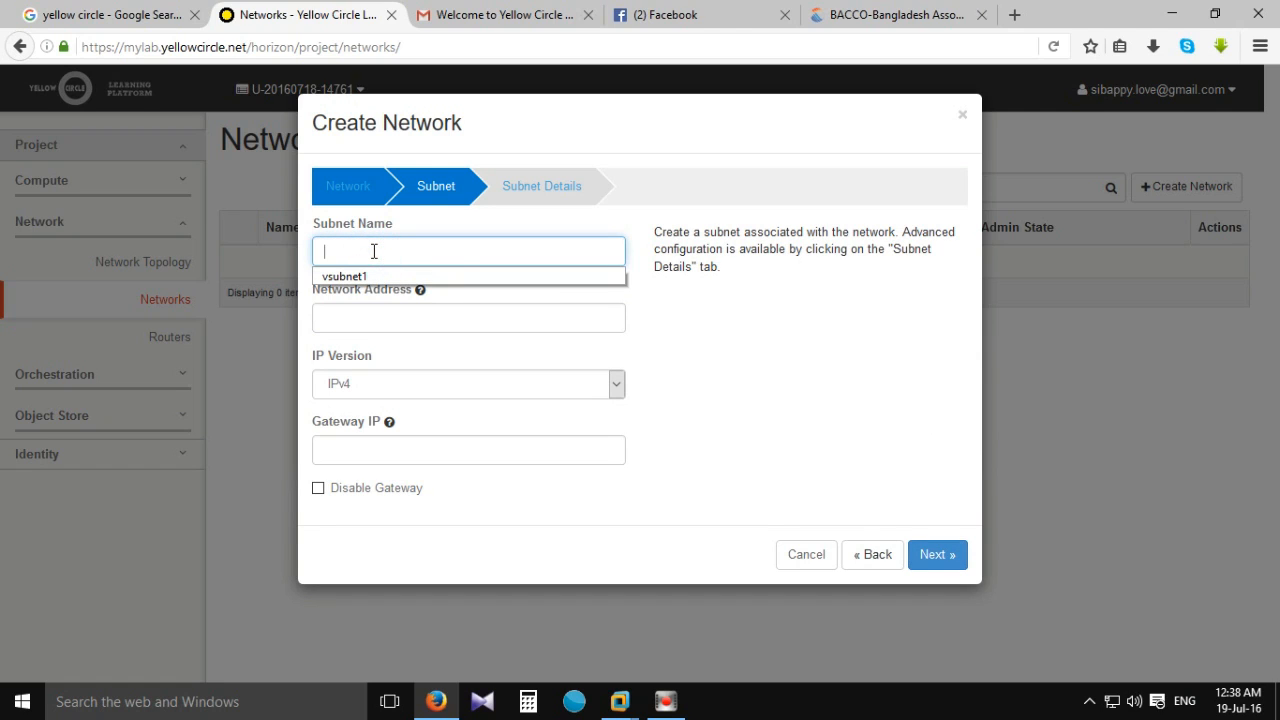
click(350, 275)
click(391, 250)
text(w)
Give the subnet network address 172.16.0.0/24 and gateway 172.16.0.1, then advance to Subnet Details.
click(384, 315)
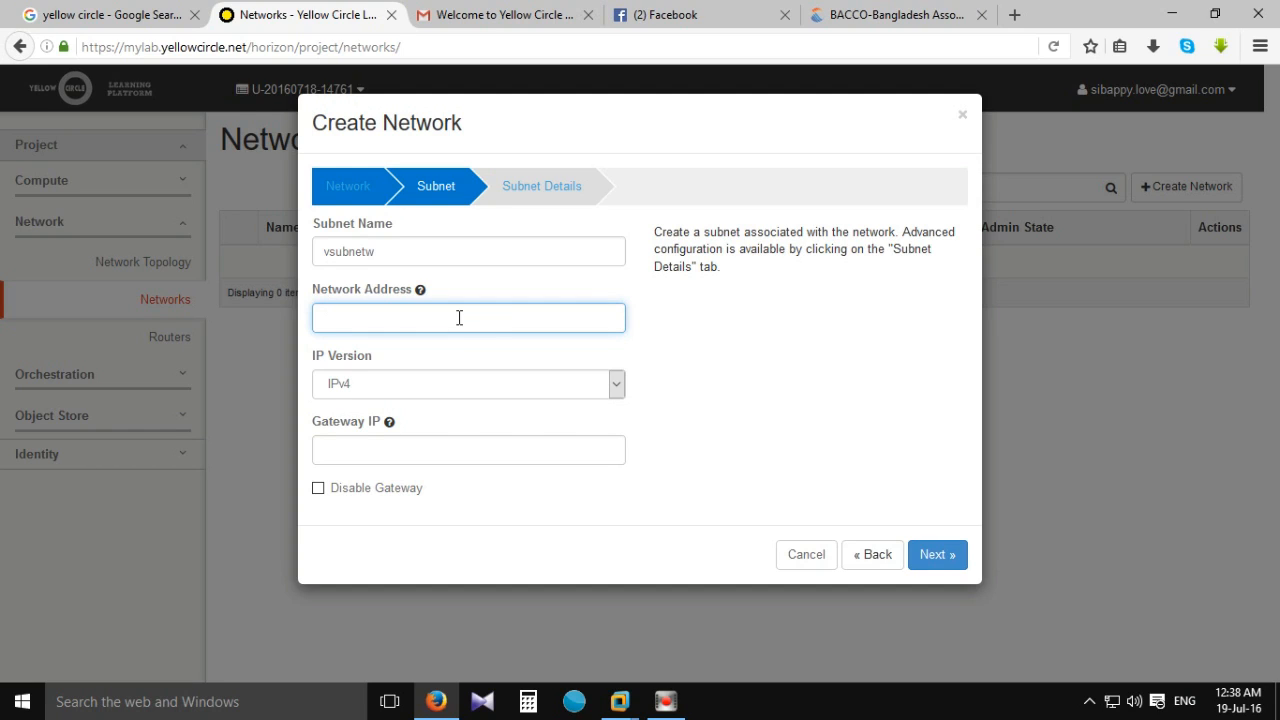
text(172.16.0.0)
click(400, 447)
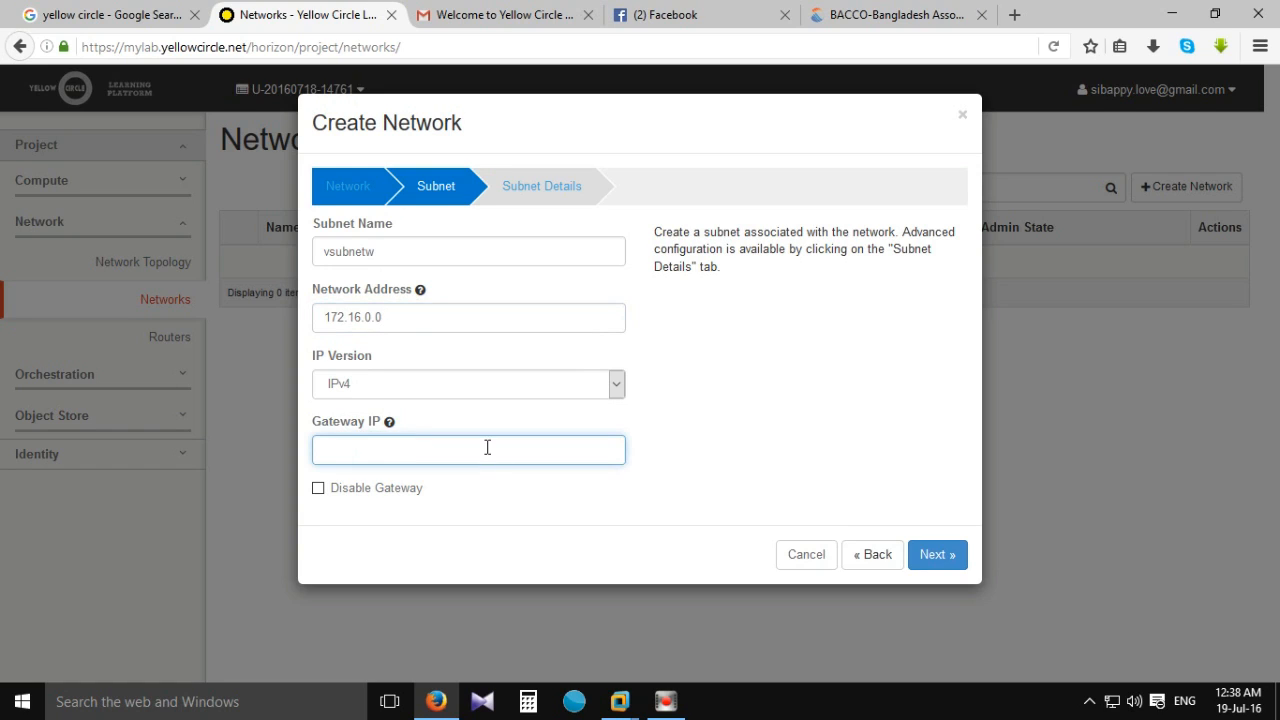
mouse_move(387, 424)
text(172.16.0.1)
click(949, 556)
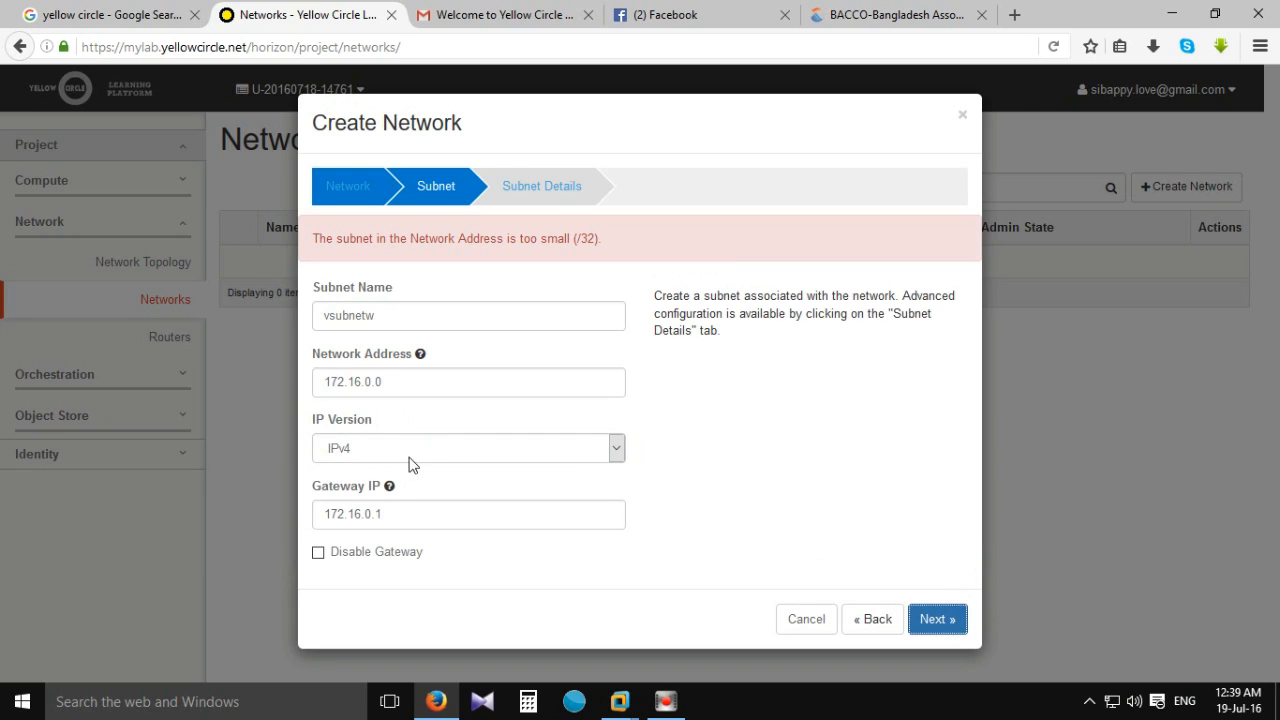
click(401, 376)
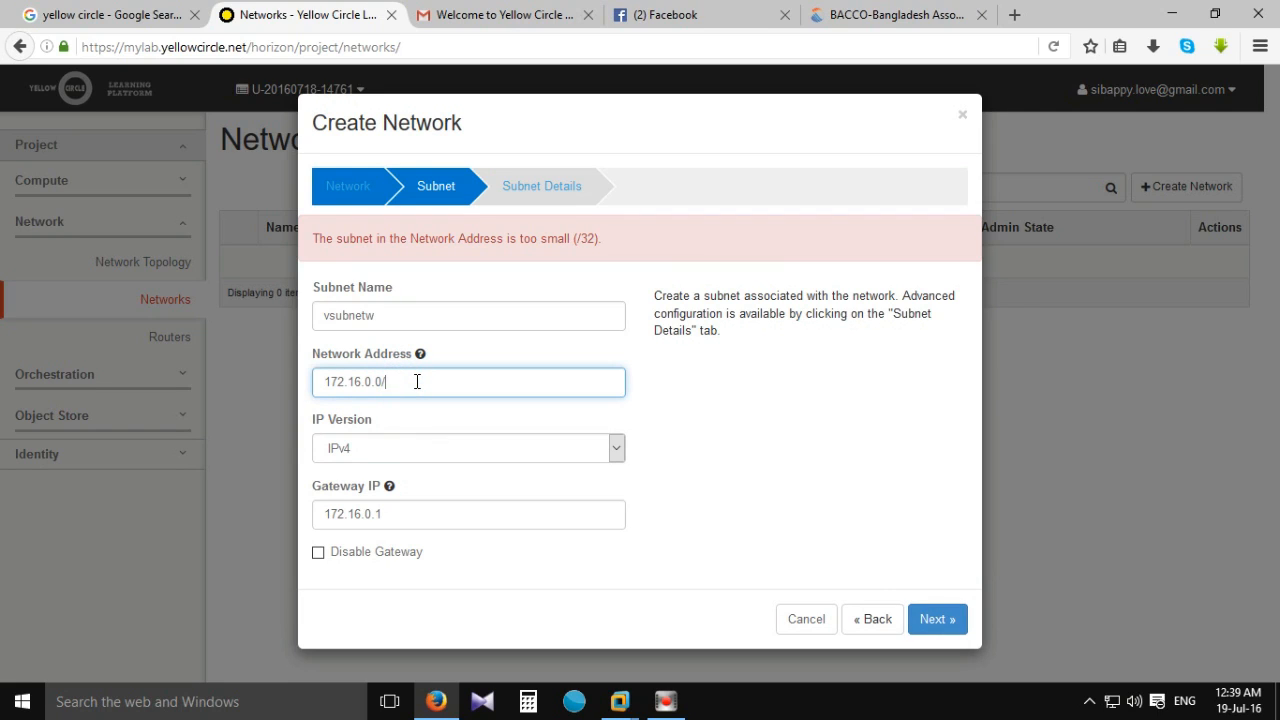
text(24)
click(922, 620)
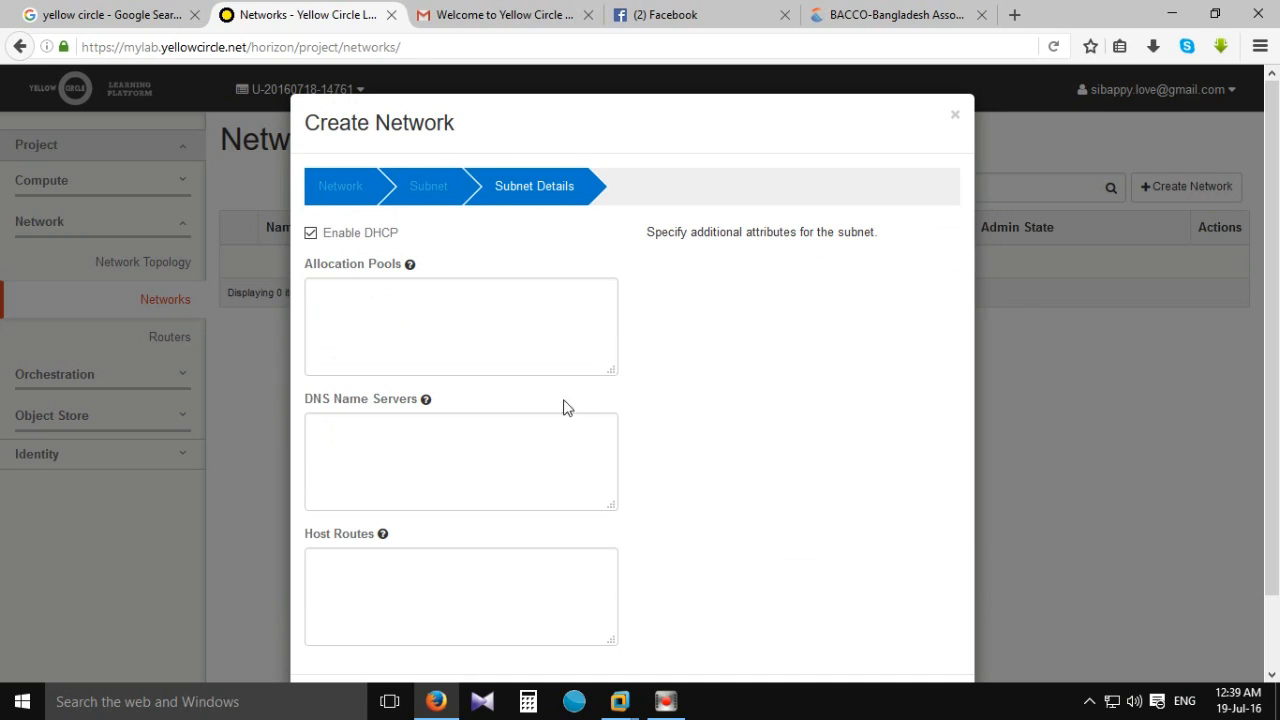
Enter allocation pool 172.16.0.5,172.16.0.30, leave DNS empty, and create the vnetw network.
click(383, 309)
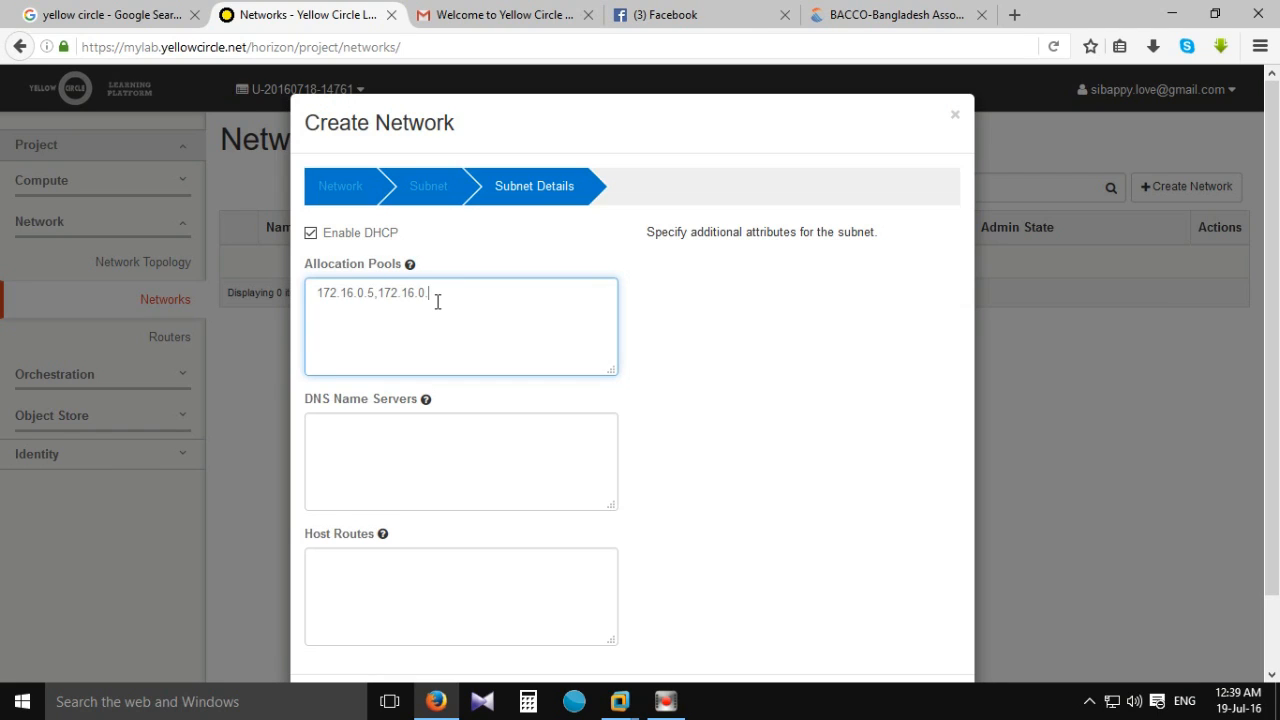
text(30)
click(381, 461)
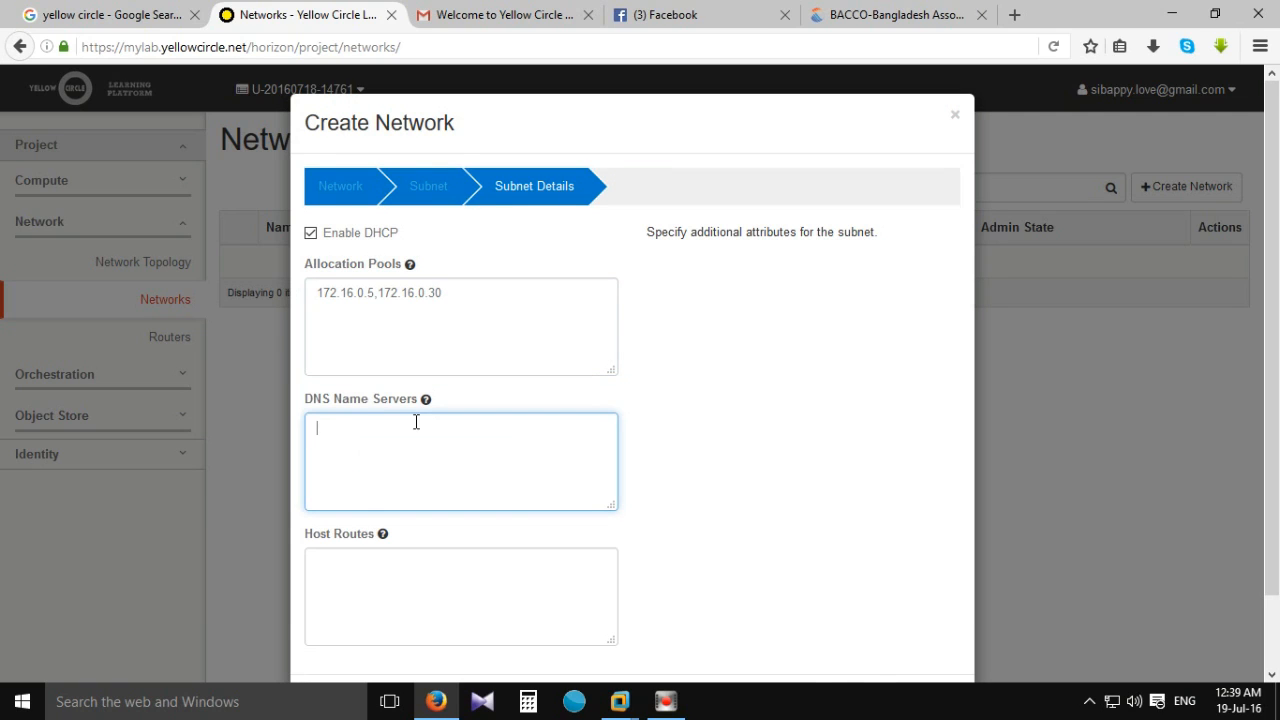
scroll(400, 440, down, 2)
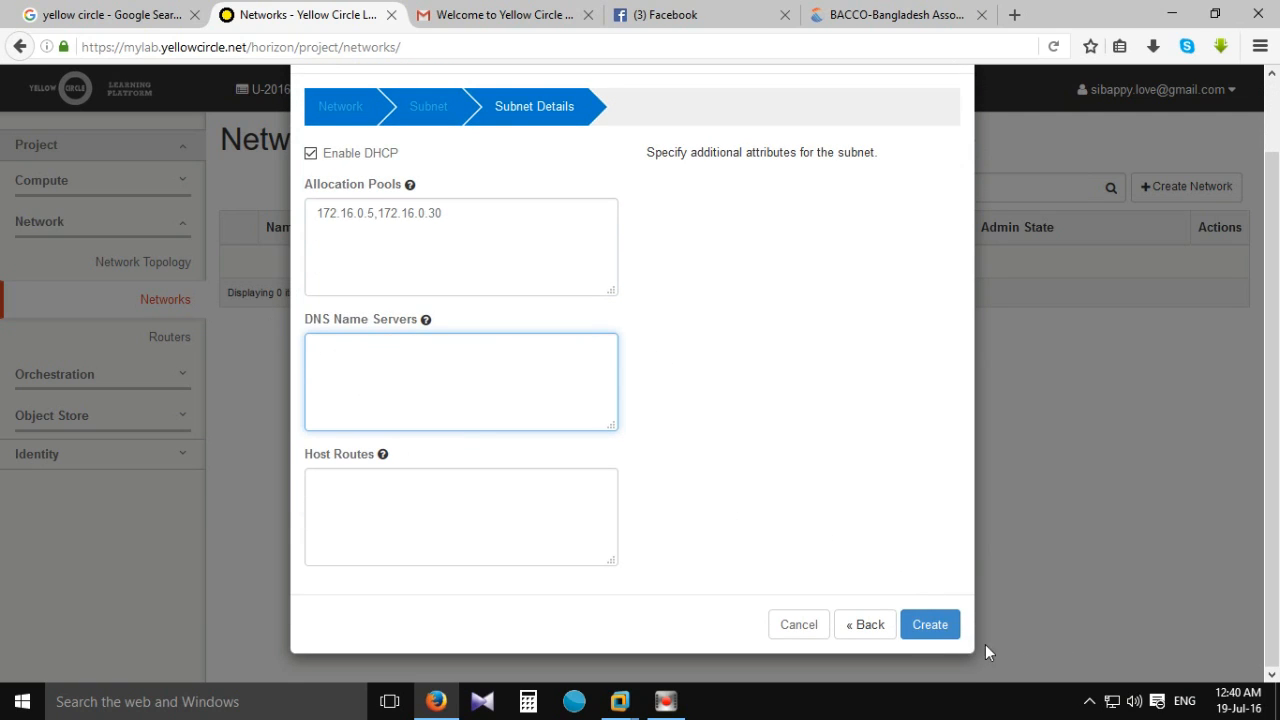
click(925, 624)
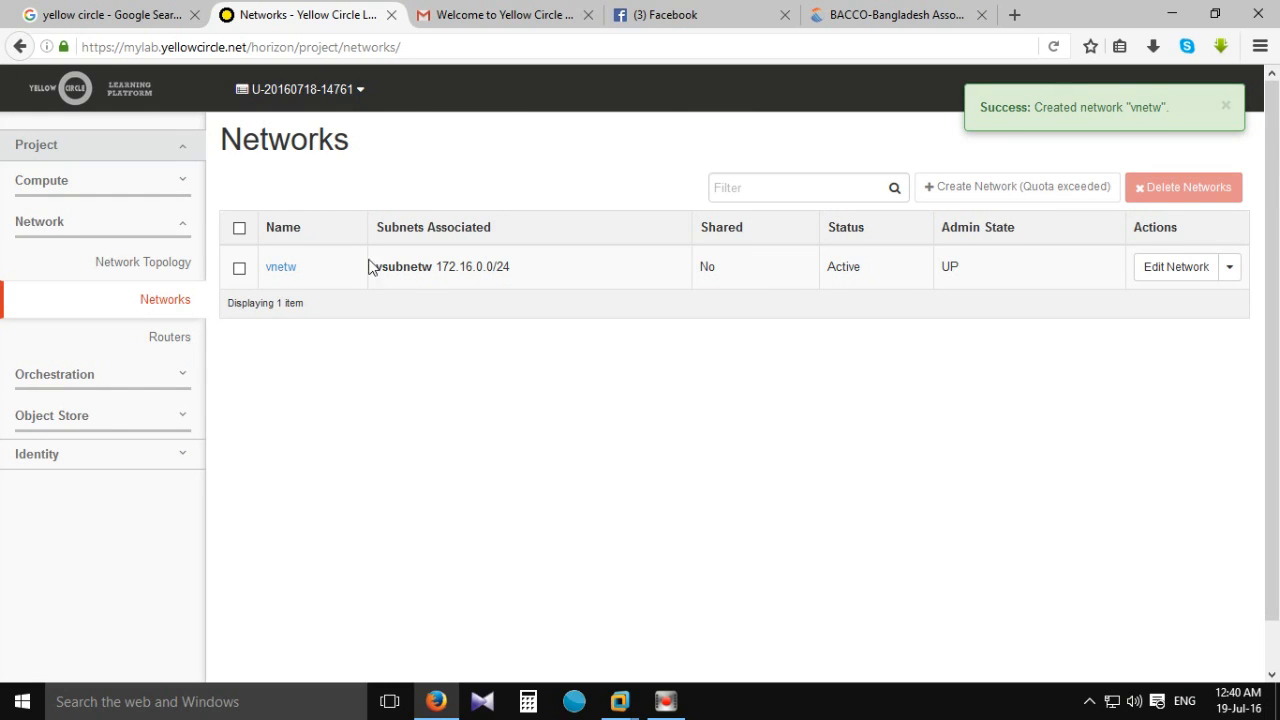
From Compute > Instances start Launch Instance, keeping zone nova and naming it BMCSA-WS2012R2-V1.
click(84, 179)
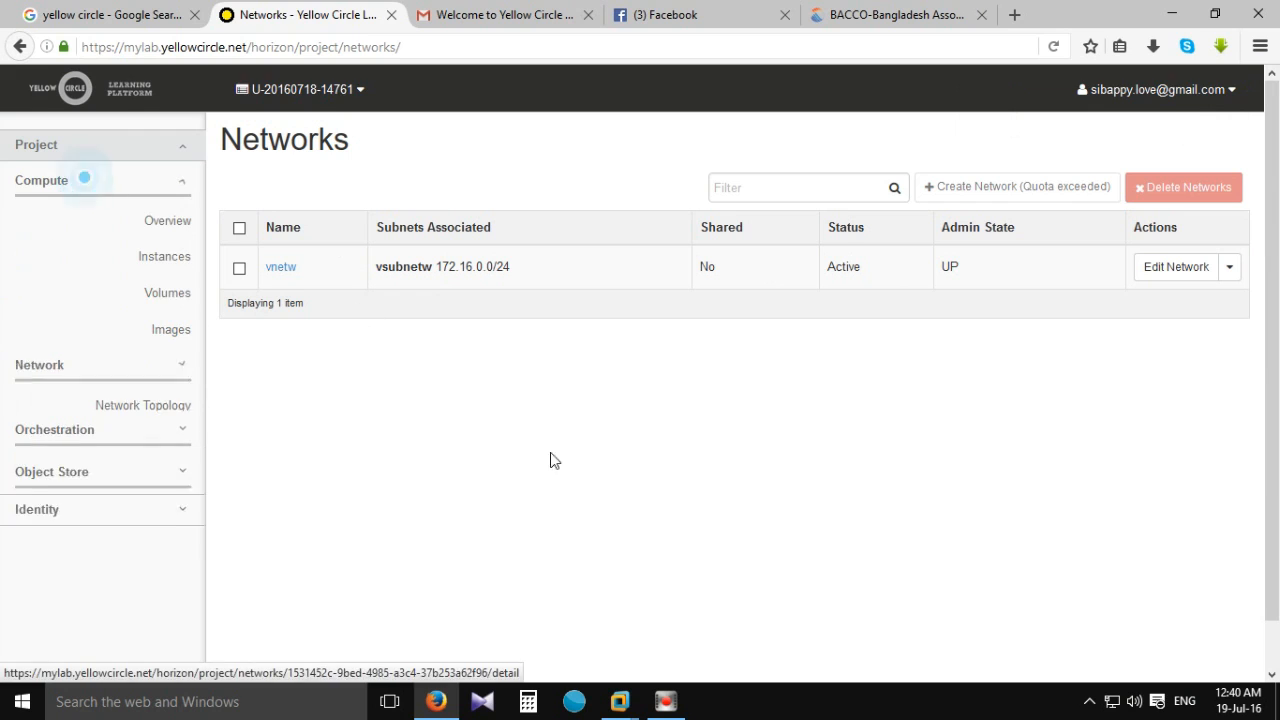
click(187, 255)
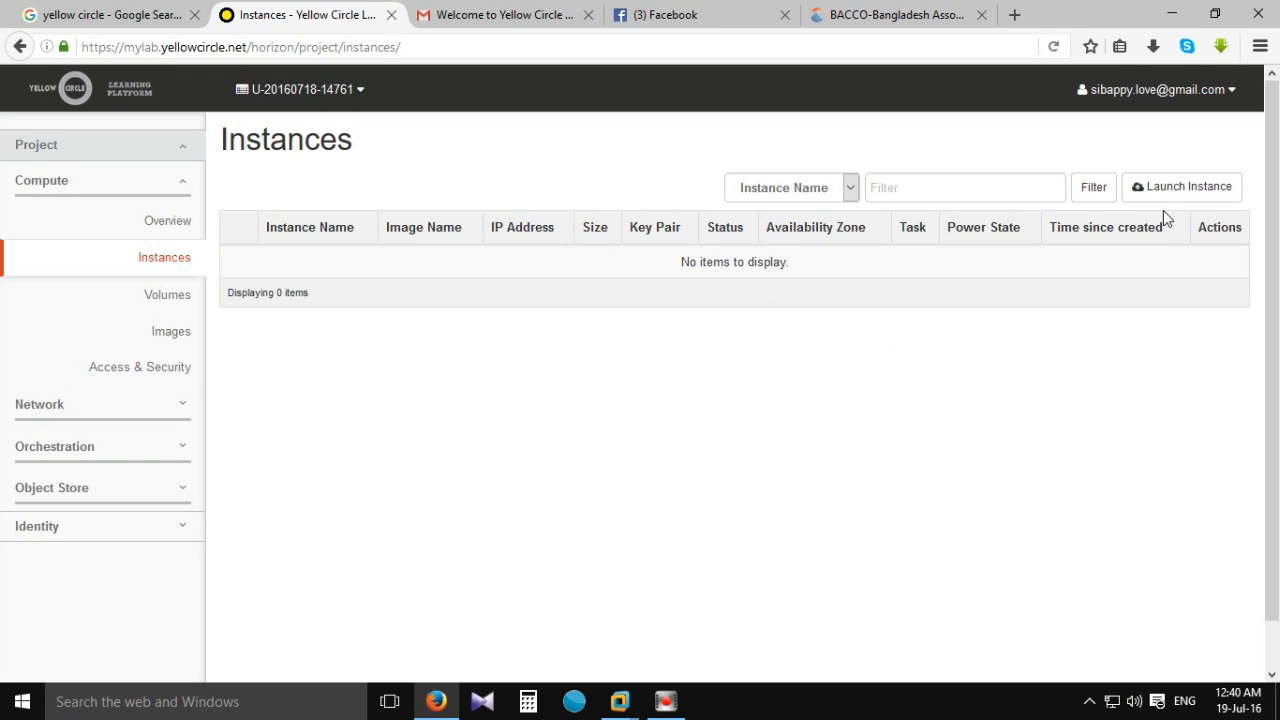
click(1189, 188)
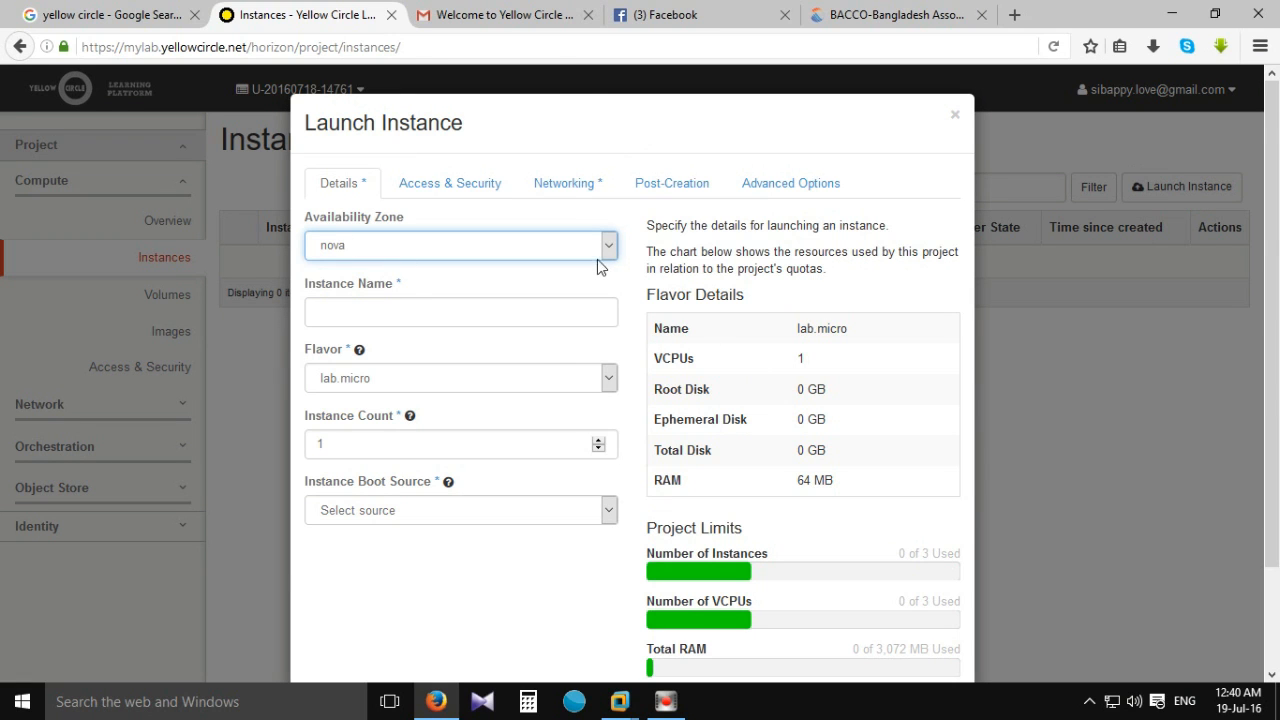
click(600, 250)
click(612, 246)
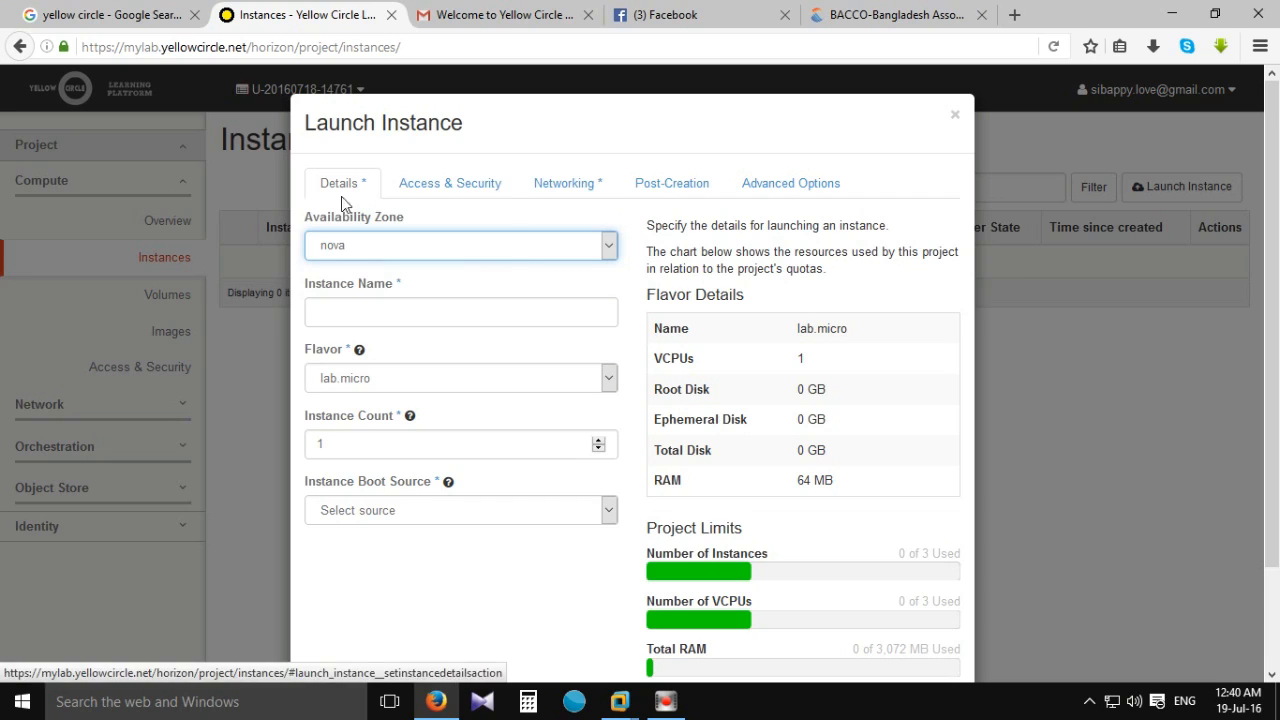
click(336, 318)
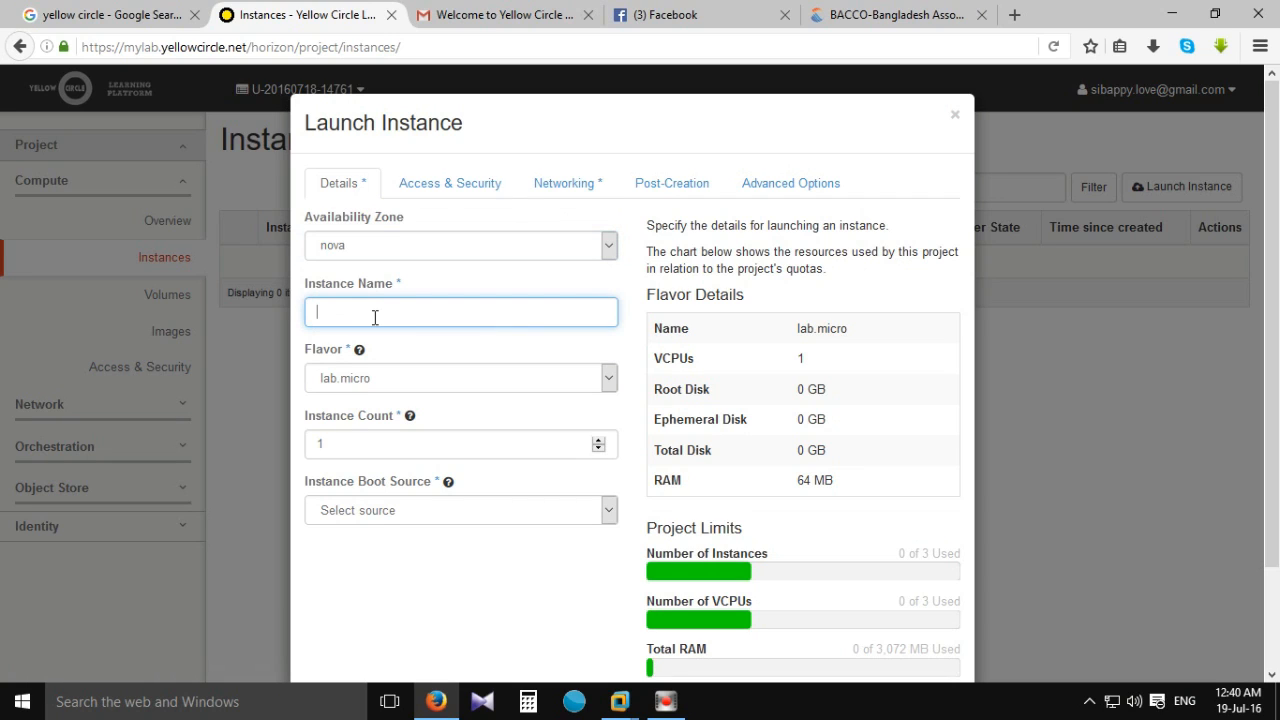
text(MCSA)
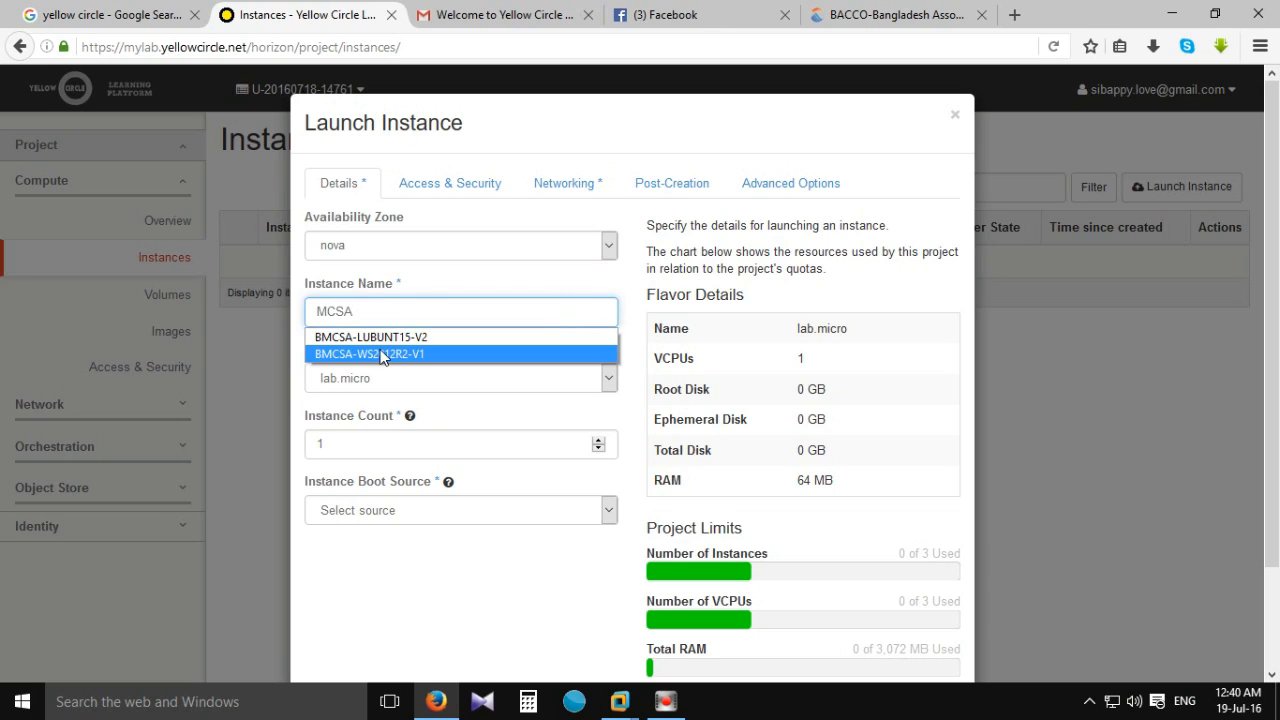
click(385, 354)
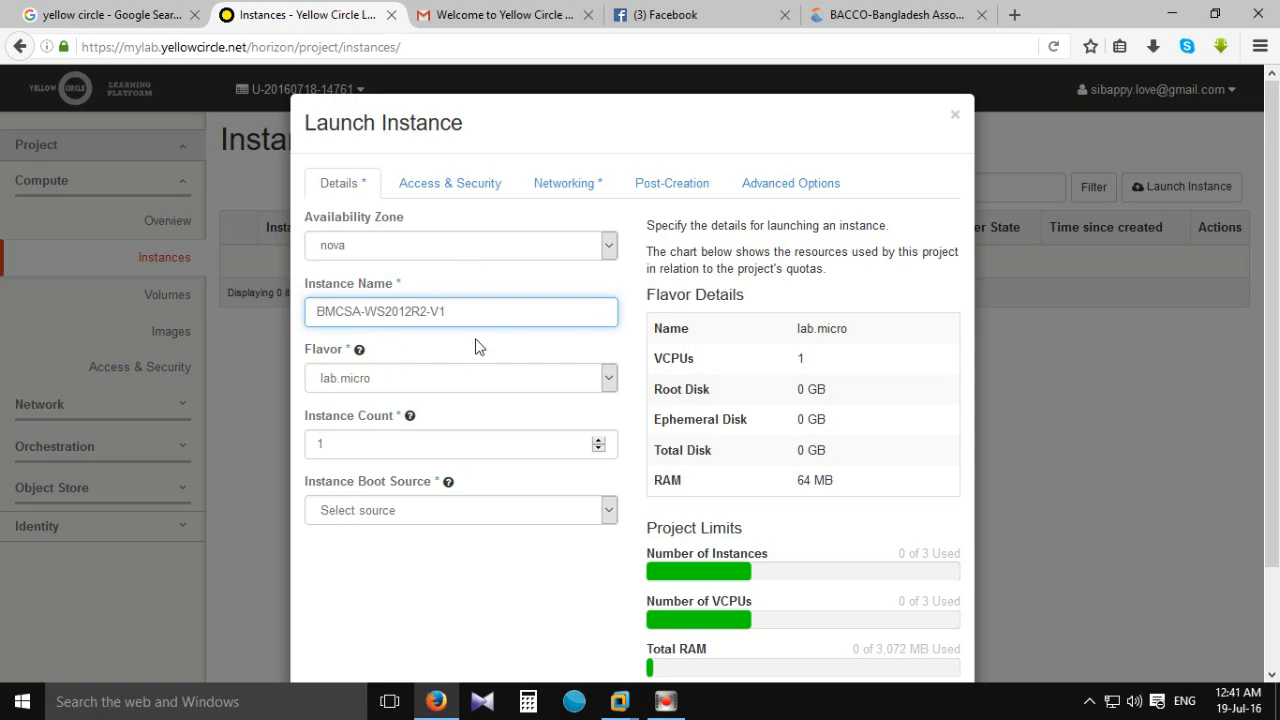
scroll(450, 380, down, 2)
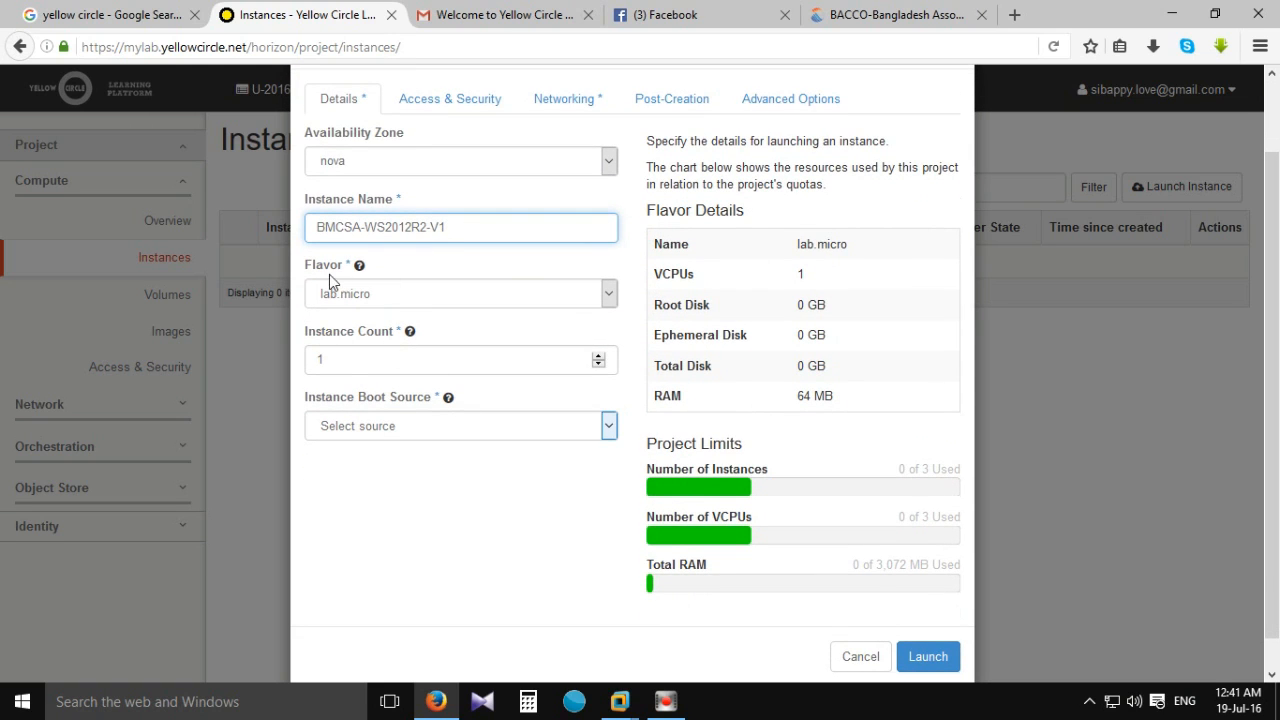
scroll(451, 371, down, 1)
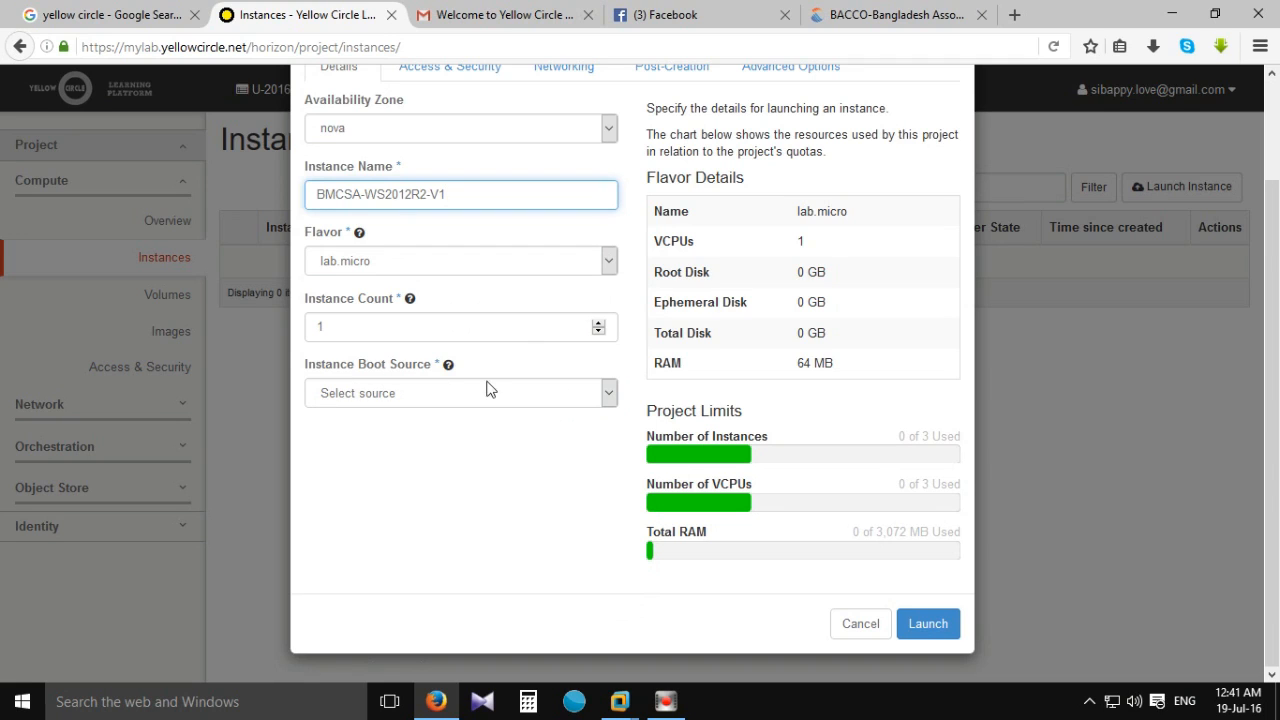
Set the boot source to the windows-server-2012r2-standard image and launch the instance.
click(610, 398)
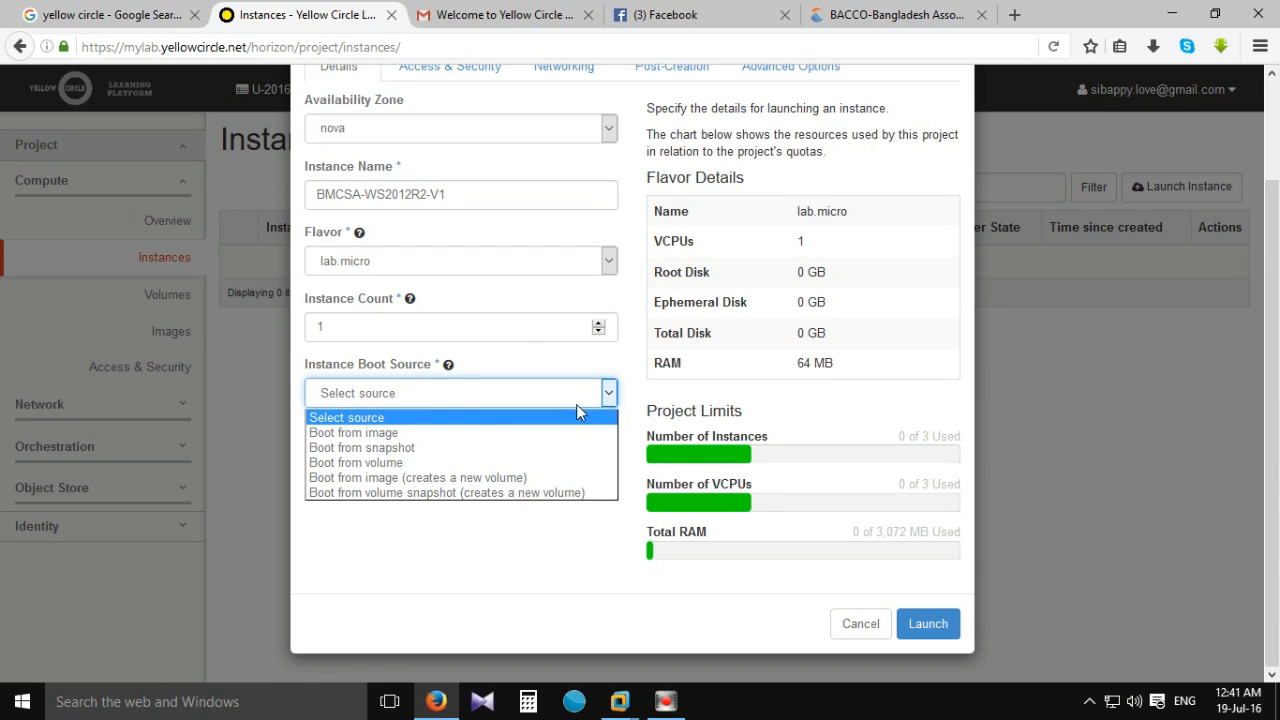
click(390, 432)
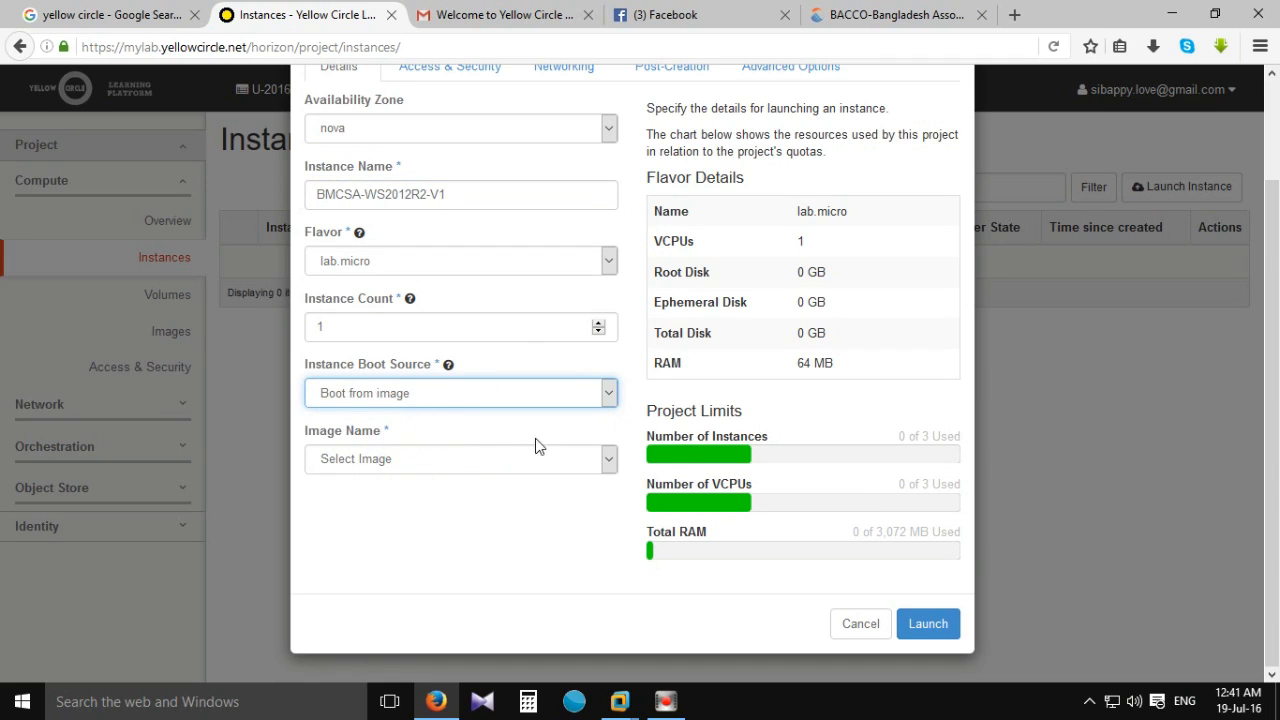
click(610, 459)
scroll(560, 300, down, 3)
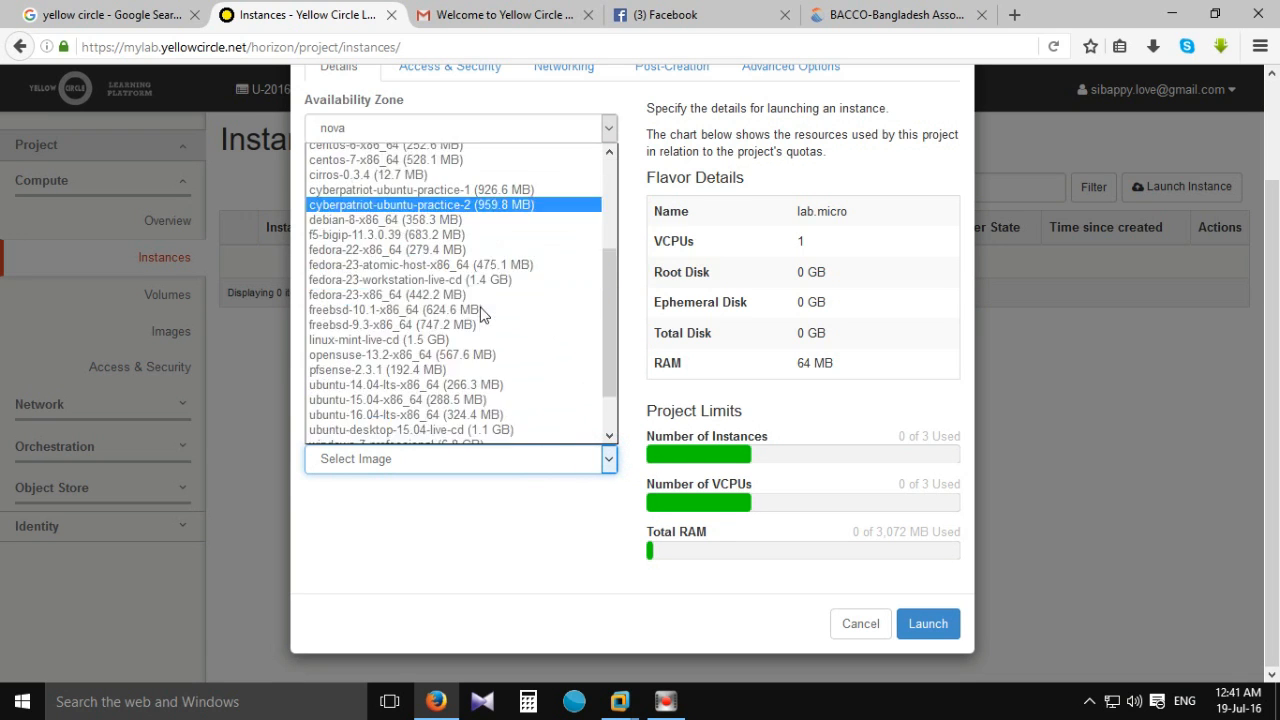
scroll(586, 434, up, 4)
scroll(462, 350, down, 5)
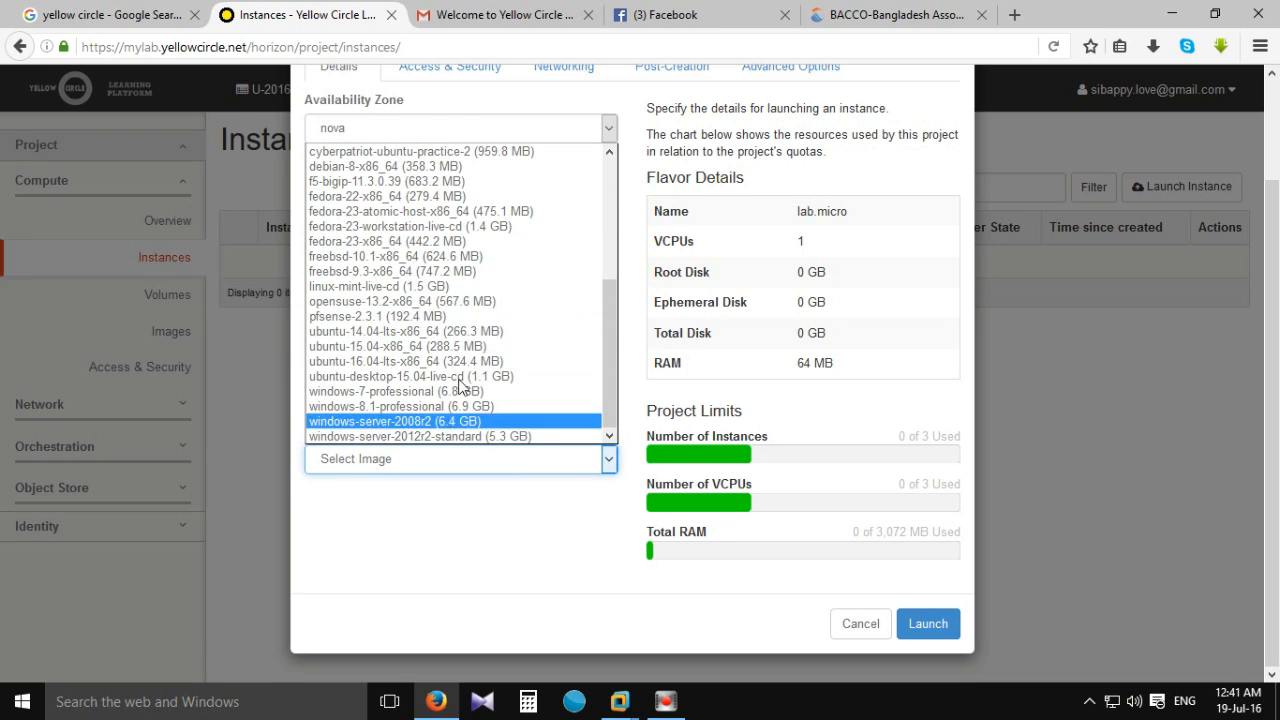
scroll(470, 300, up, 4)
scroll(420, 220, up, 1)
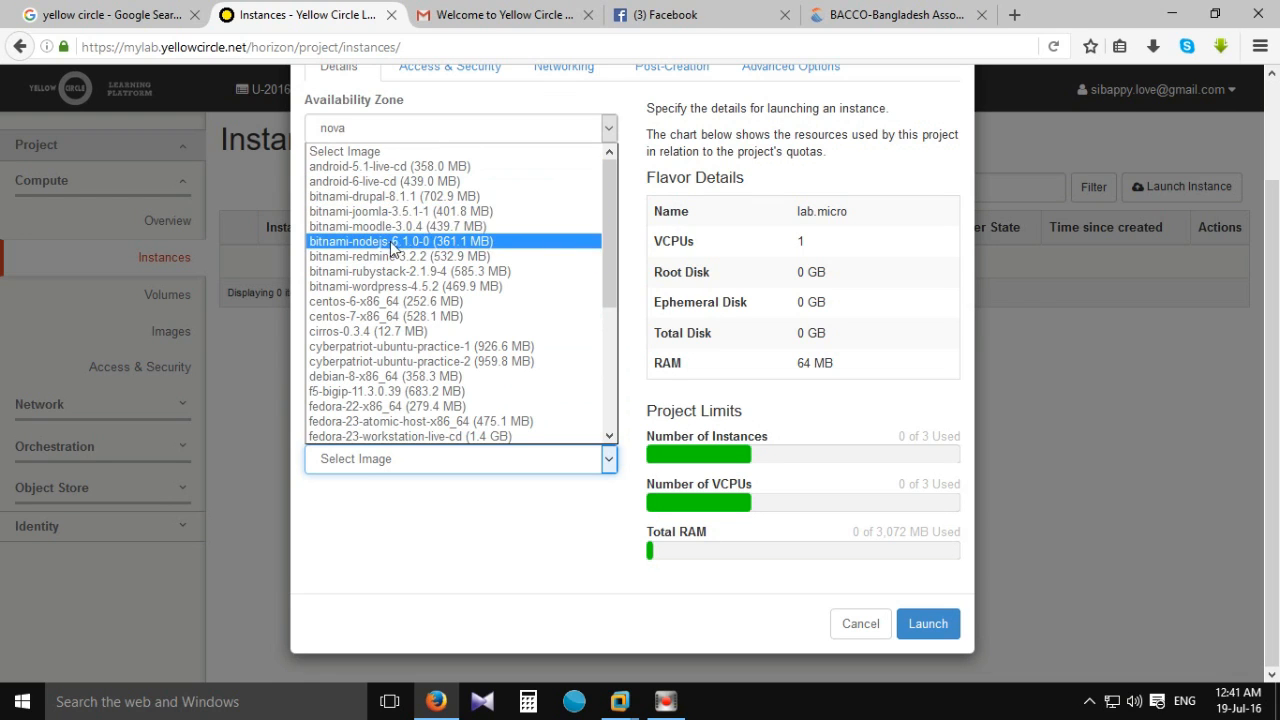
scroll(400, 275, down, 3)
scroll(406, 287, down, 2)
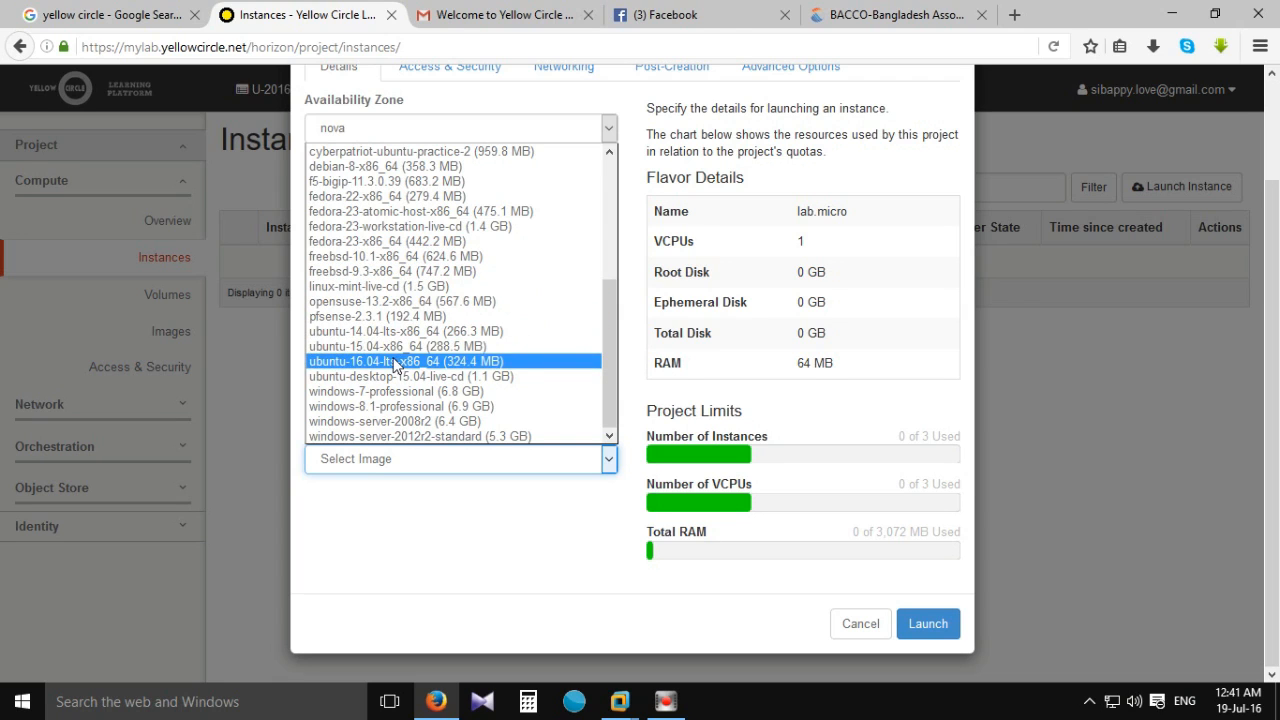
click(384, 437)
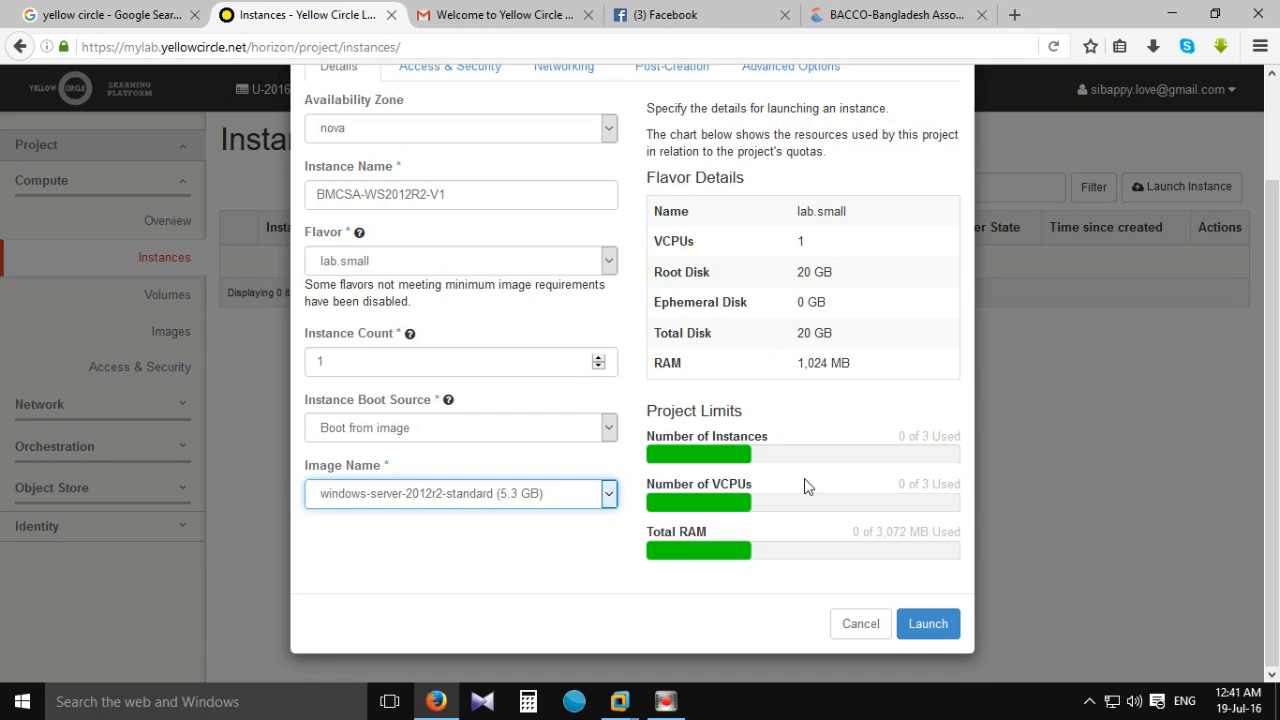
click(928, 624)
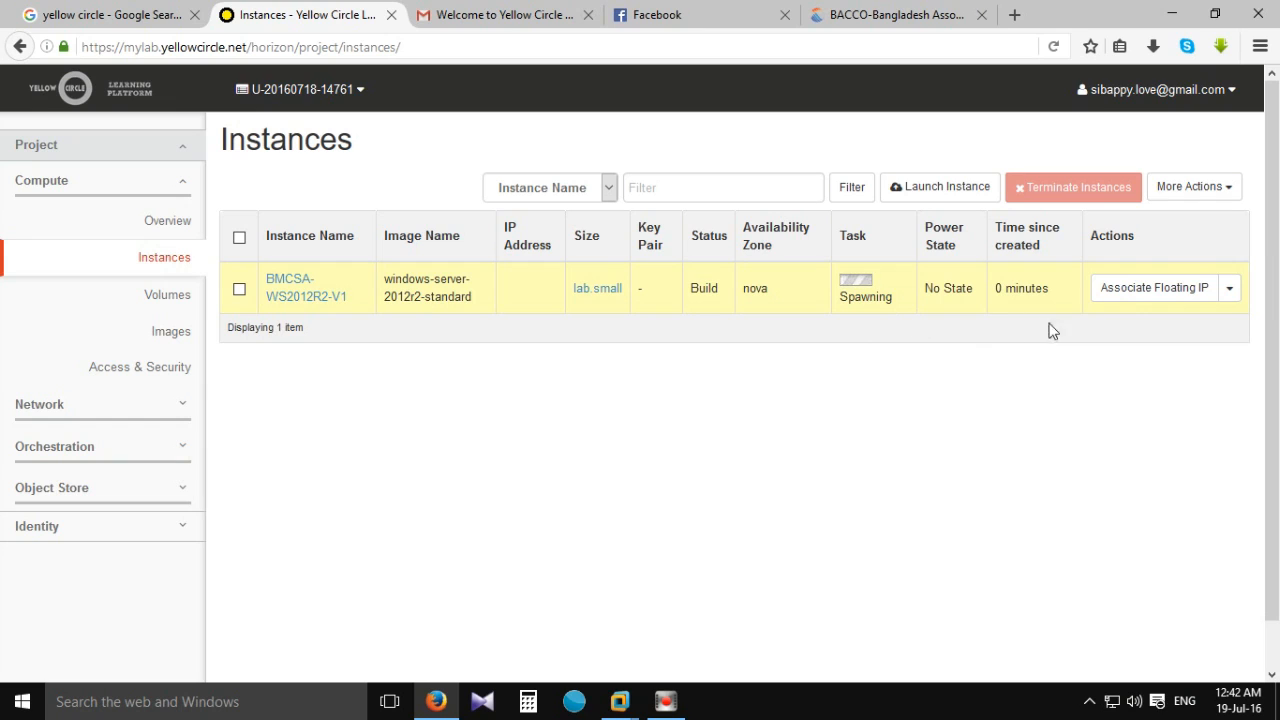
Check resource usage on Overview, then open BMCSA-WS2012R2-V1's details from the Instances list.
click(183, 222)
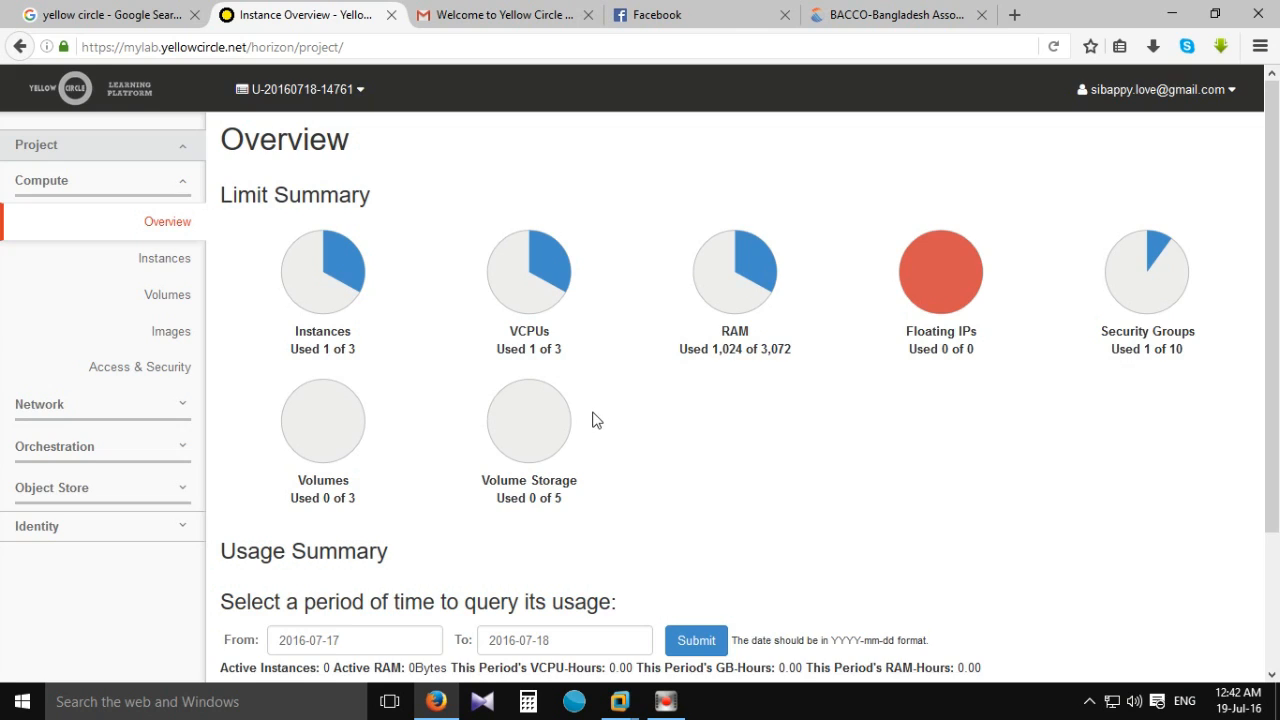
scroll(598, 420, down, 1)
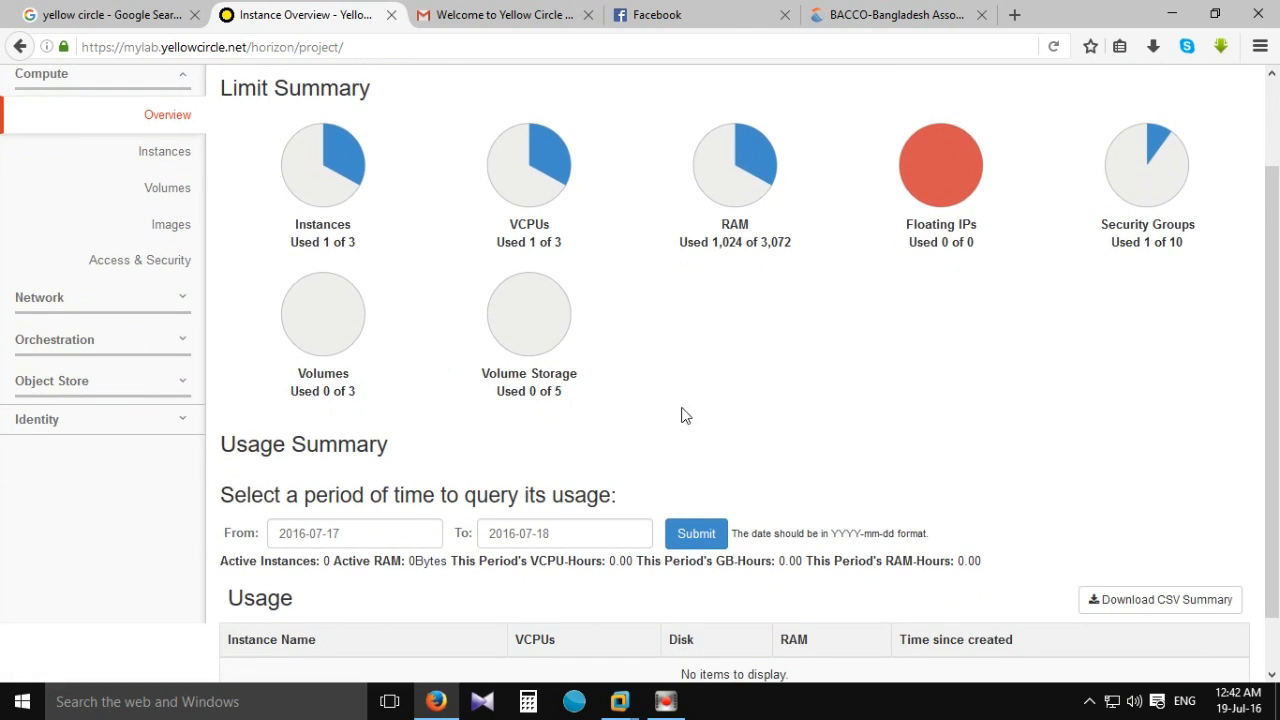
scroll(690, 400, down, 1)
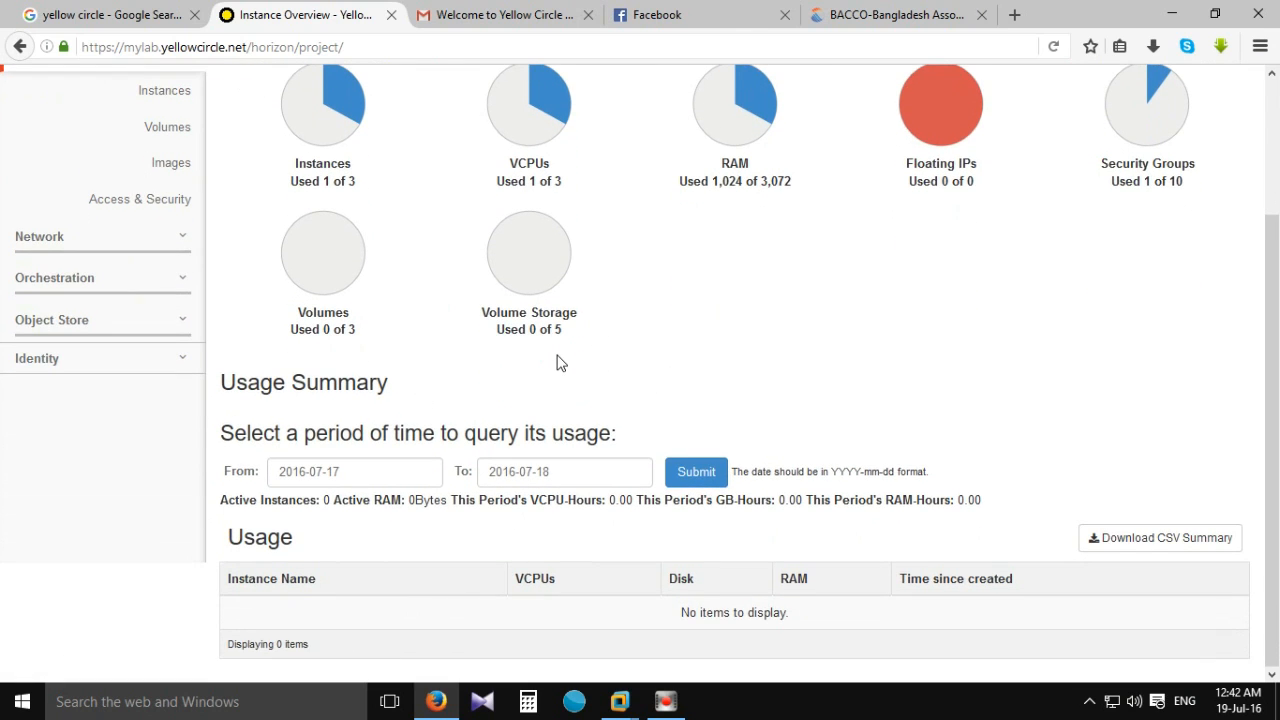
scroll(343, 434, up, 2)
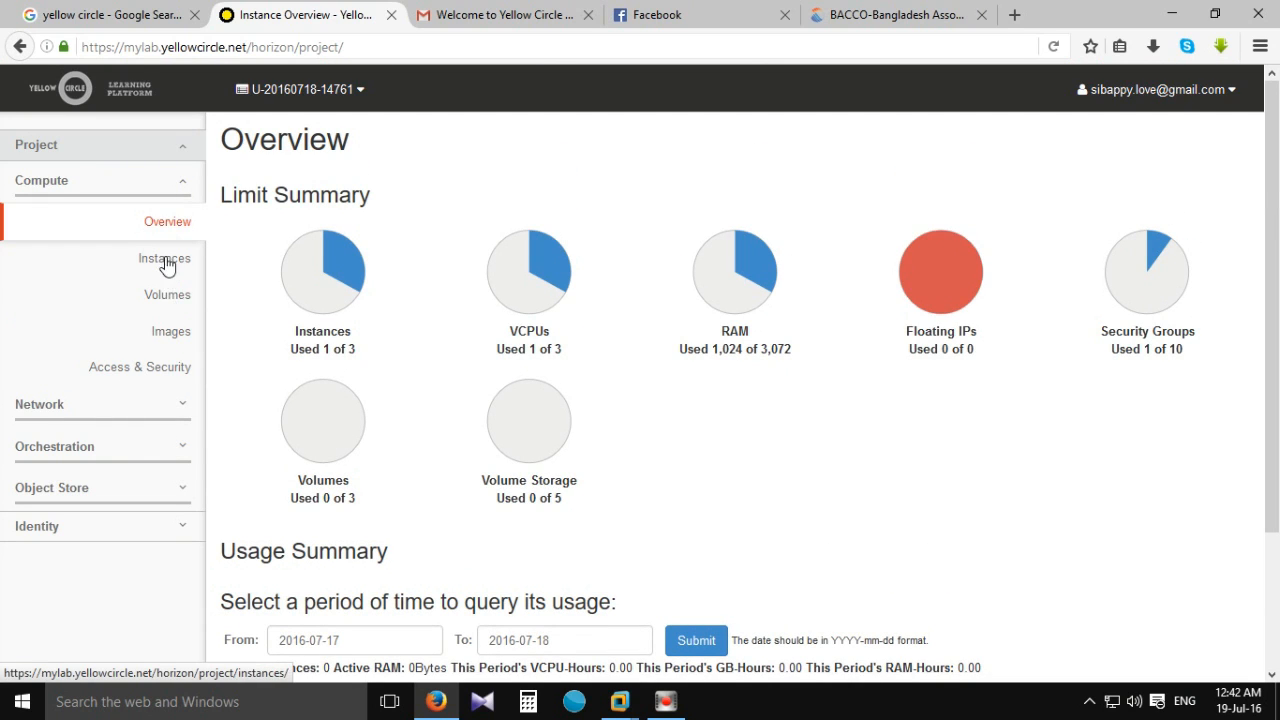
click(166, 262)
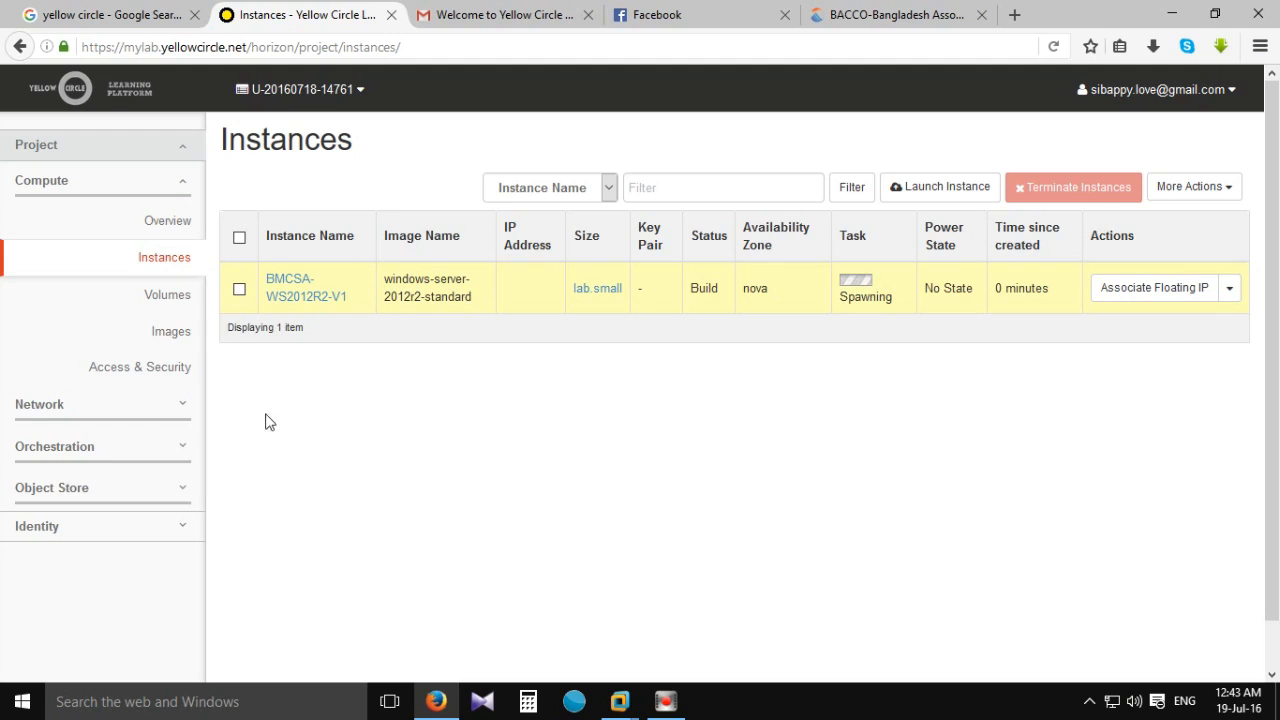
click(287, 299)
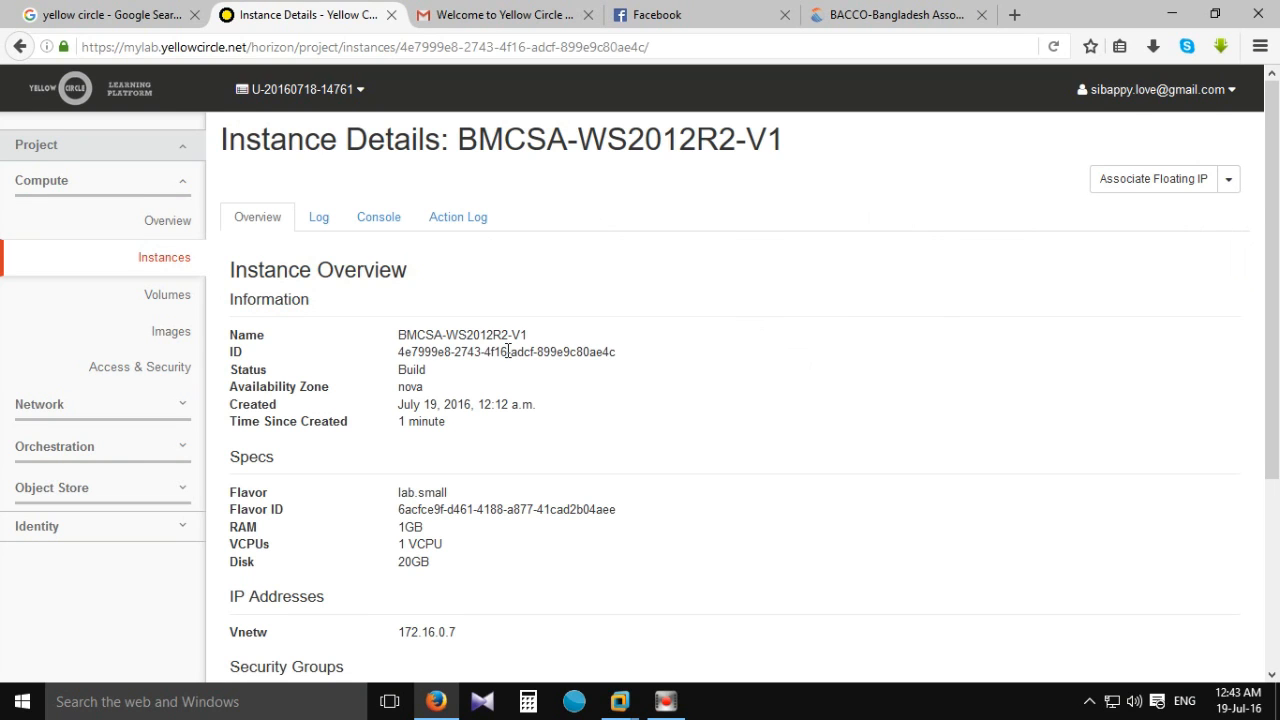
Switch the BMCSA-WS2012R2-V1 Instance Details page to its Console tab.
scroll(506, 372, down, 3)
scroll(506, 378, up, 3)
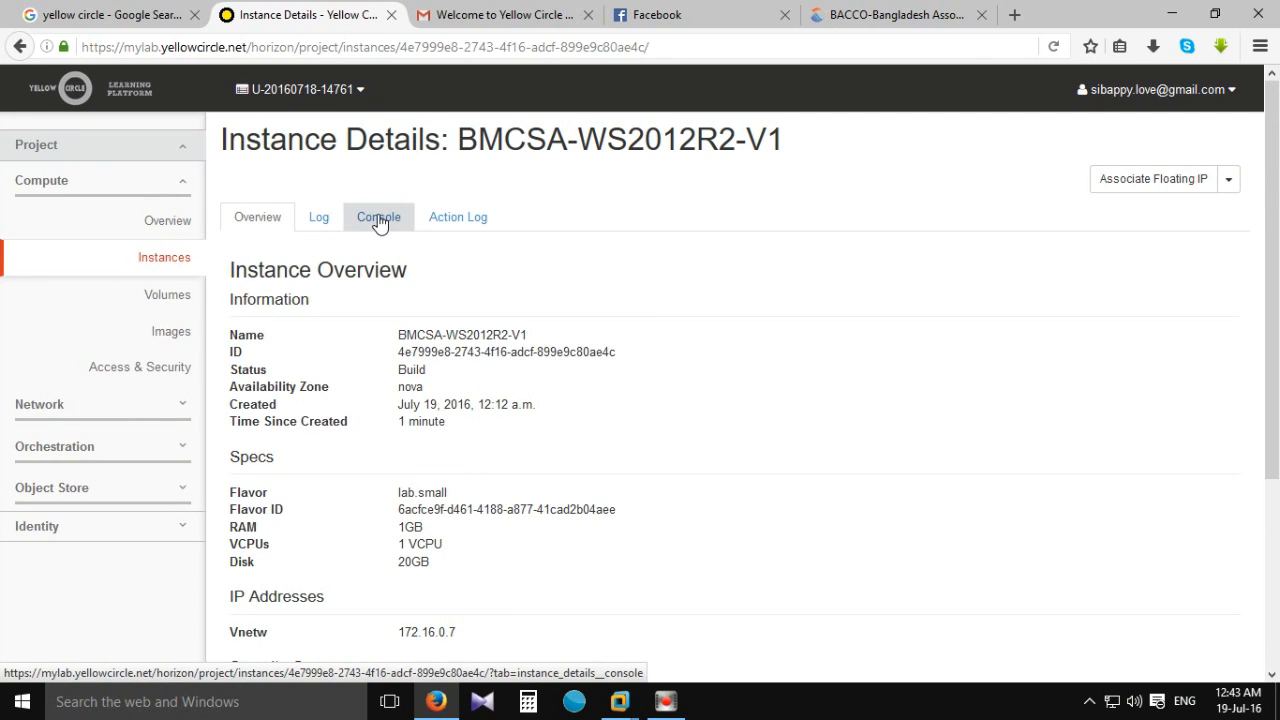
scroll(840, 320, down, 1)
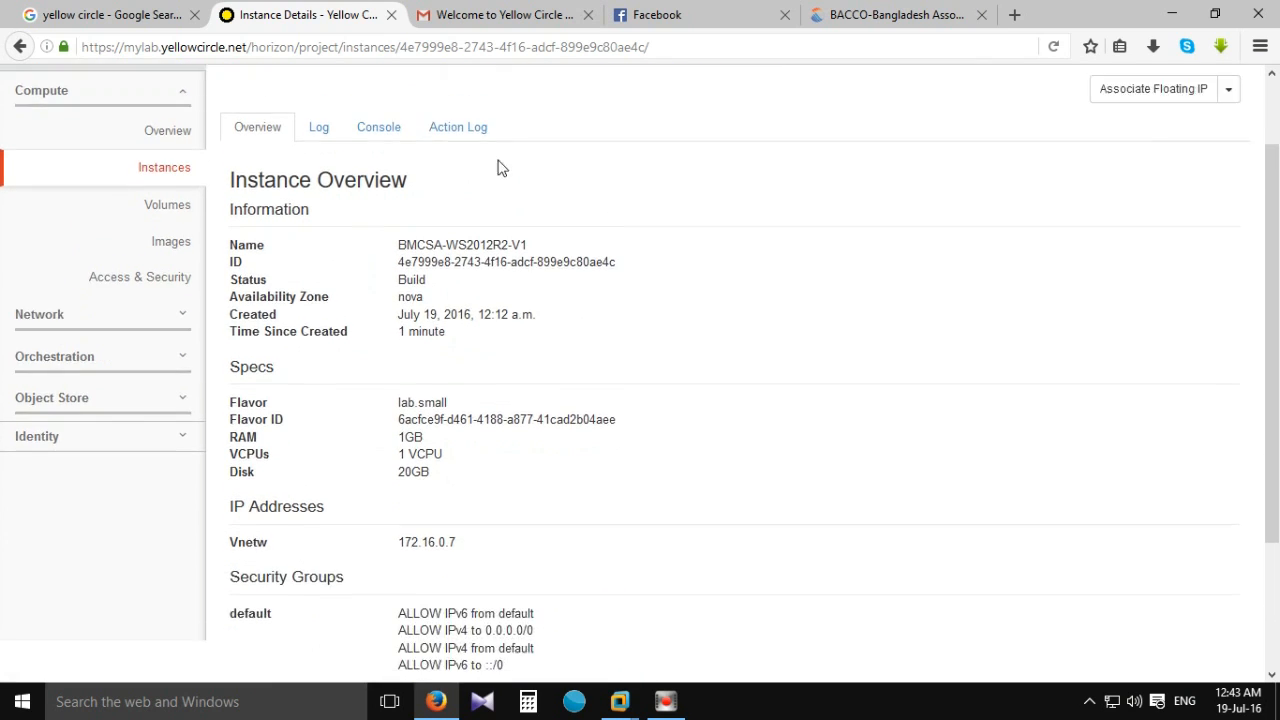
scroll(337, 177, up, 1)
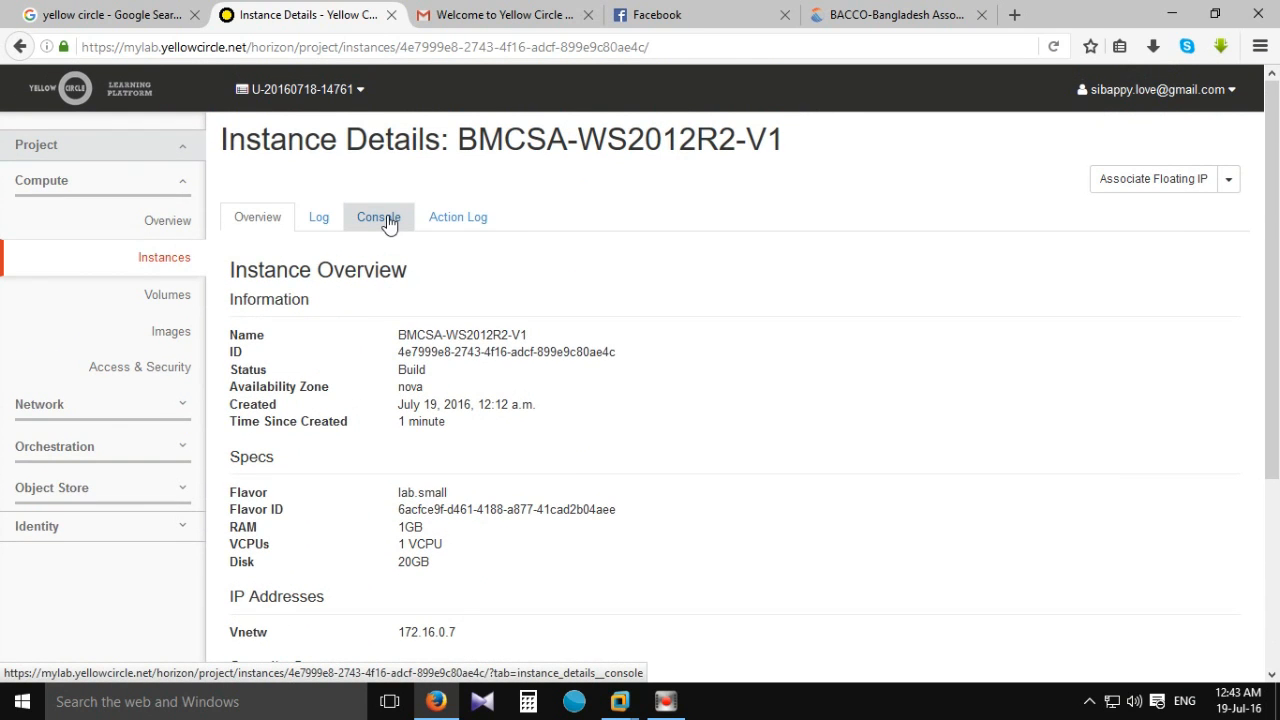
scroll(549, 334, down, 3)
scroll(531, 423, up, 3)
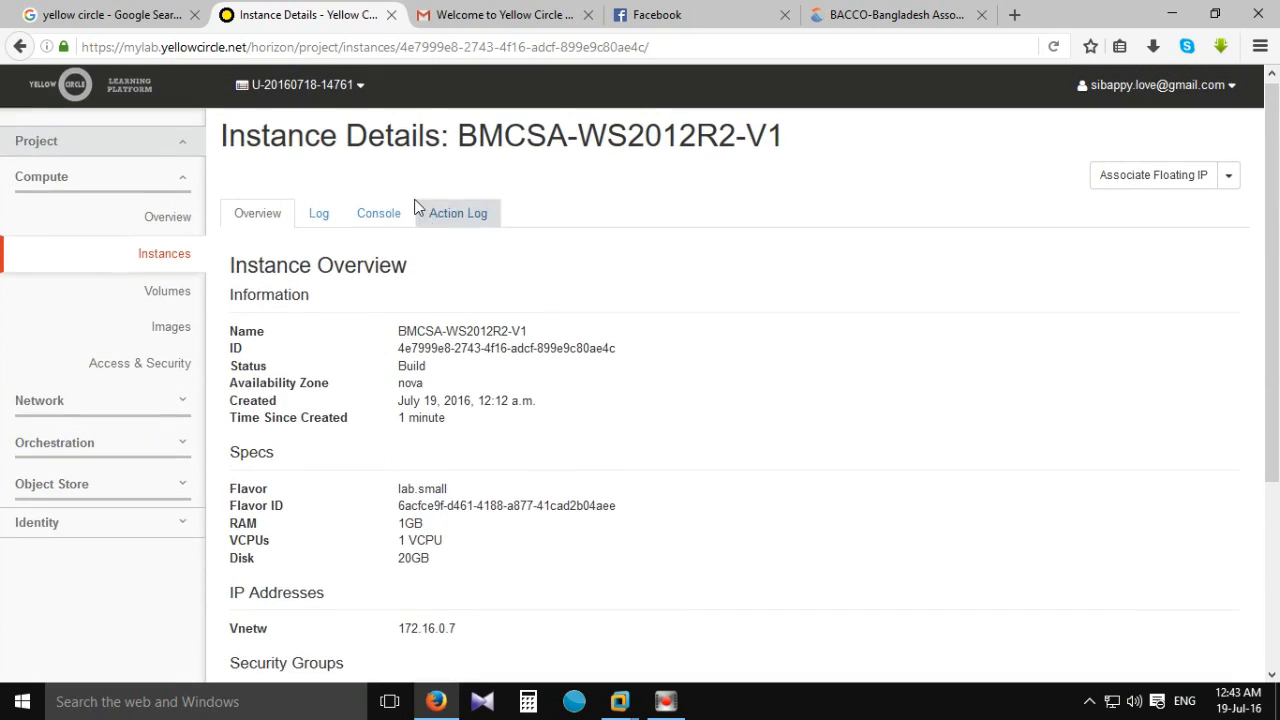
click(385, 215)
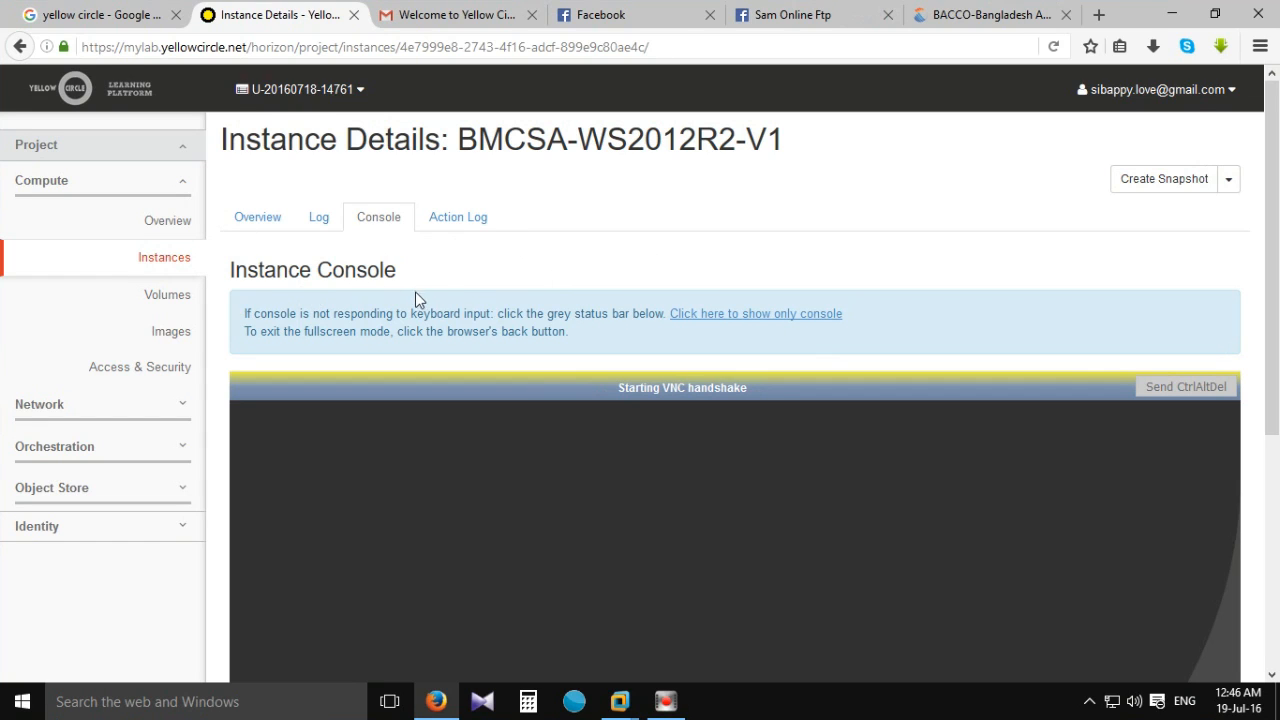
Scroll around the BMCSA-WS2012R2-V1 console page while the VNC handshake starts.
scroll(416, 289, down, 4)
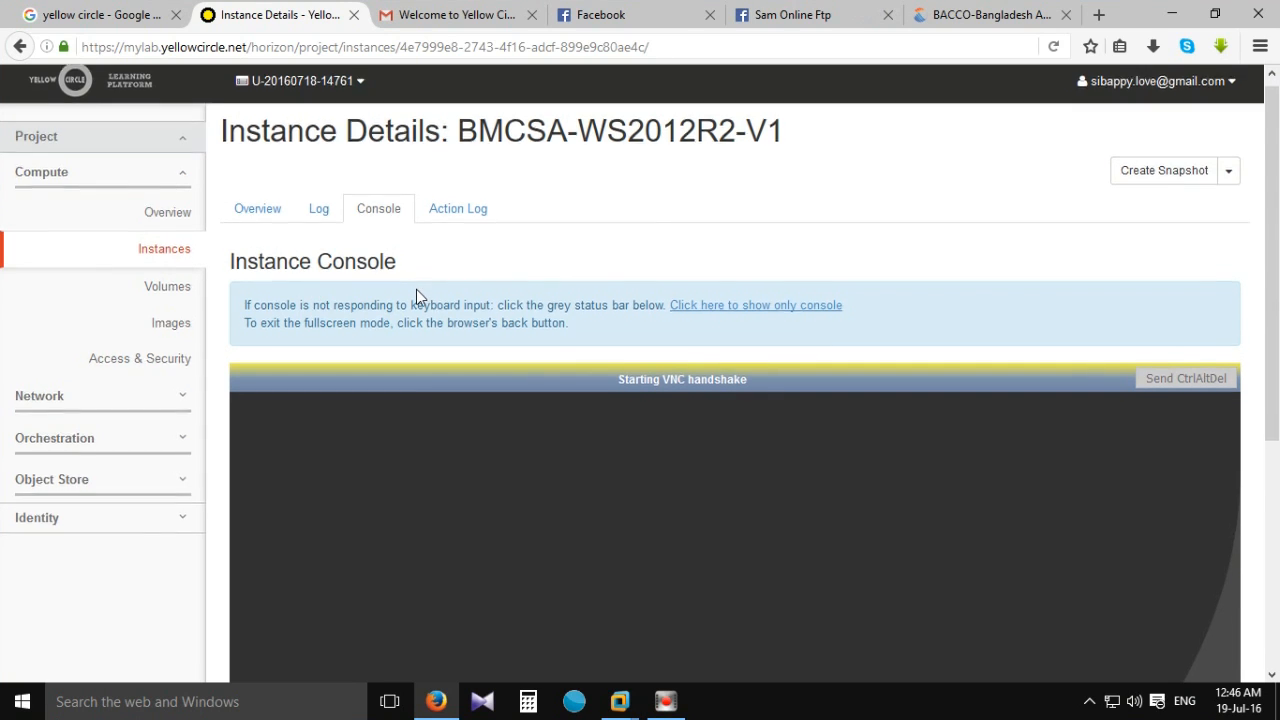
scroll(415, 289, up, 4)
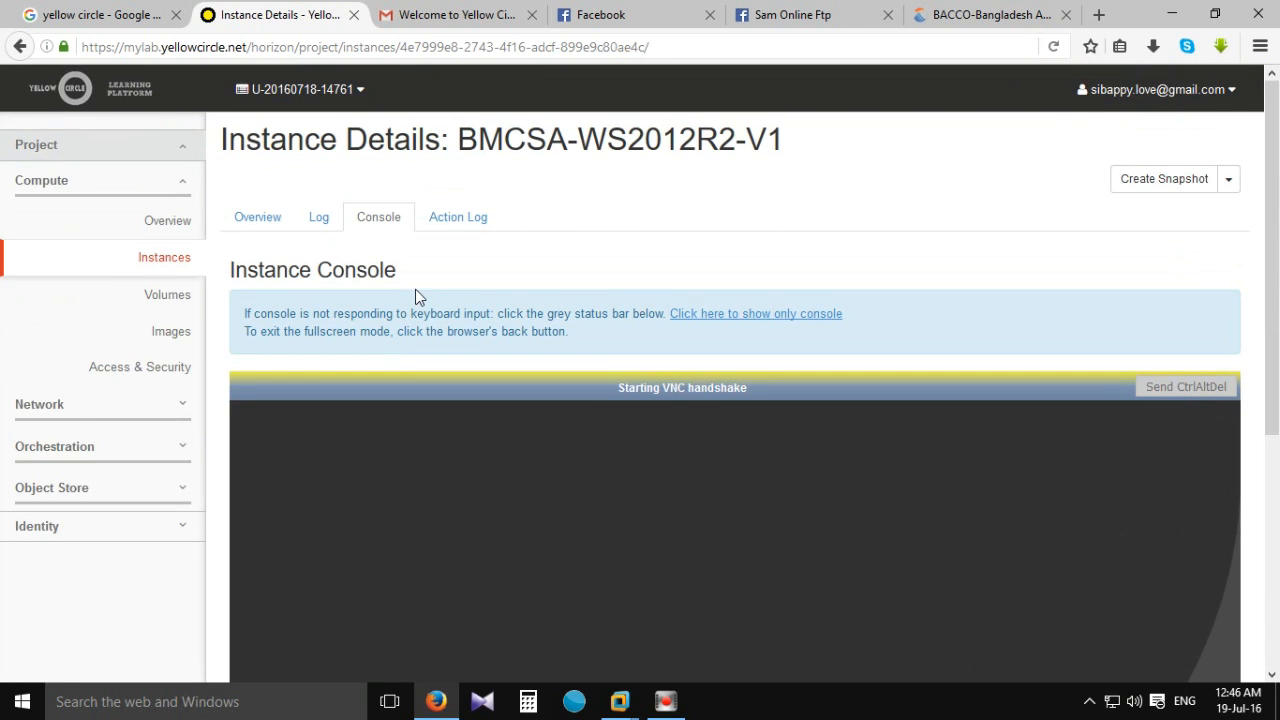
scroll(415, 289, down, 2)
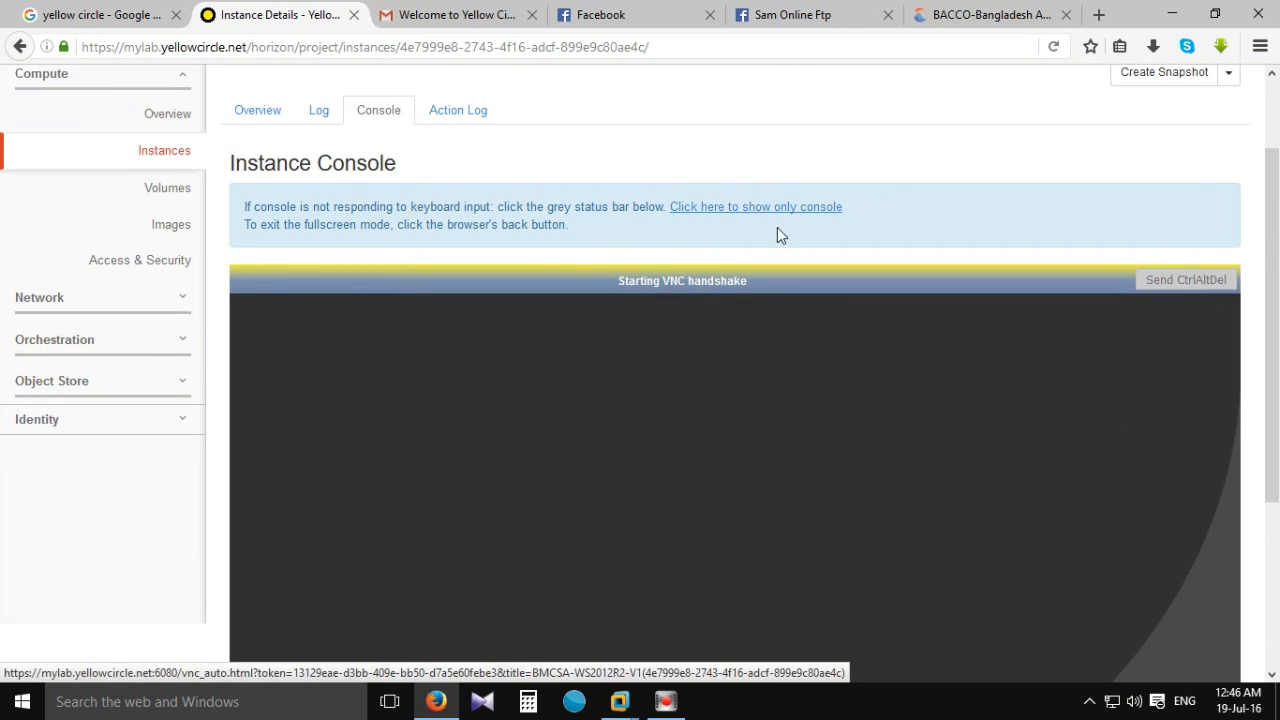
scroll(677, 289, down, 5)
scroll(788, 334, up, 7)
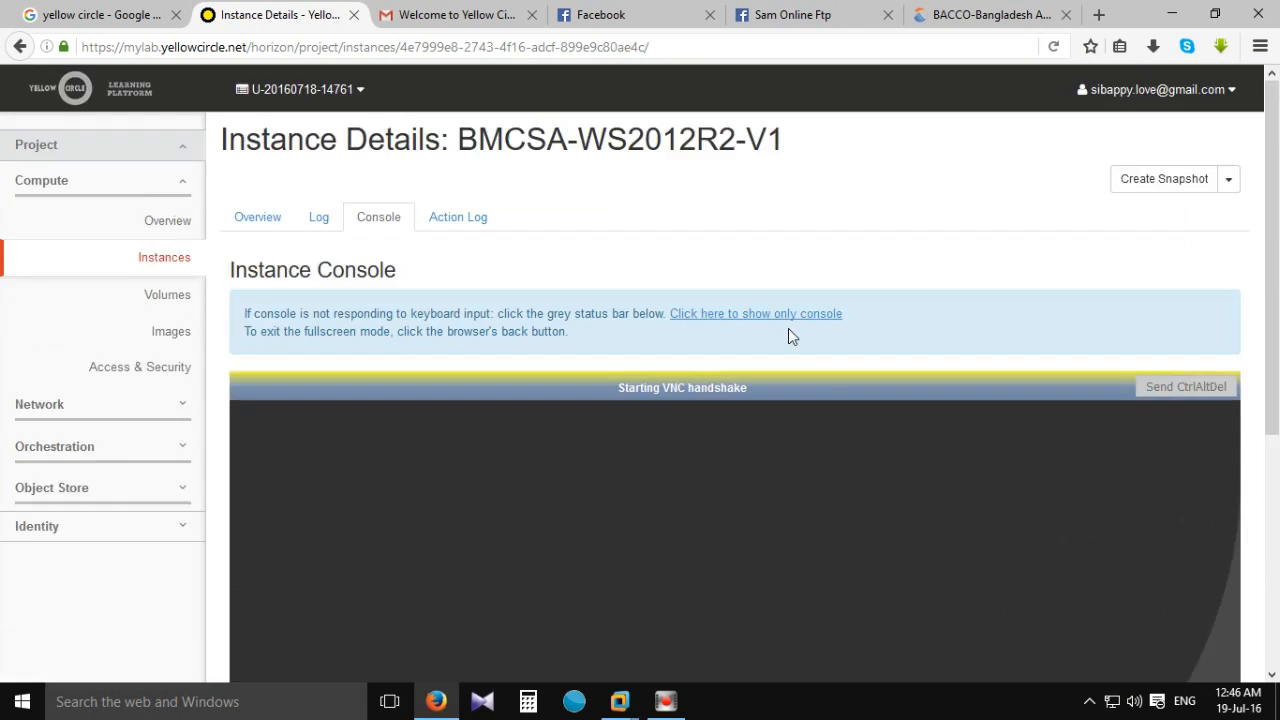
scroll(578, 341, down, 2)
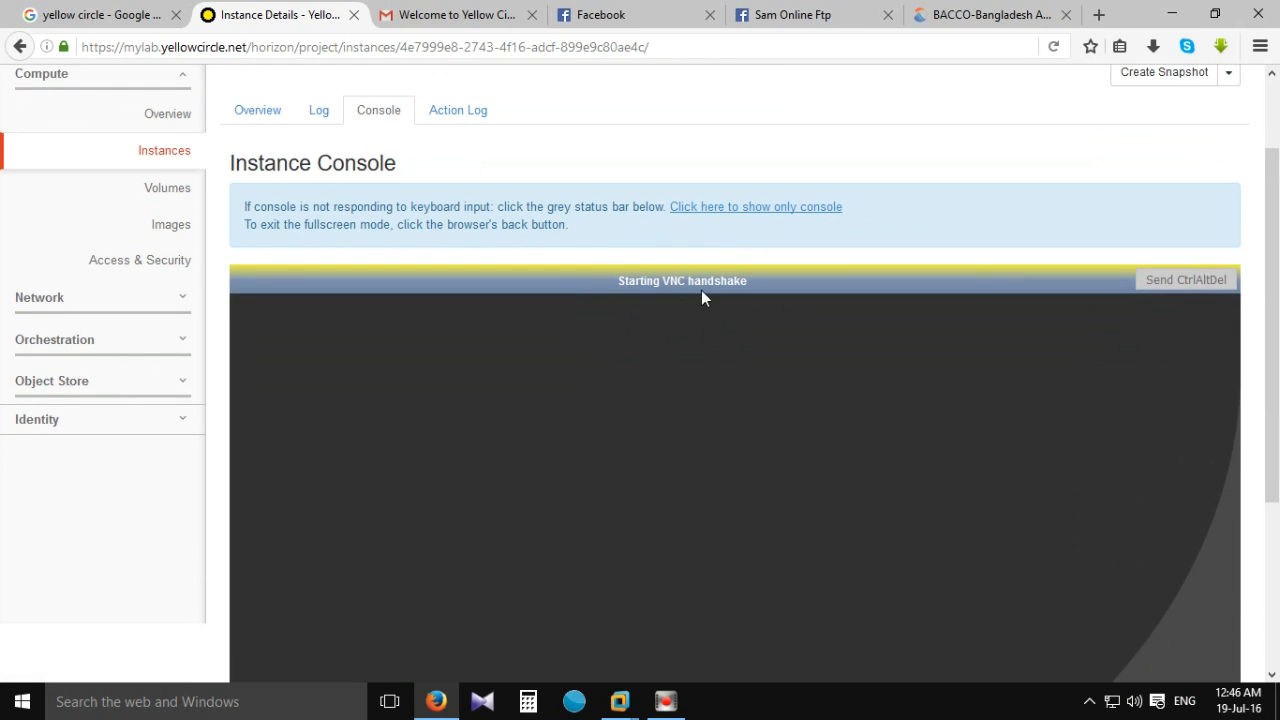
scroll(704, 292, down, 5)
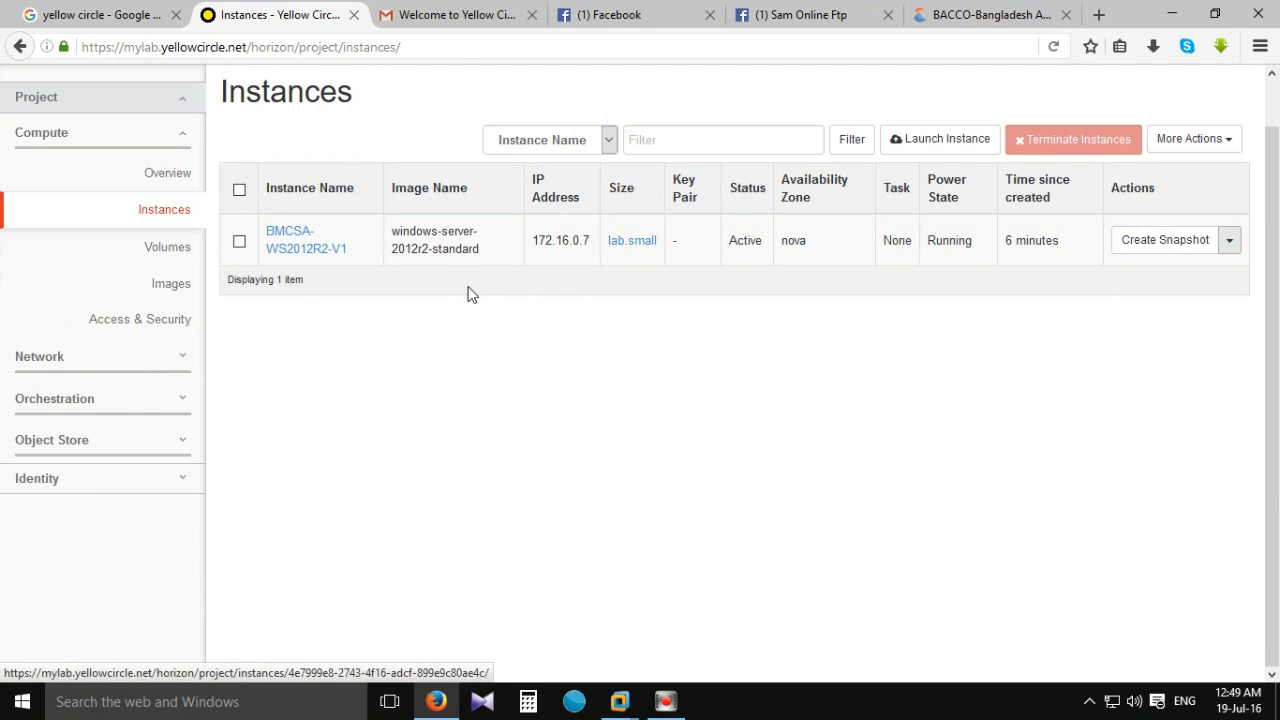
Hard-reboot BMCSA-WS2012R2-V1 from its actions menu and reopen its Instance Details page.
click(1229, 240)
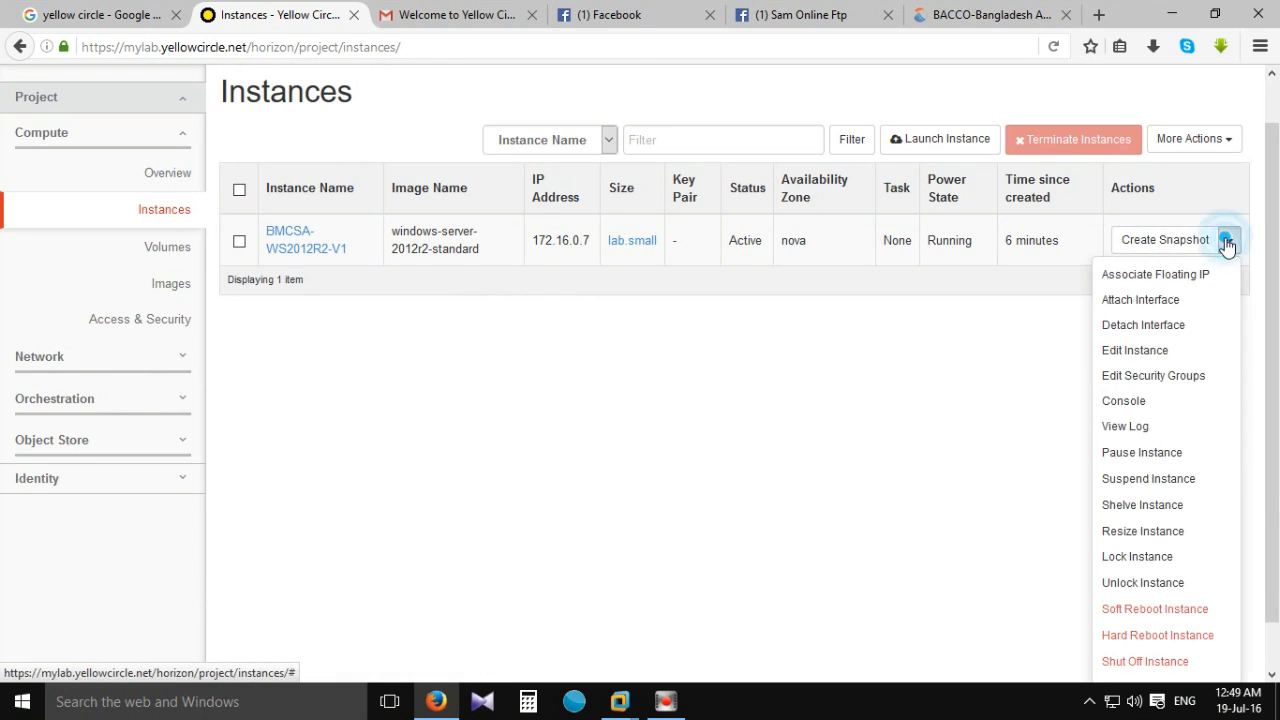
scroll(1228, 534, down, 1)
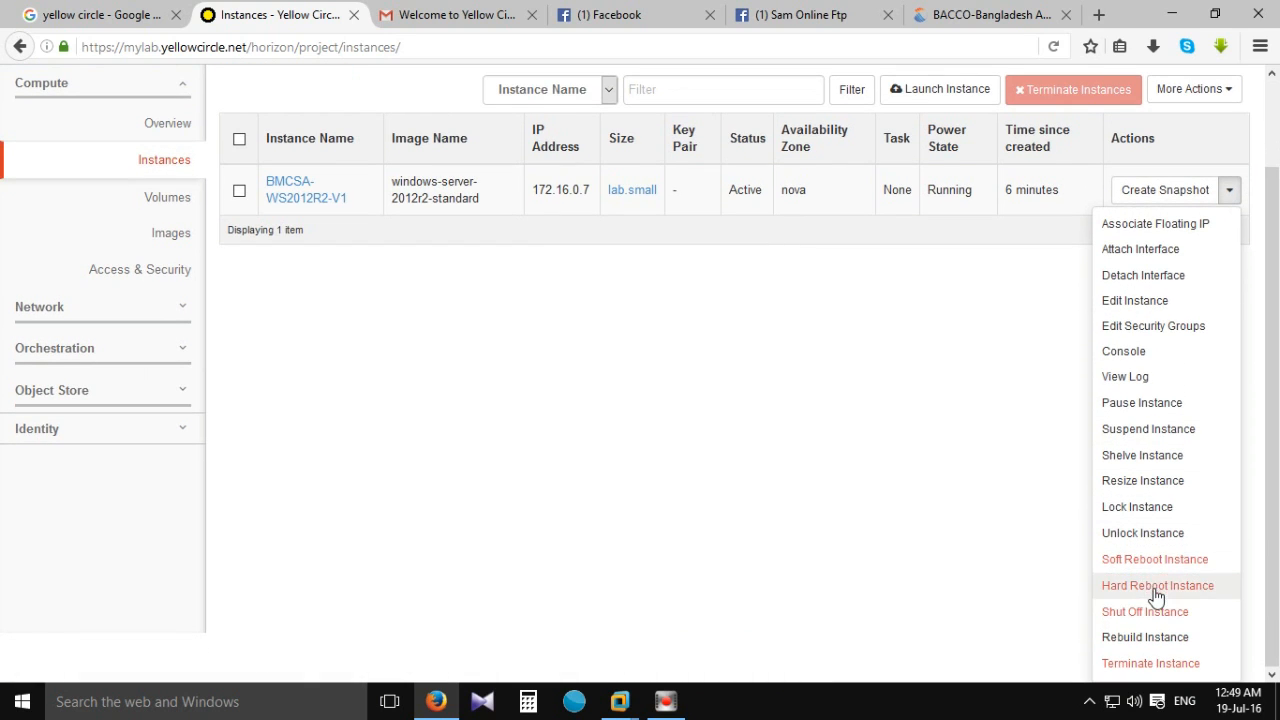
click(1152, 588)
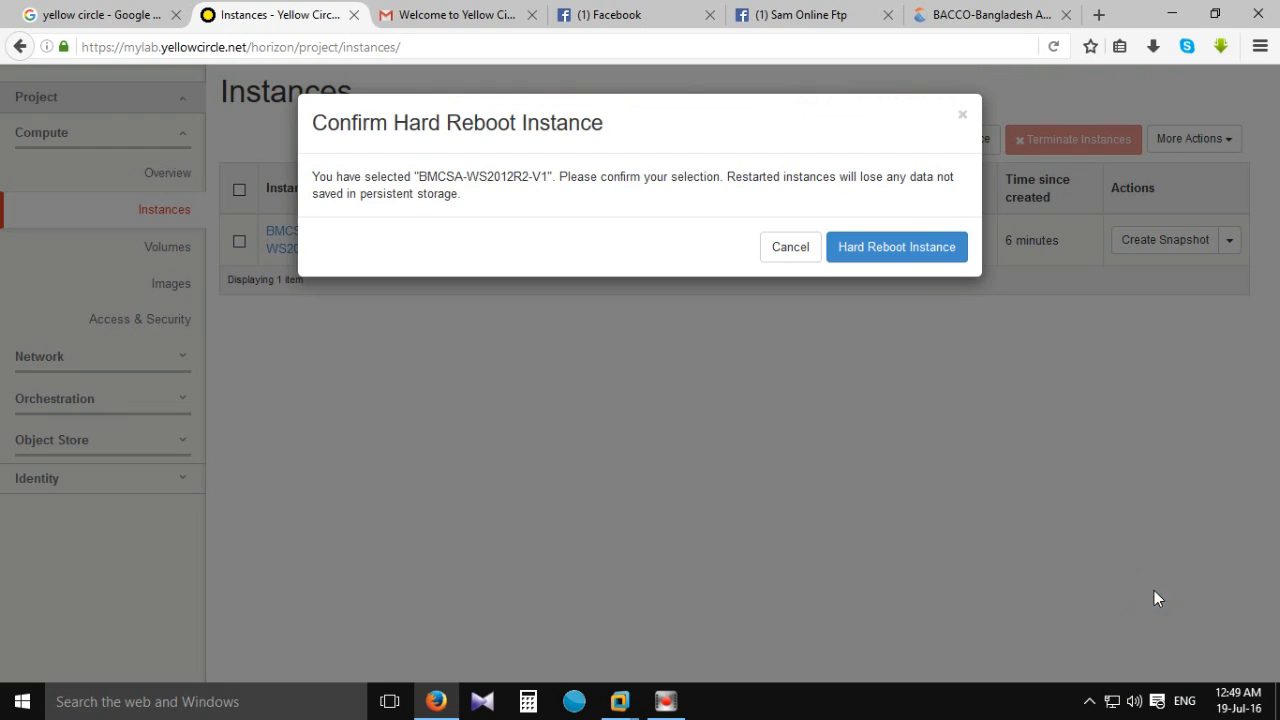
click(884, 249)
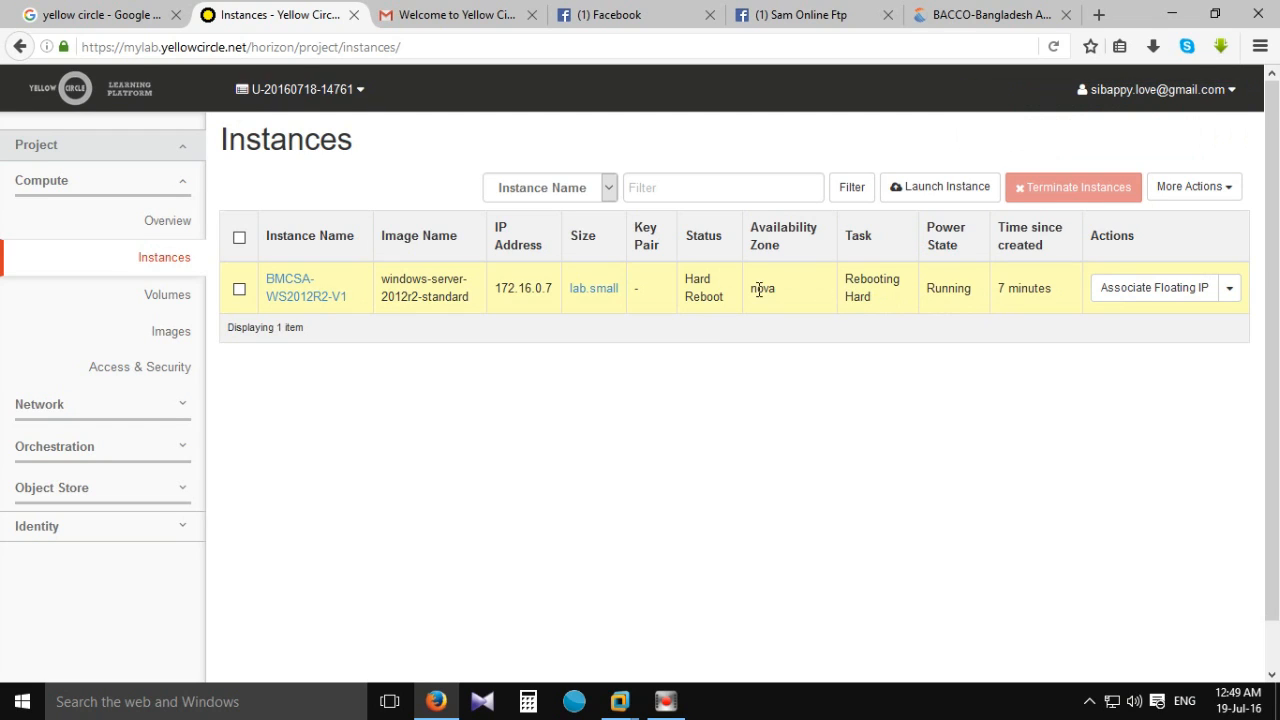
click(284, 294)
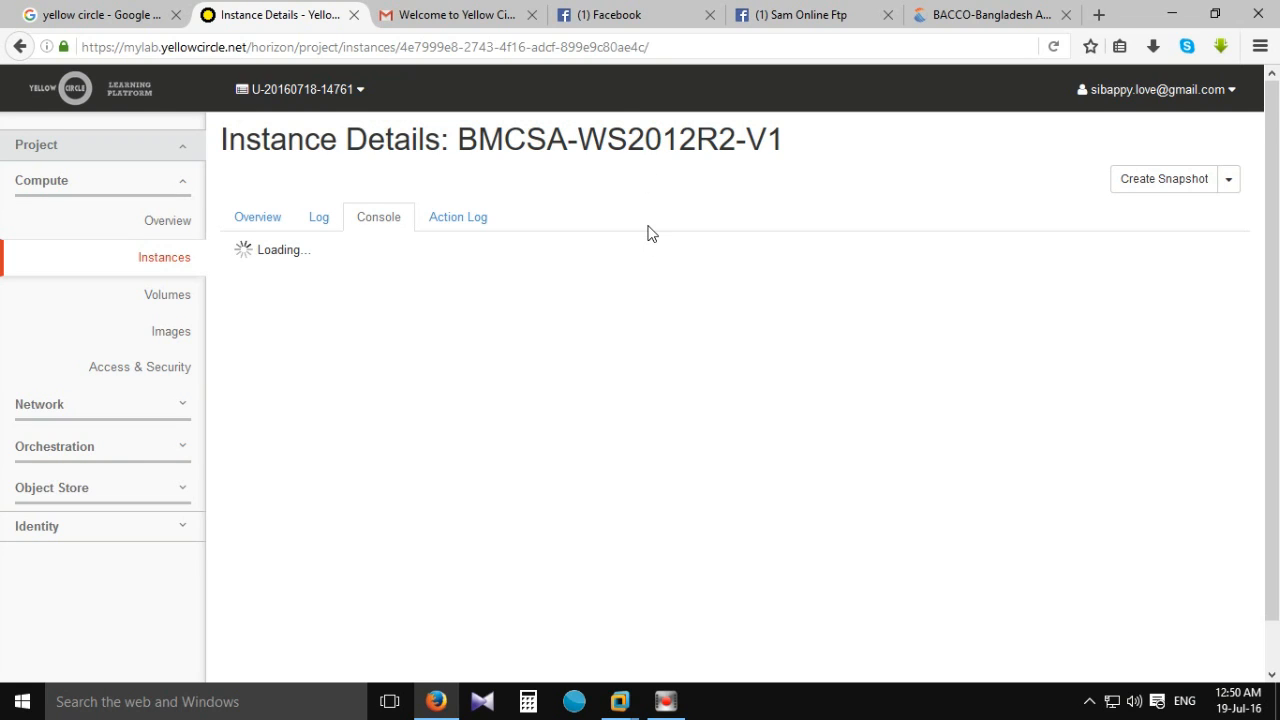
Keep United States region, English language and US keyboard in Windows setup and continue.
scroll(651, 233, down, 1)
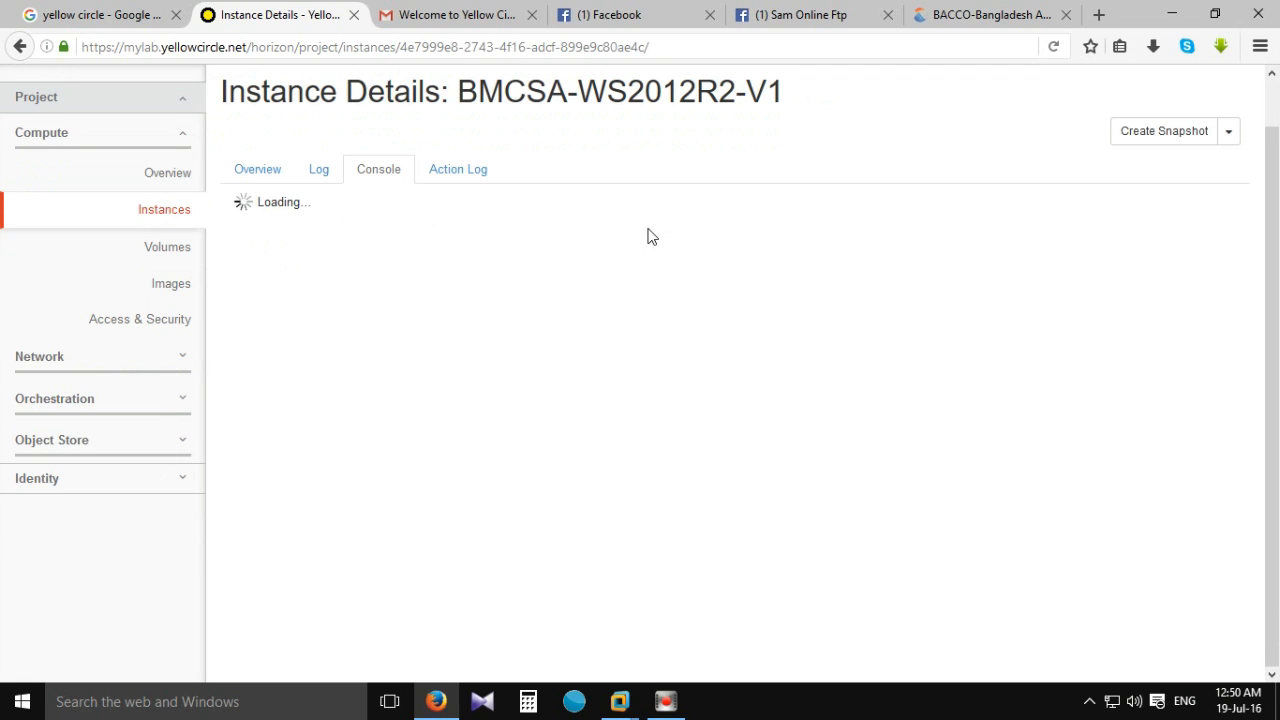
scroll(651, 236, up, 1)
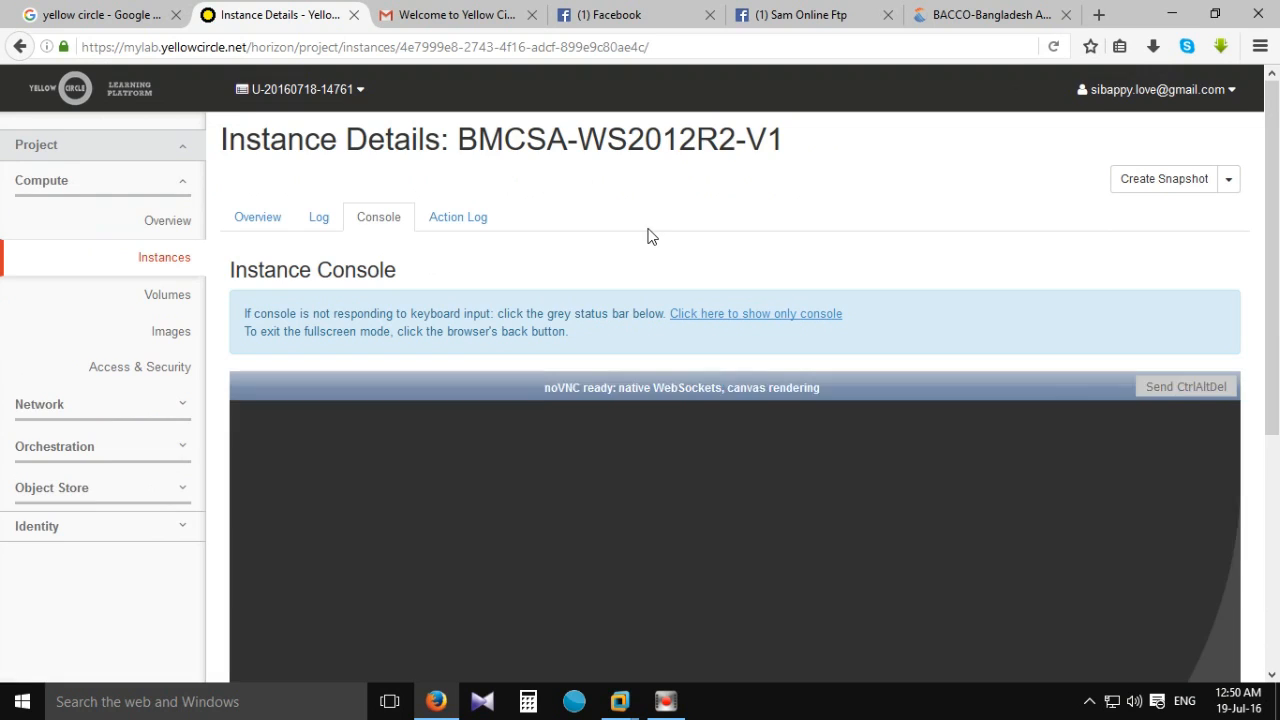
scroll(648, 236, down, 2)
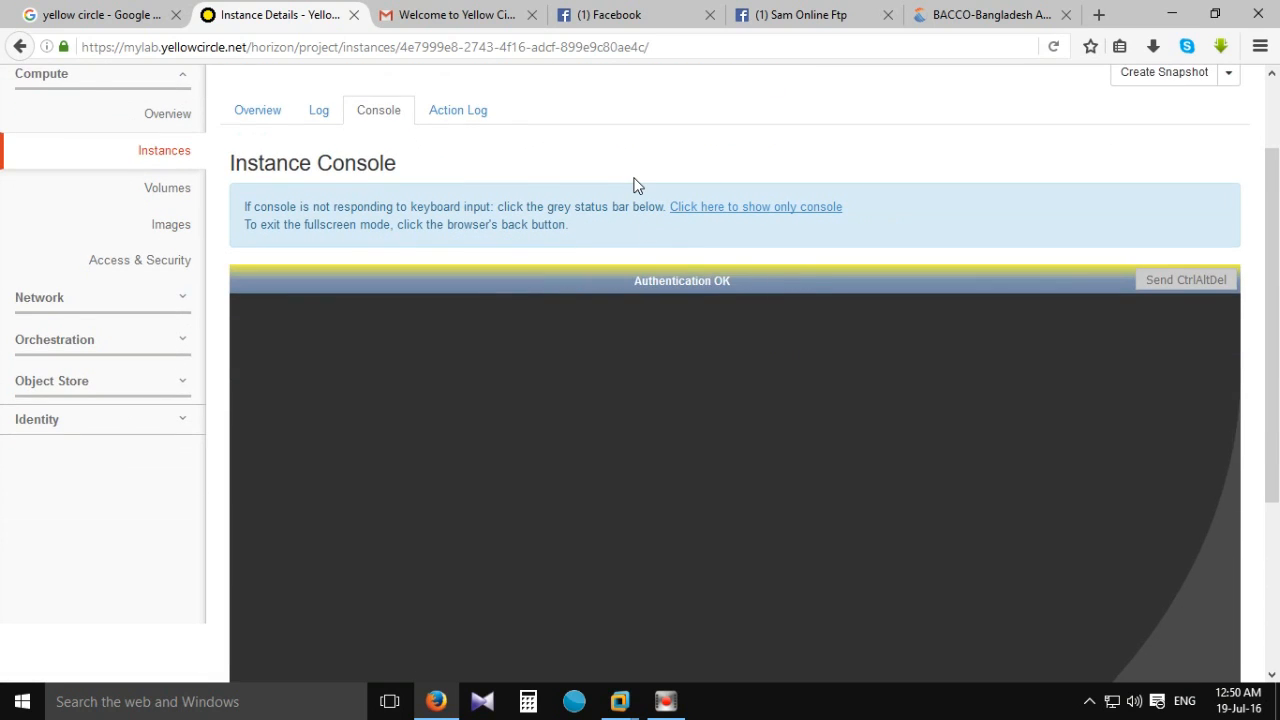
scroll(700, 240, down, 4)
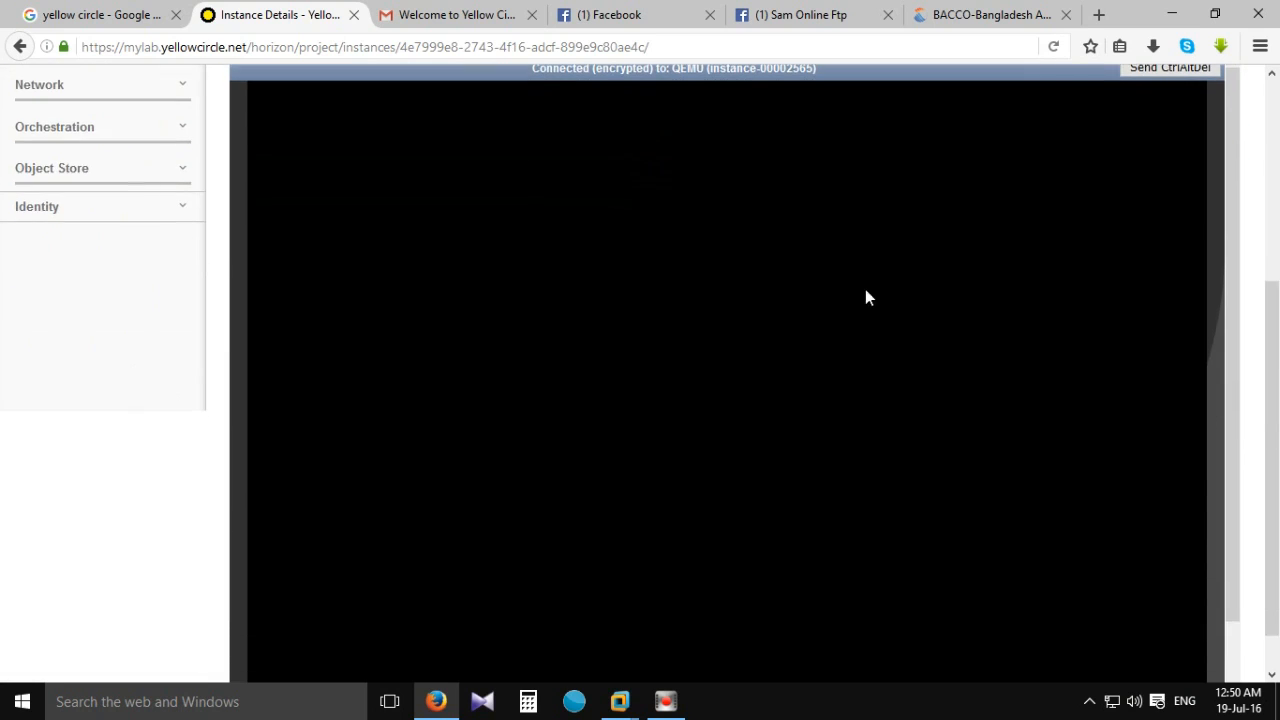
scroll(1018, 146, up, 2)
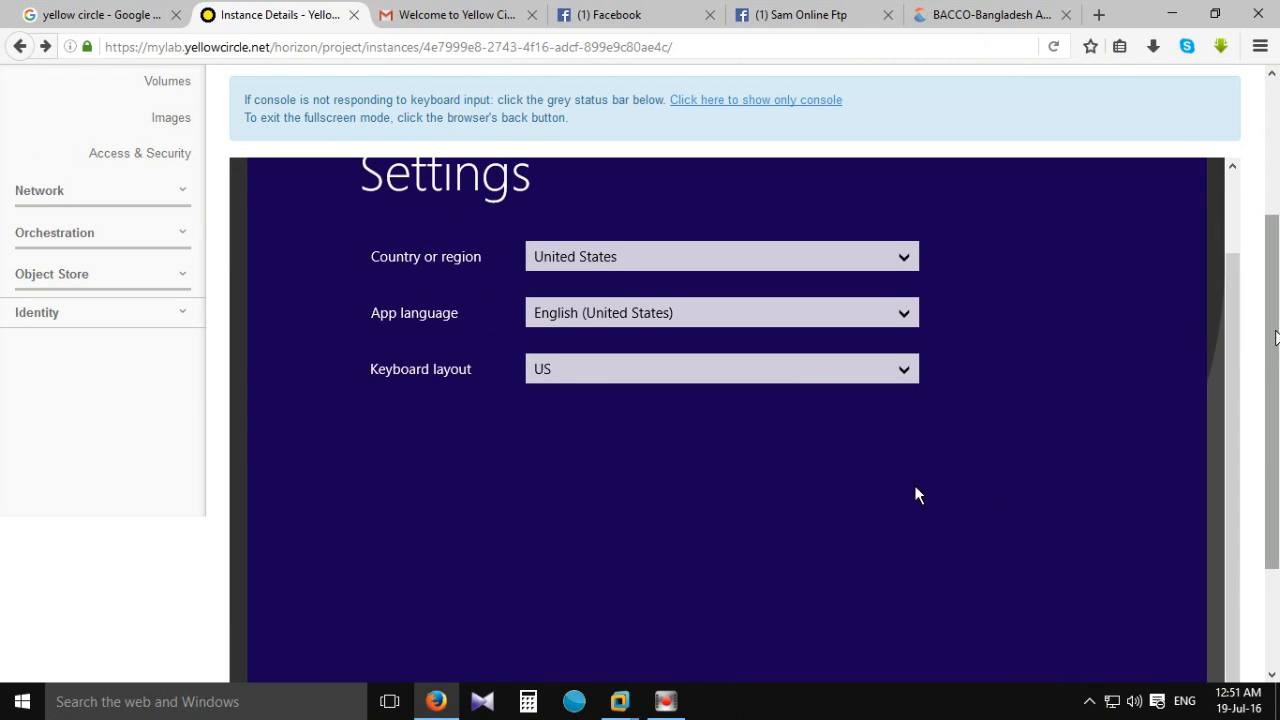
scroll(908, 498, down, 3)
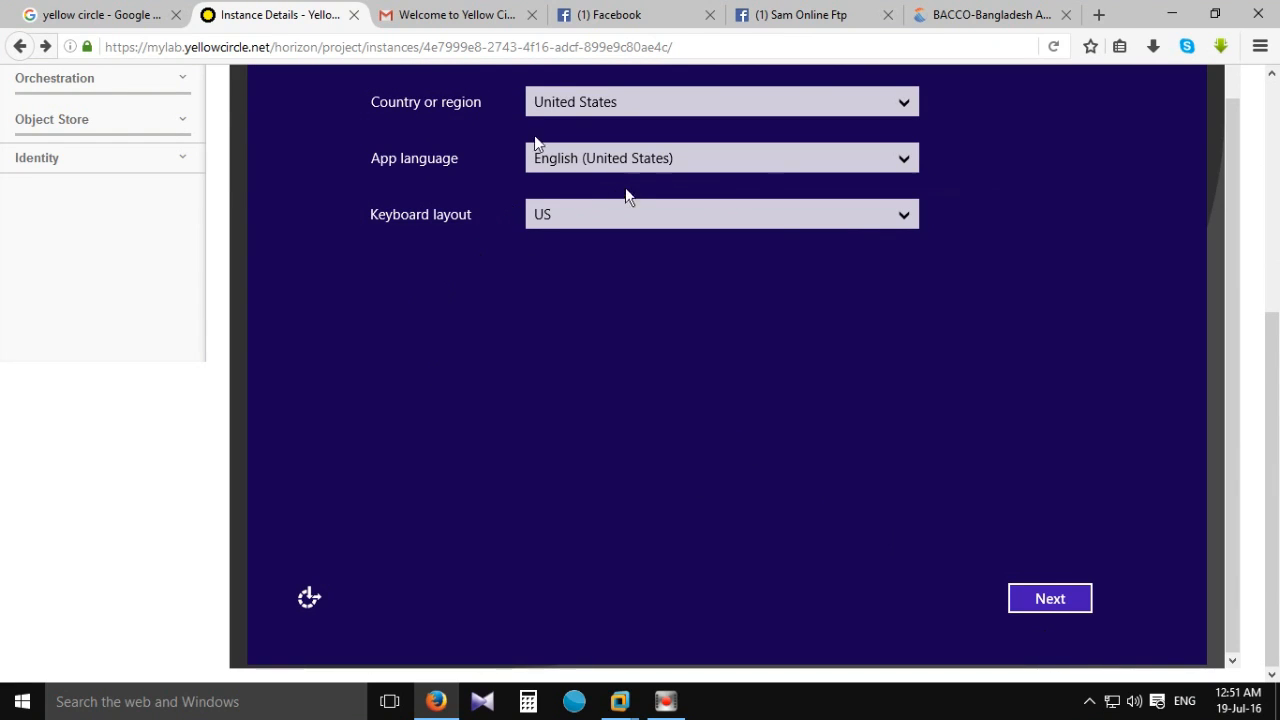
click(1035, 605)
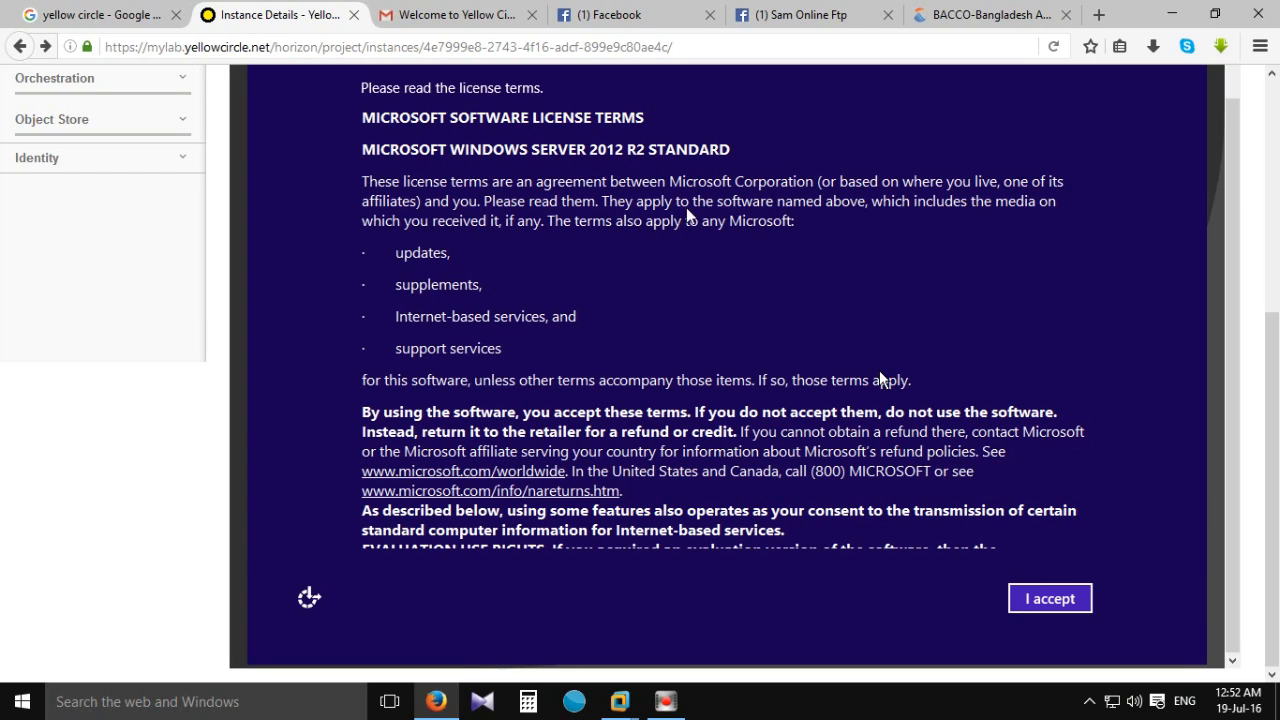
Accept the license terms, enter and confirm the Administrator password, and finish setup.
click(1012, 600)
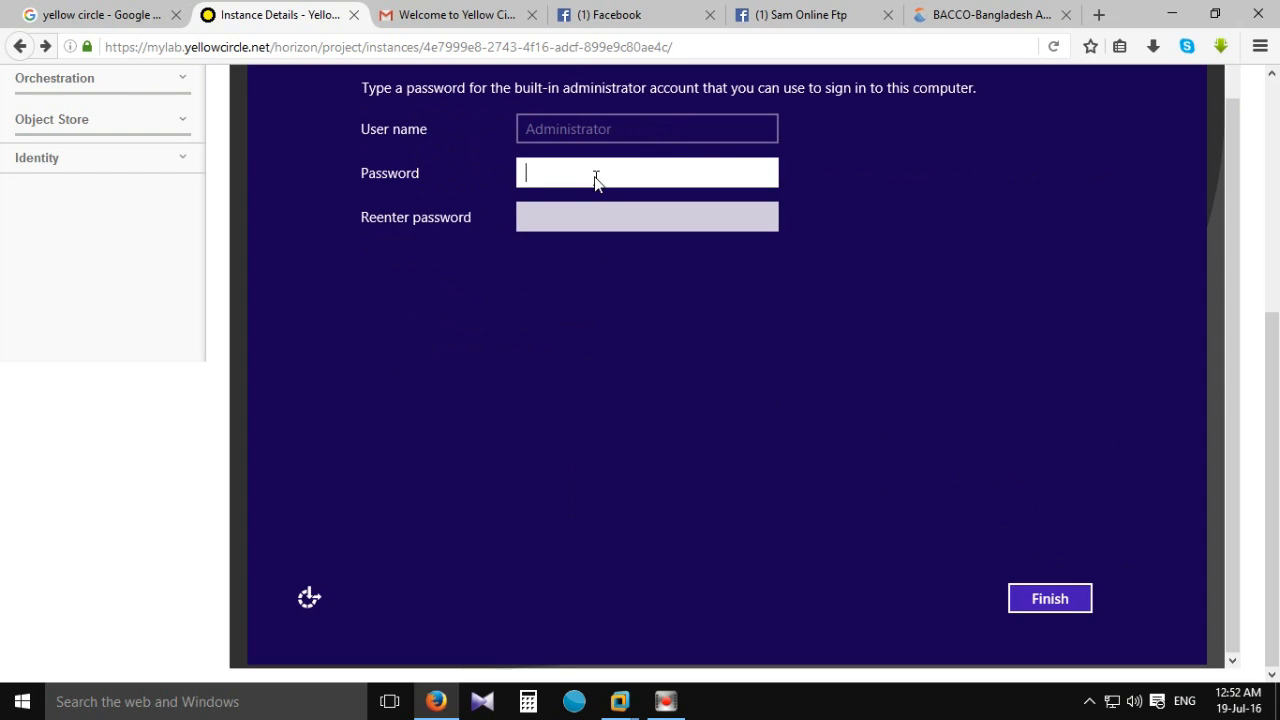
click(595, 178)
click(557, 166)
text(a)
key(BackSpace)
key(BackSpace)
text(abc)
key(Tab)
text(abc)
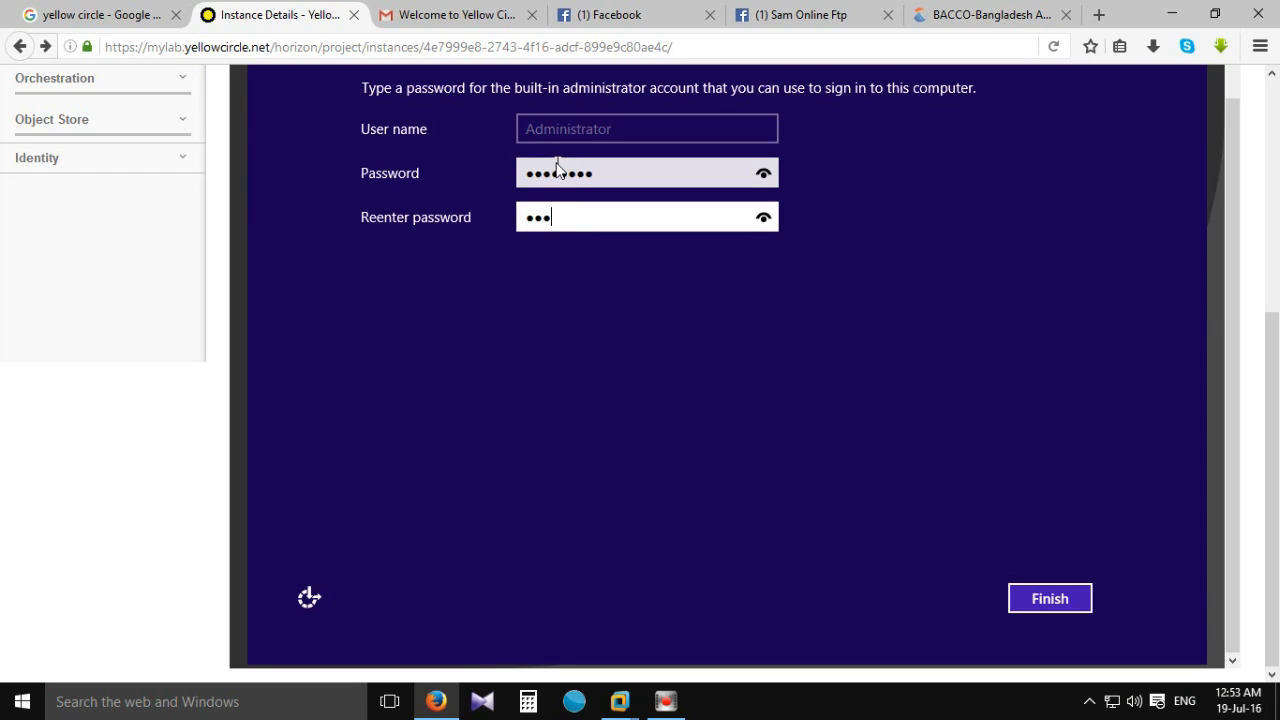
text(defgh)
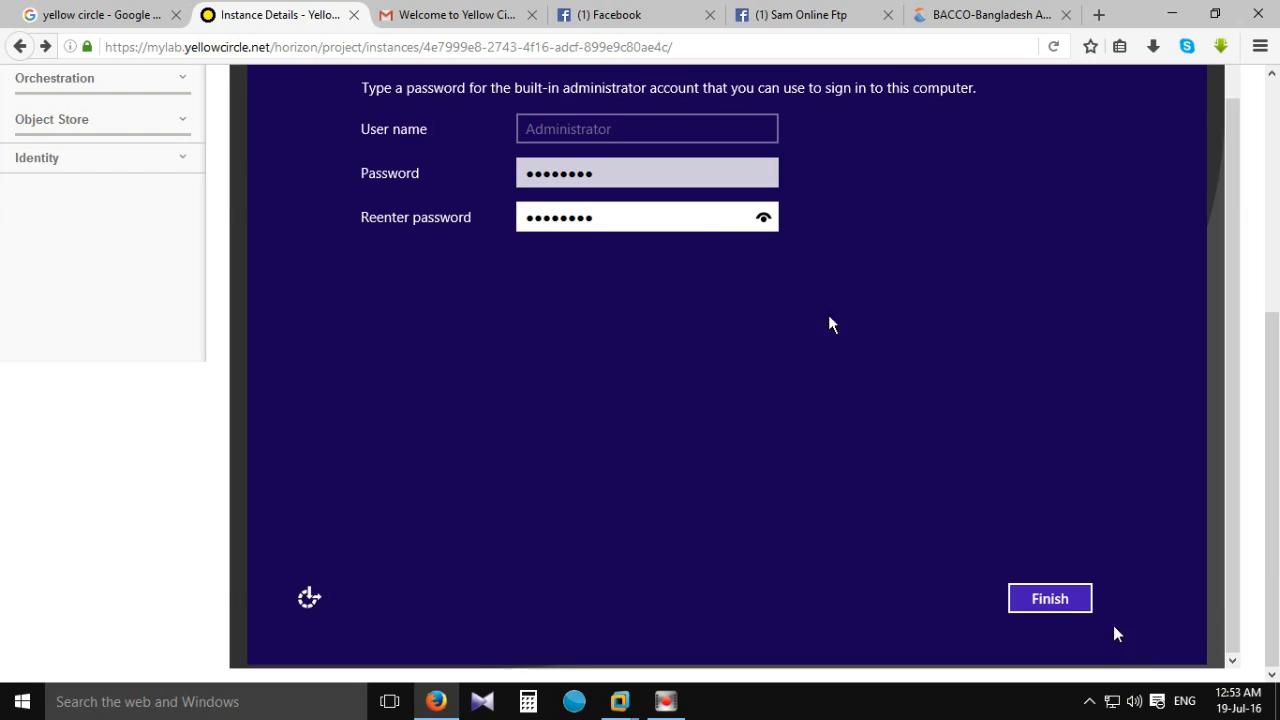
click(1063, 602)
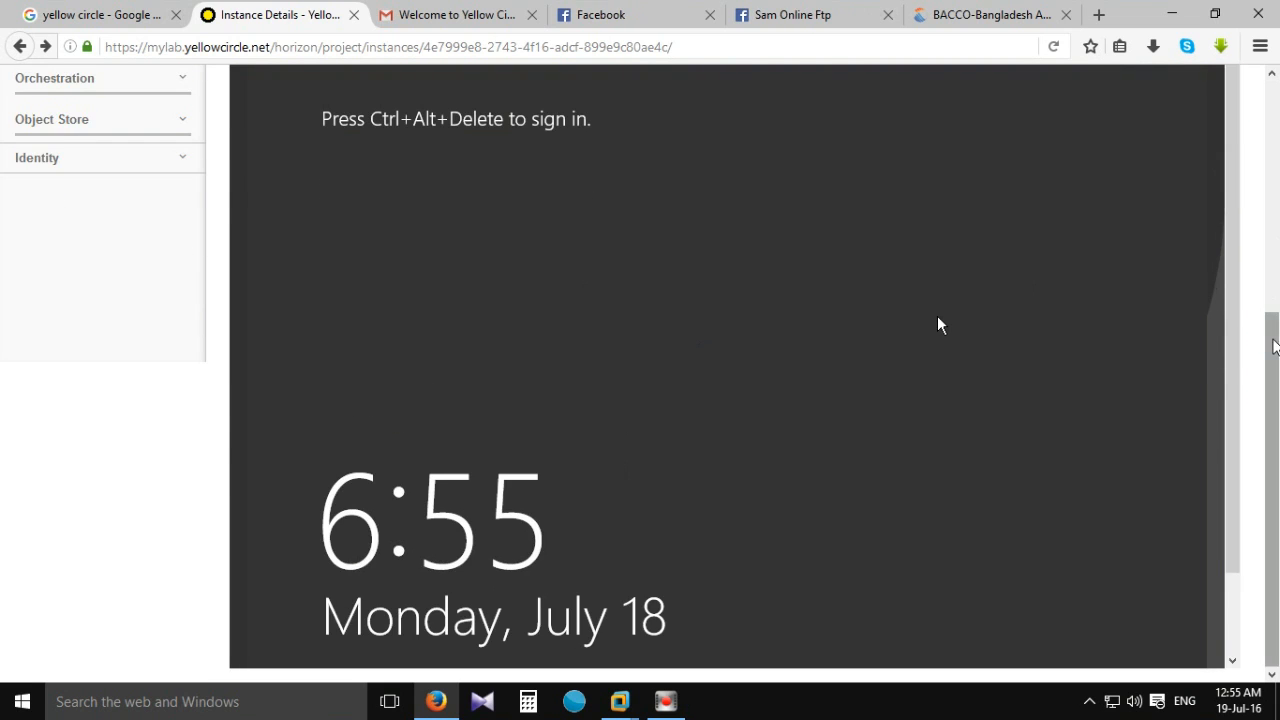
Send Ctrl+Alt+Del and sign in as Administrator with the account password.
scroll(1164, 360, up, 2)
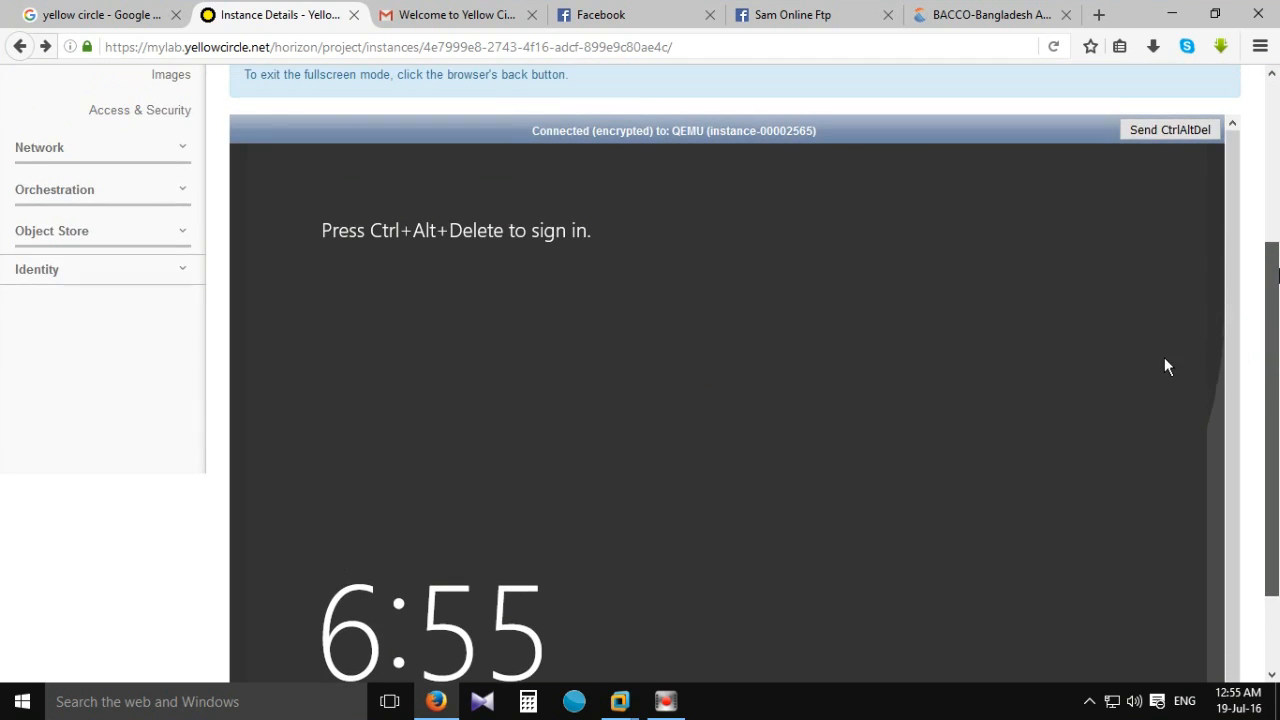
click(1160, 137)
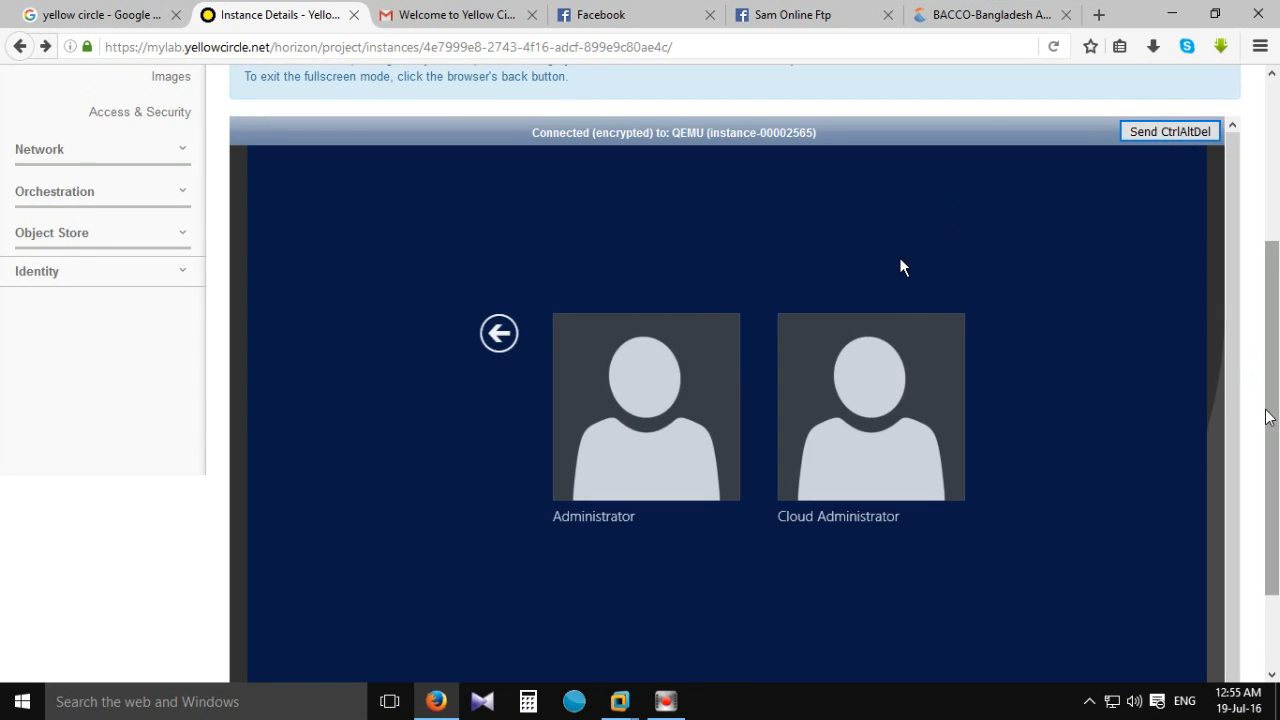
scroll(950, 330, down, 1)
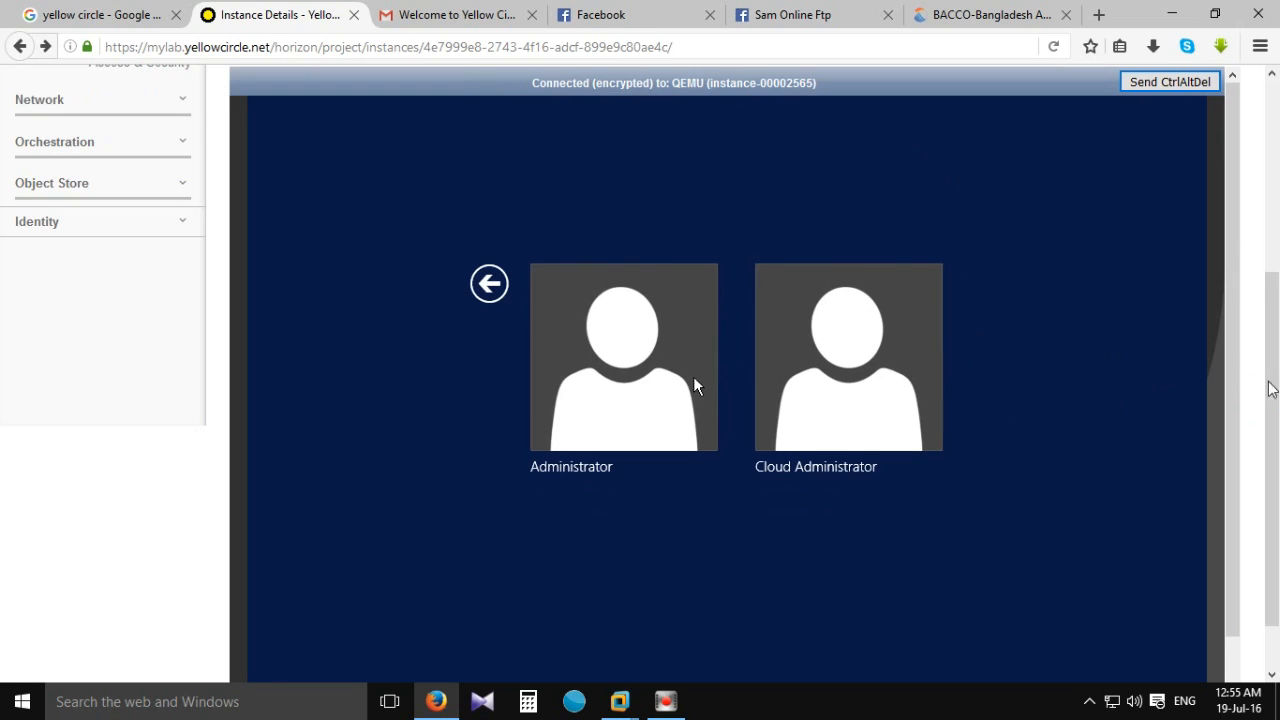
scroll(1271, 388, down, 1)
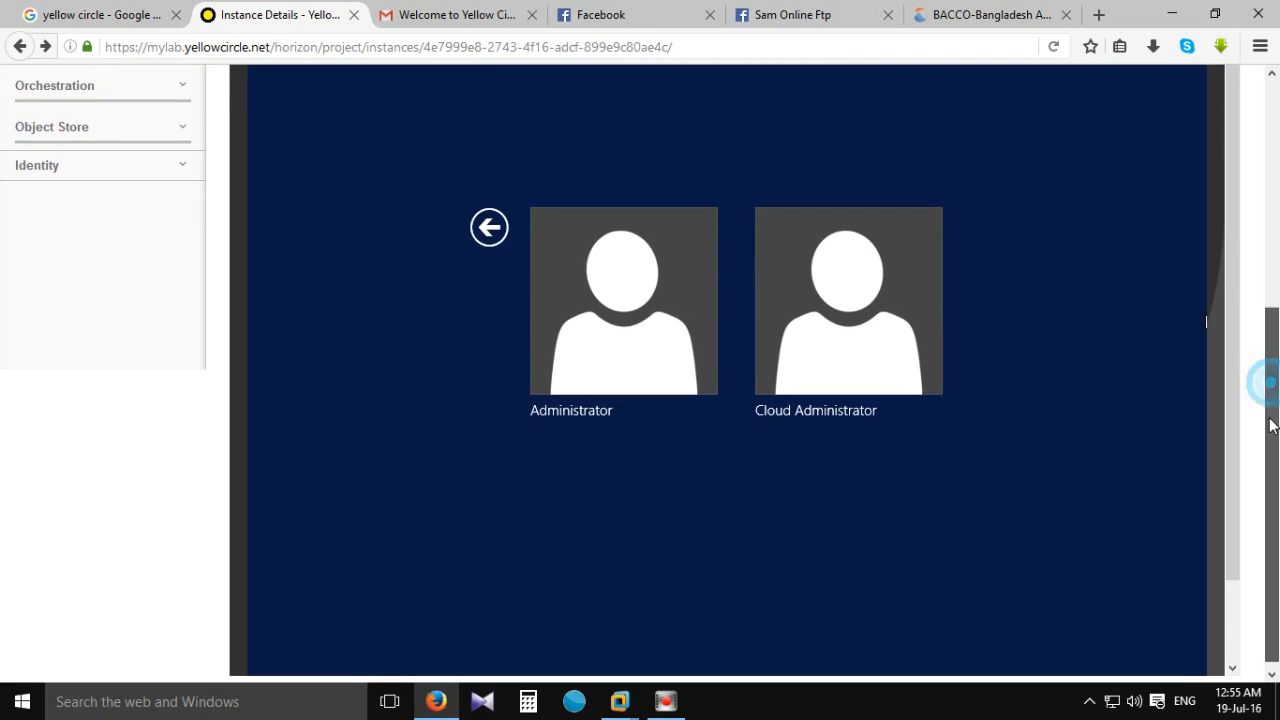
click(639, 304)
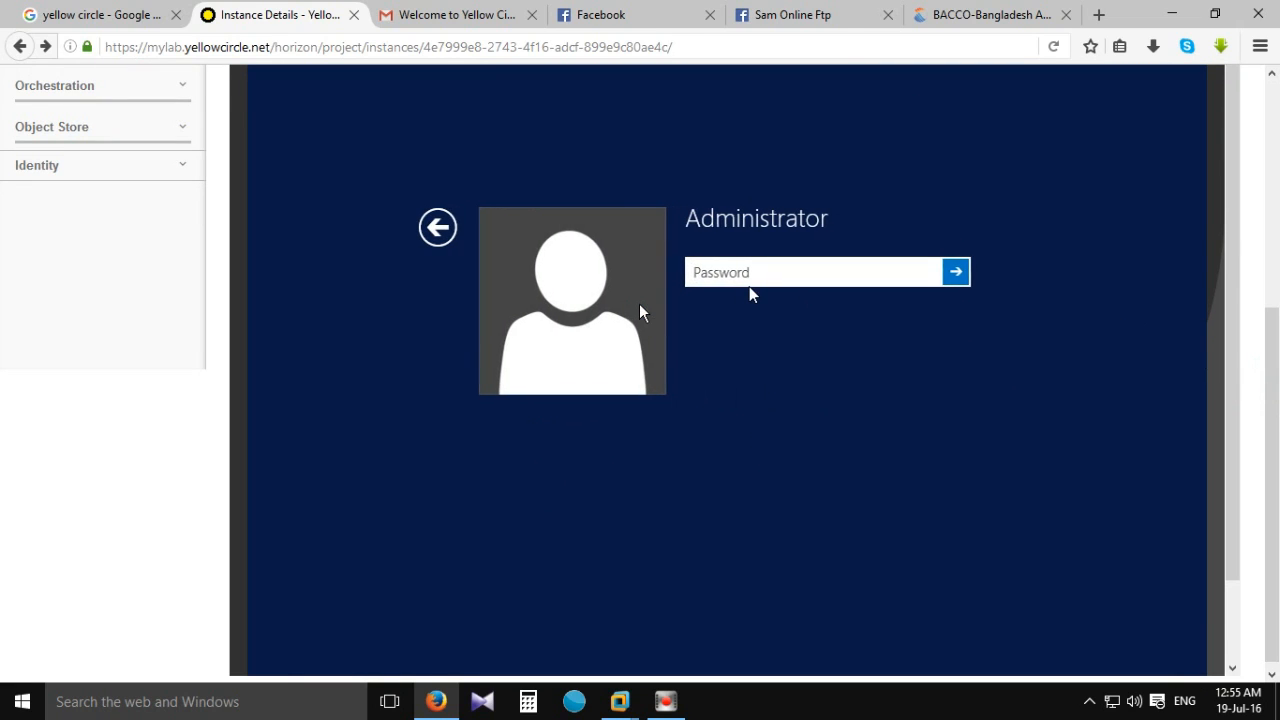
click(749, 286)
text(••)
key(Return)
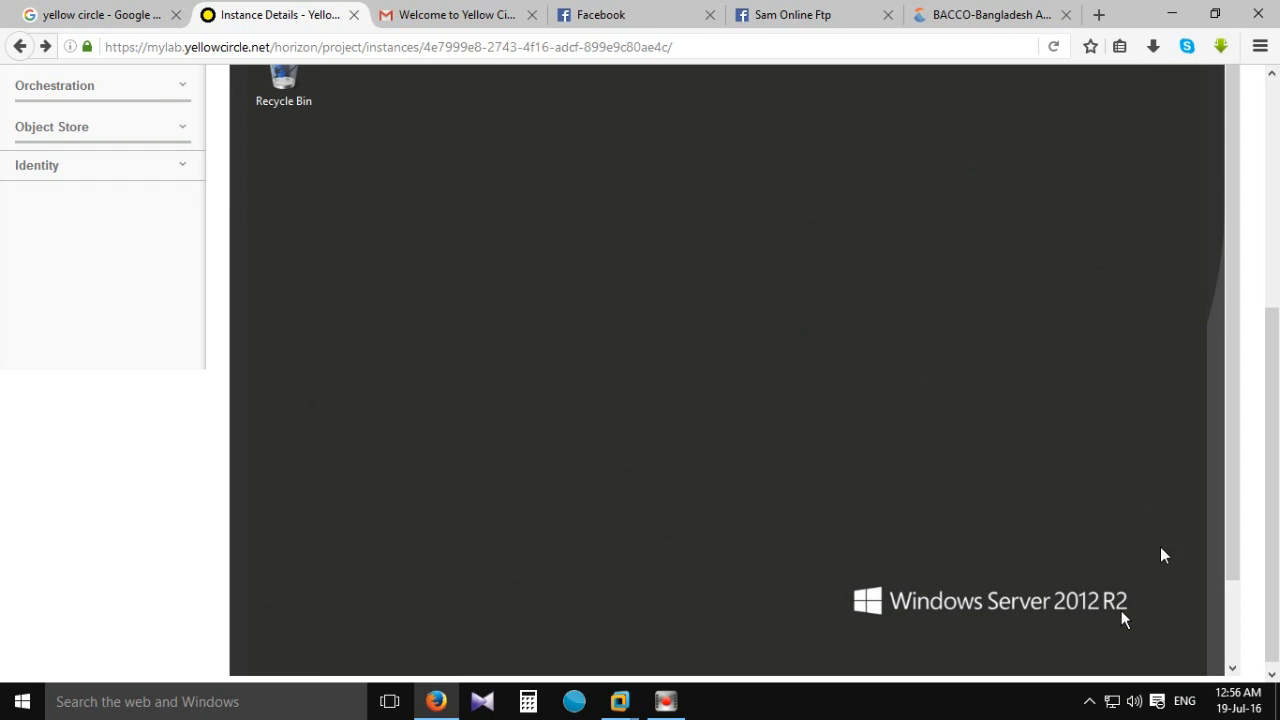
Scroll the BMCSA-WS2012R2-V1 console to show the whole Server Manager Dashboard, including File and Storage Services.
mouse_move(1234, 469)
mouse_down()
mouse_move(1228, 563)
mouse_move(1227, 476)
mouse_up()
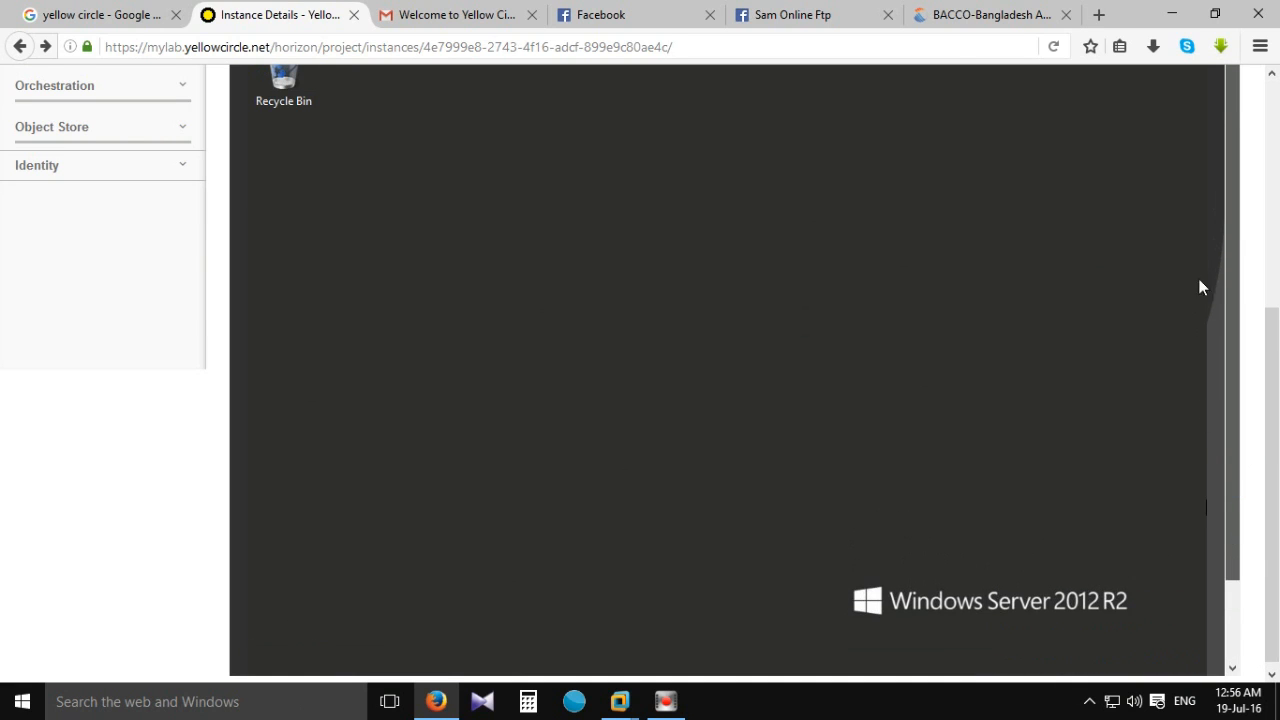
drag(1232, 283, 1272, 460)
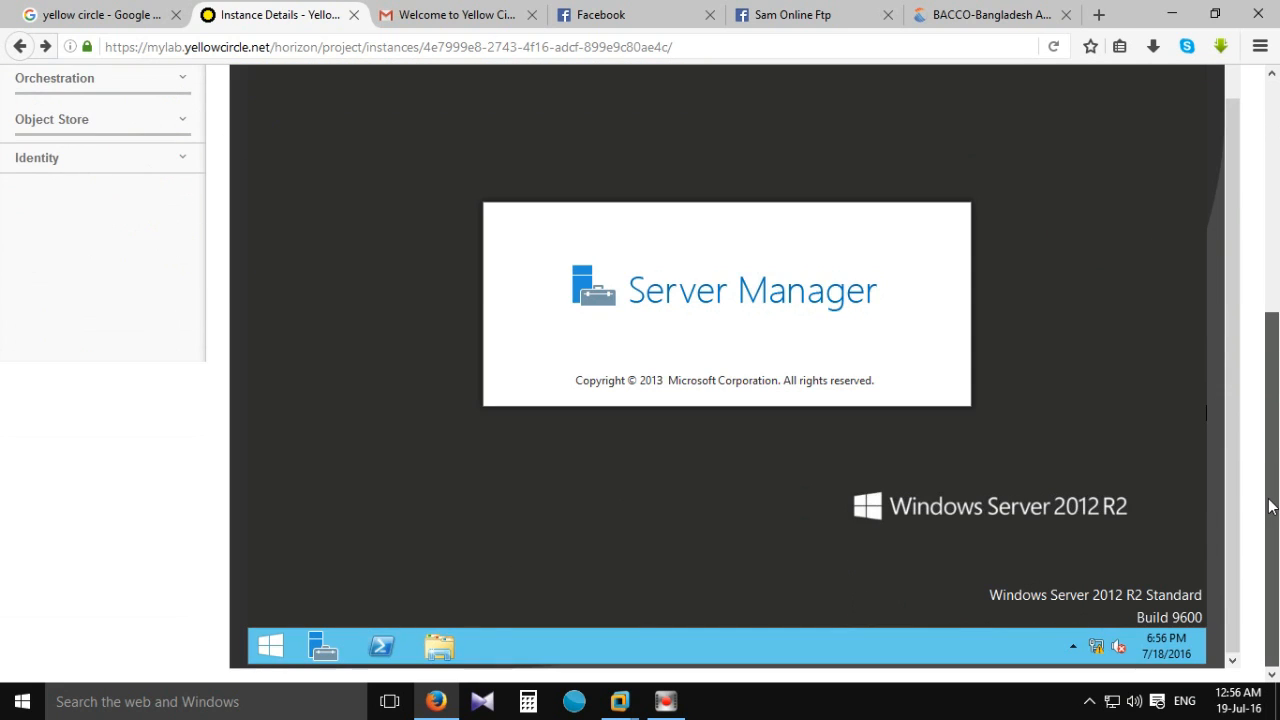
scroll(1268, 388, up, 3)
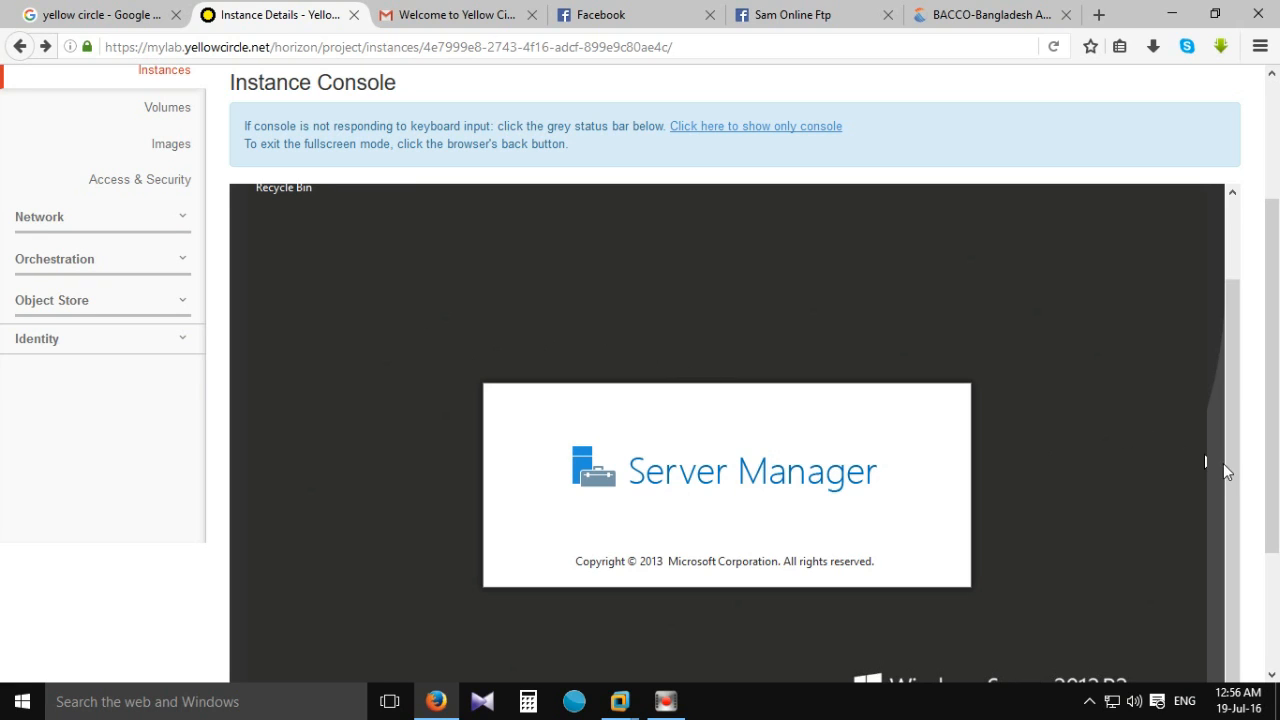
drag(1226, 466, 1228, 385)
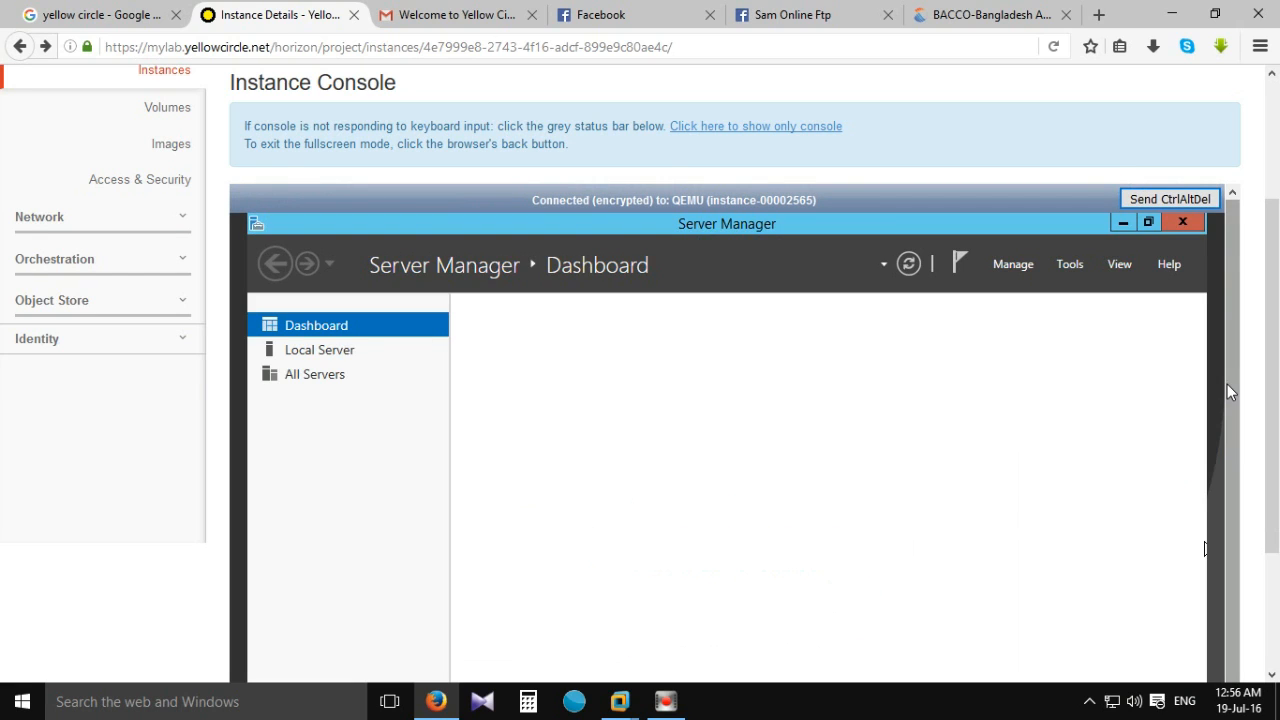
drag(1227, 384, 1272, 571)
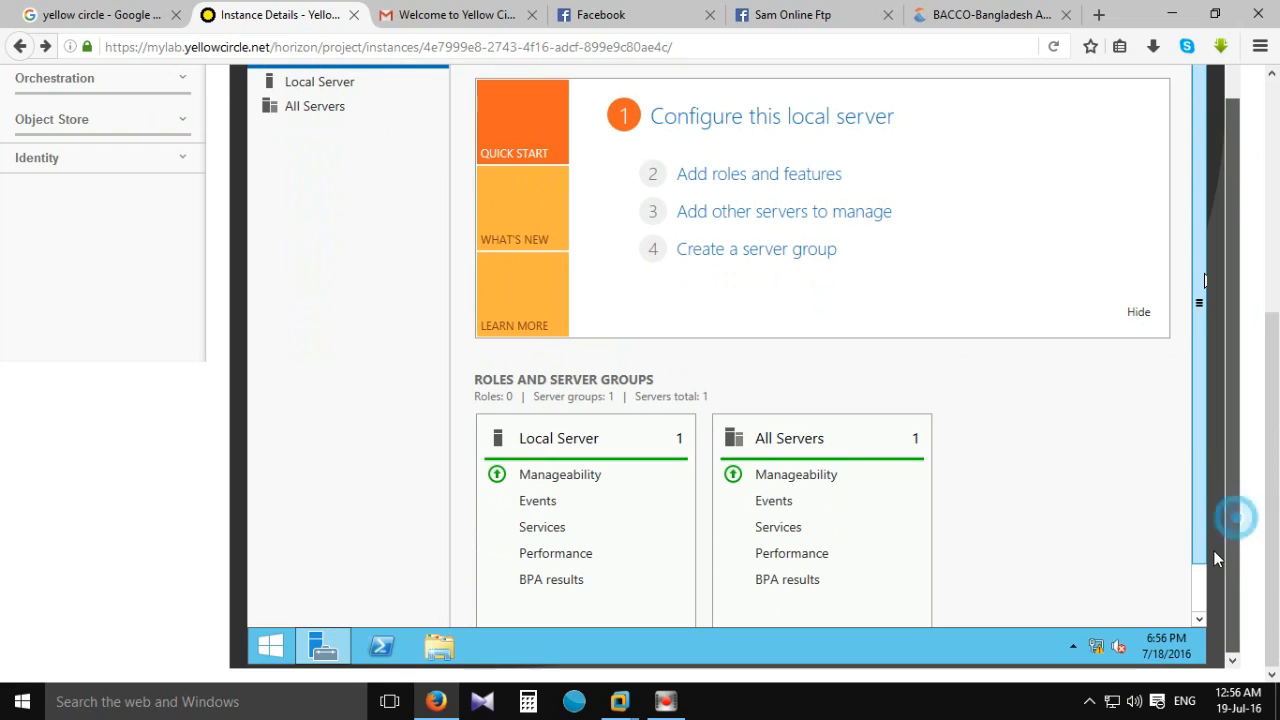
mouse_move(1219, 522)
mouse_down()
mouse_move(1227, 438)
mouse_move(1233, 481)
mouse_move(1212, 538)
mouse_up()
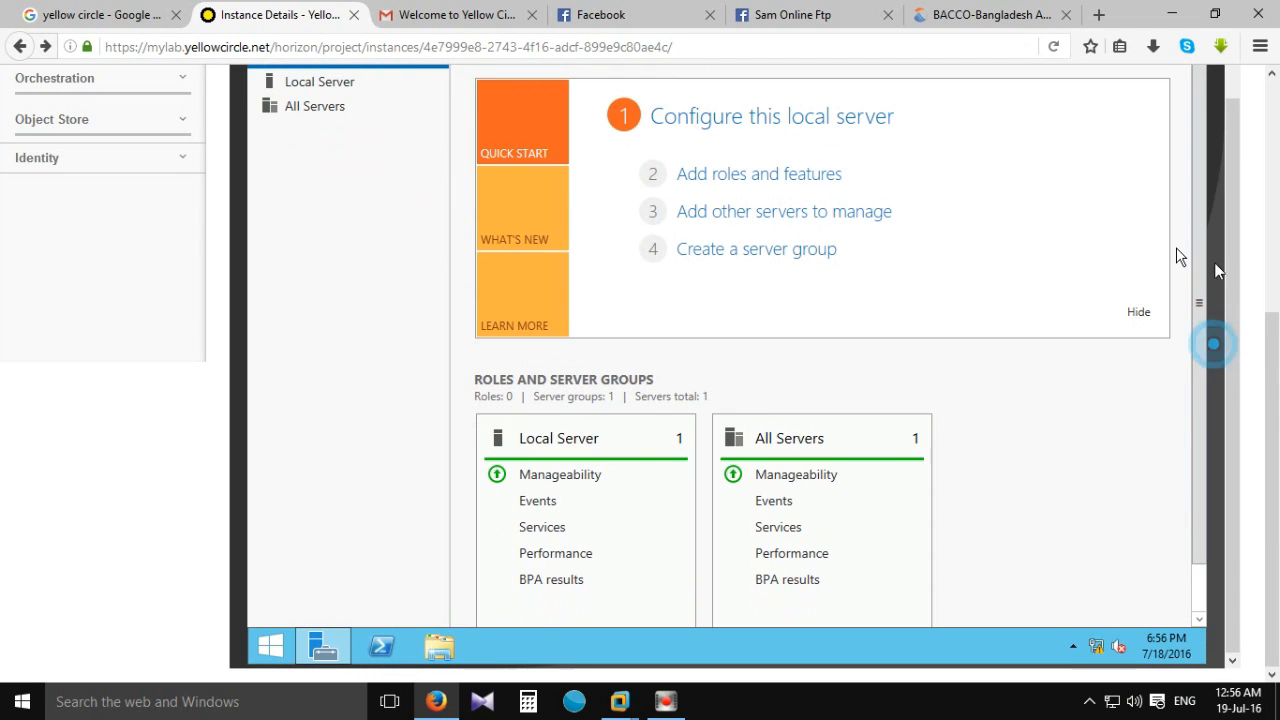
drag(1273, 361, 1257, 194)
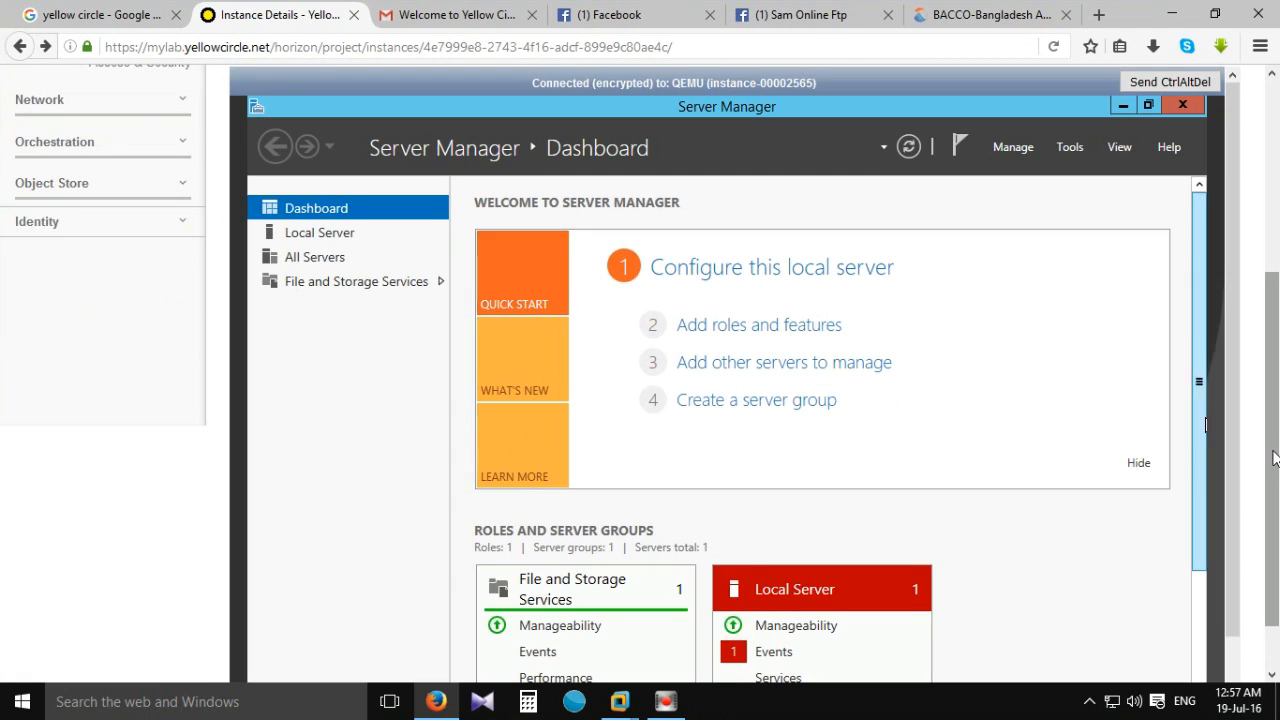
drag(1272, 442, 1277, 322)
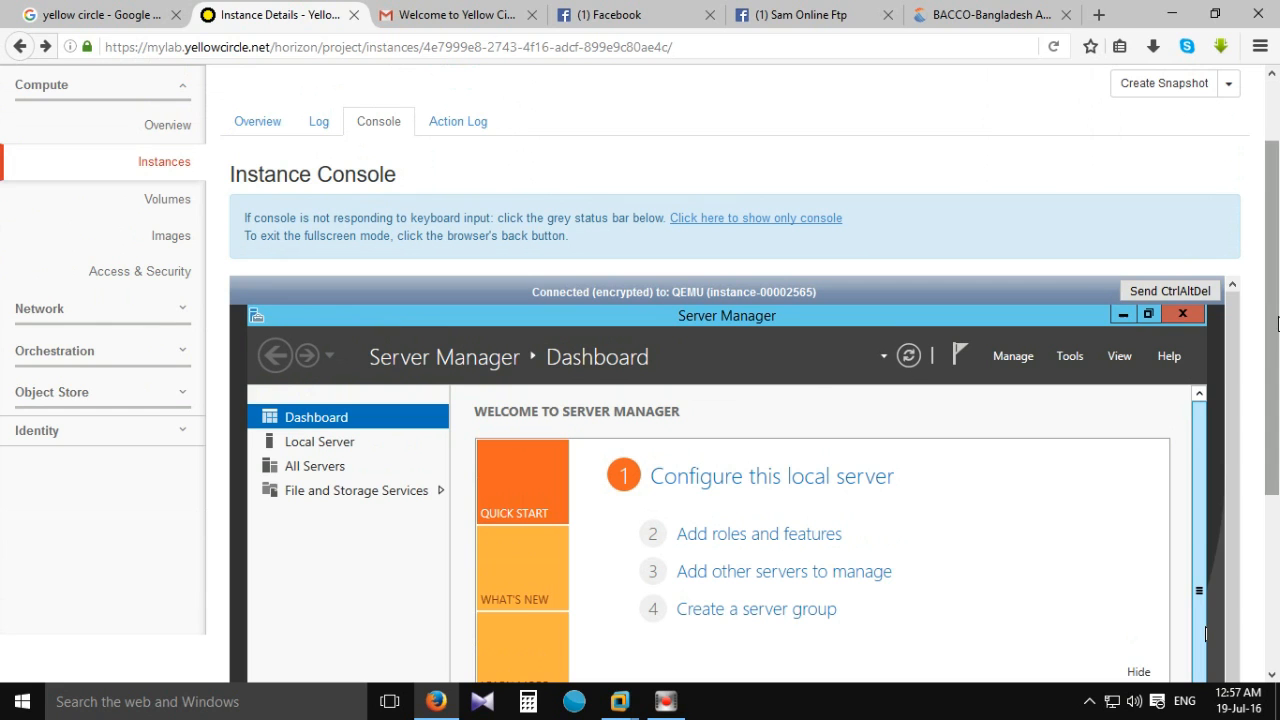